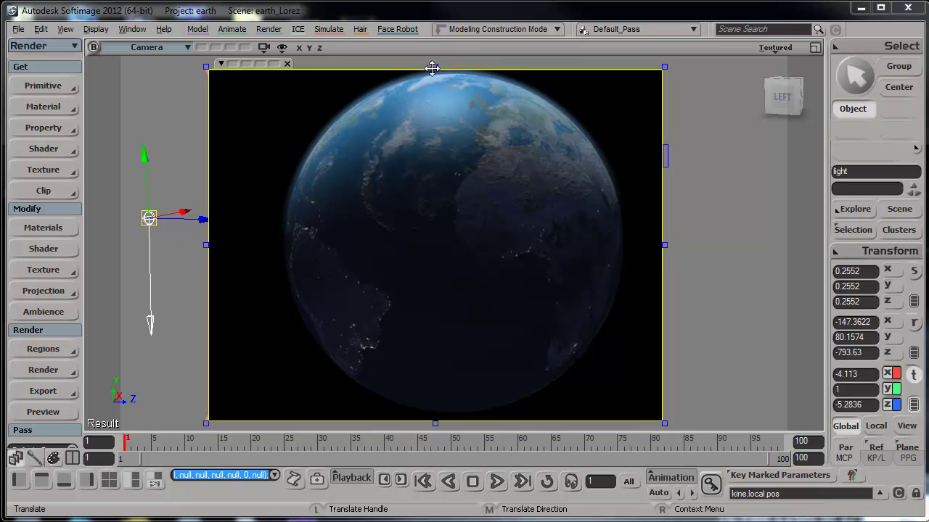
Enlarge the render region slightly and rotate the light around the Earth to preview its day and night sides
drag(434, 66, 433, 60)
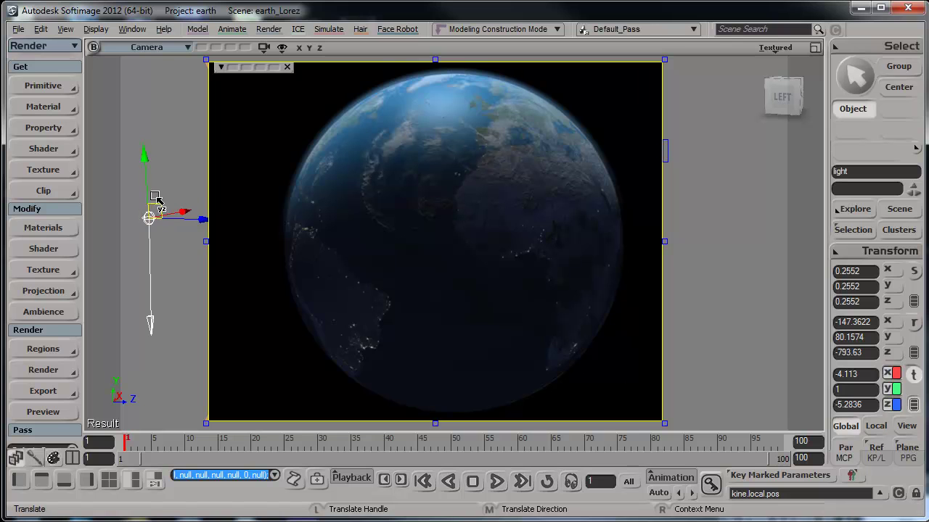
key(c)
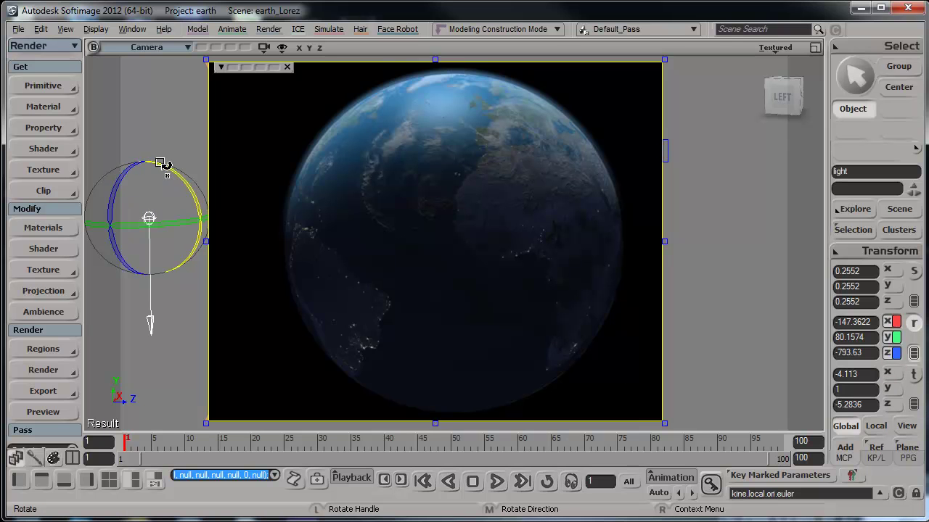
drag(182, 175, 208, 309)
key(q)
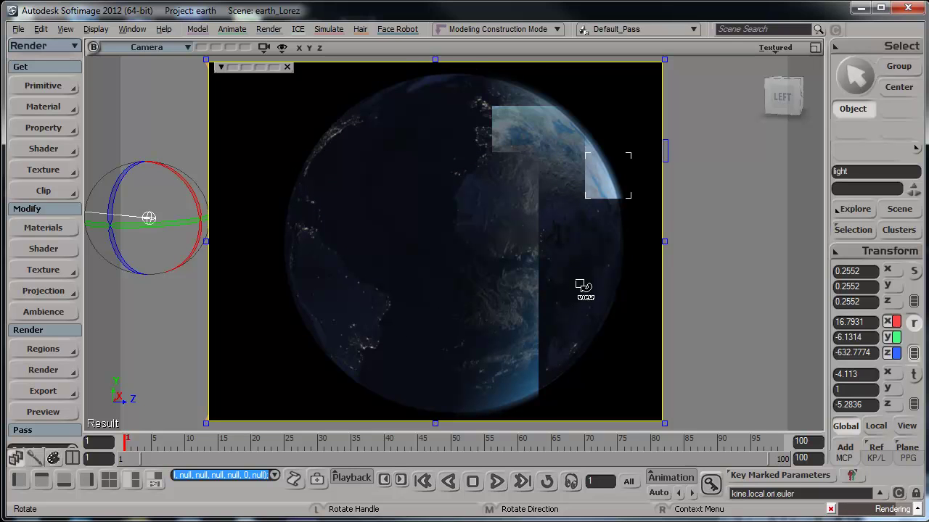
drag(183, 217, 56, 239)
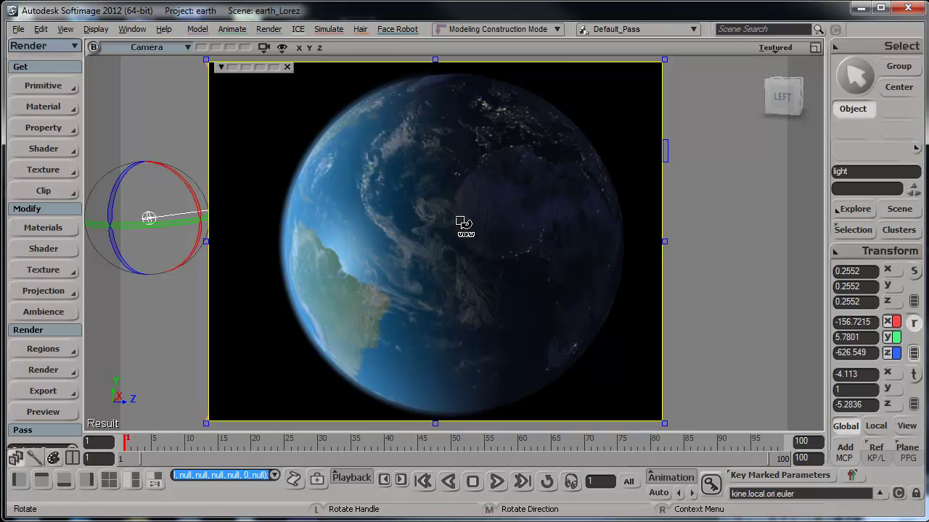
key(s)
scroll(516, 205, up, 6)
scroll(508, 198, down, 6)
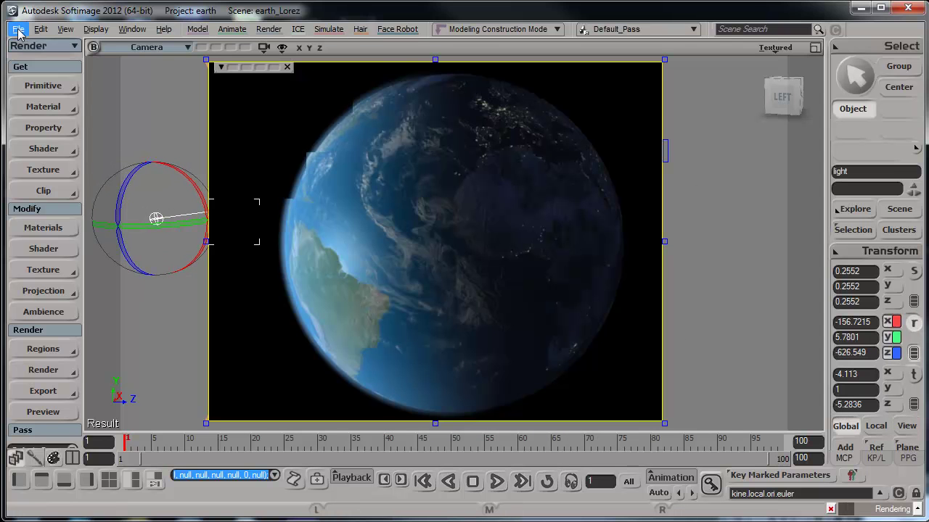
Create a new scene without saving changes to earth_Lorez.scn and maximize the Camera view
click(18, 30)
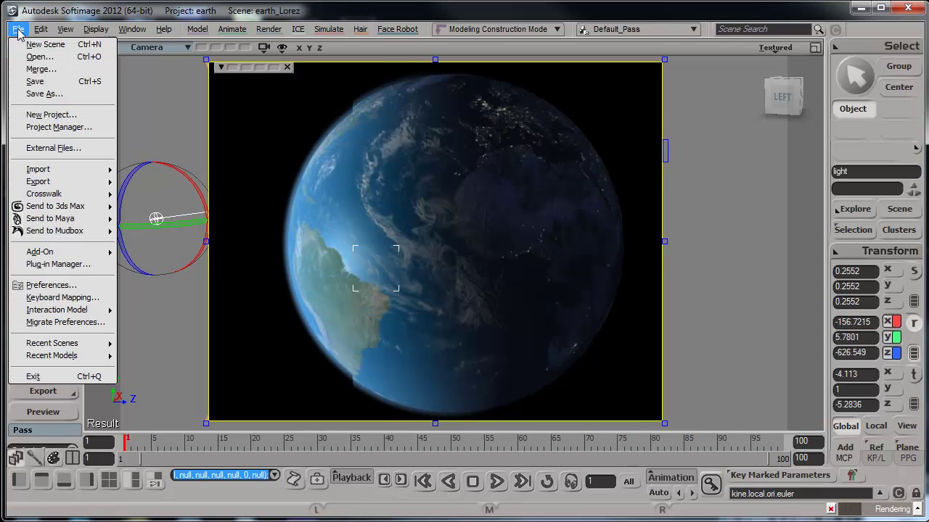
click(43, 45)
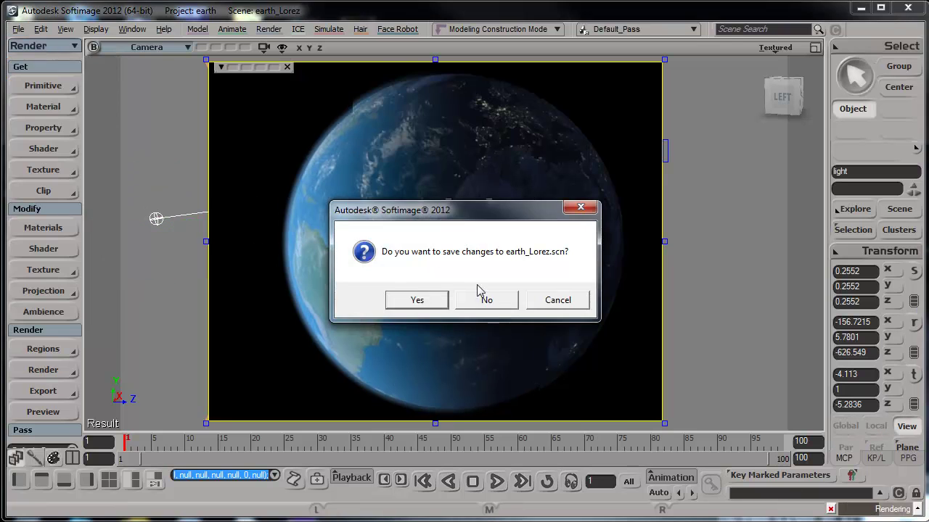
click(486, 297)
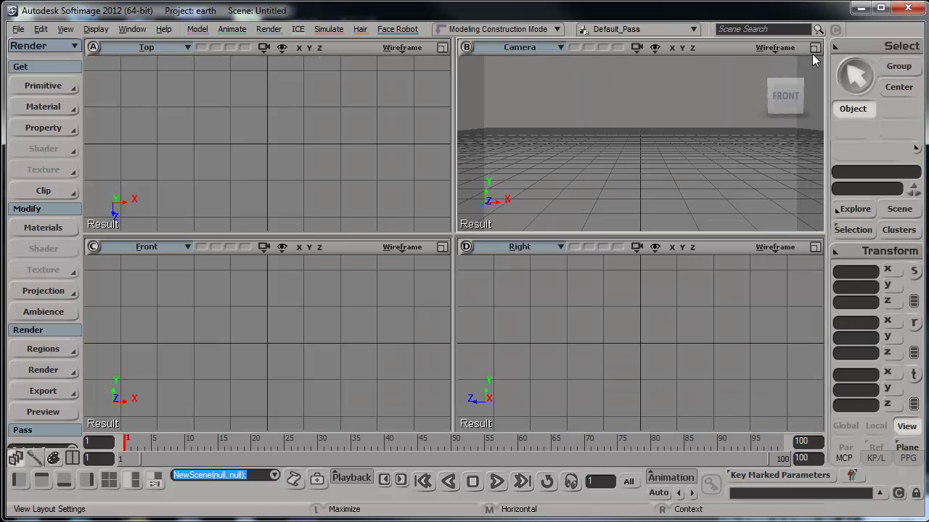
click(814, 48)
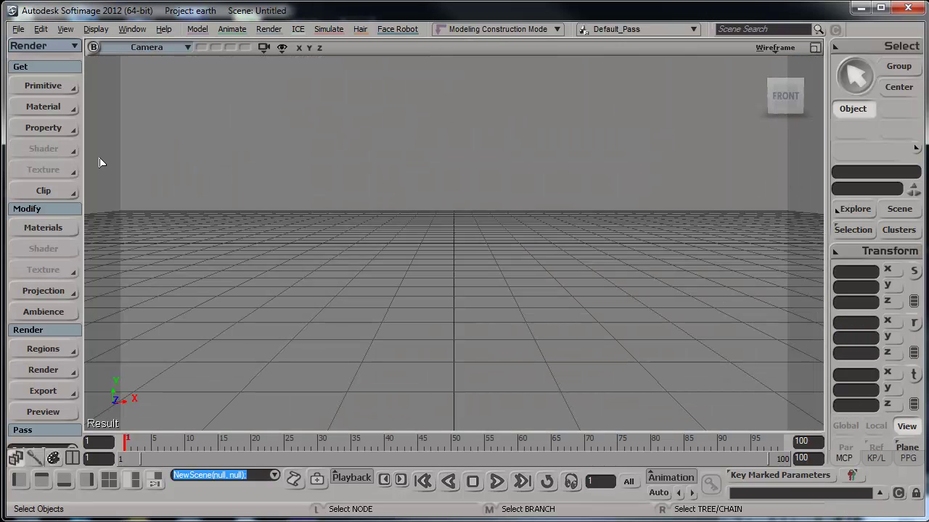
Create a polygon mesh icosahedron and set its geodesic frequency to 20
click(34, 88)
mouse_move(148, 113)
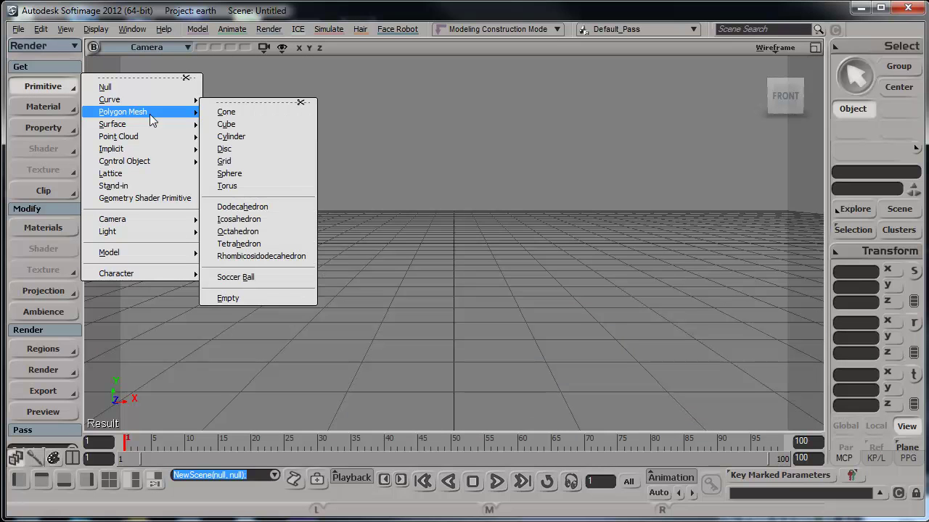
click(272, 220)
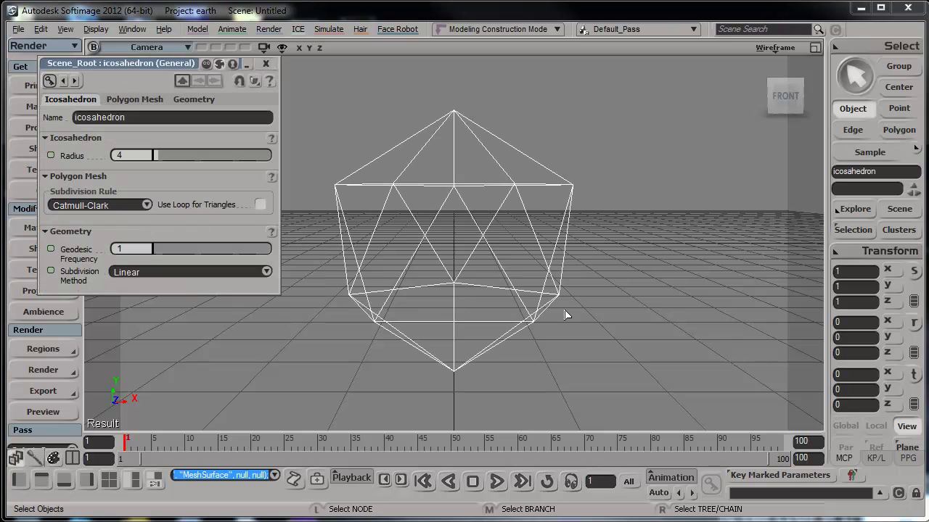
drag(155, 248, 294, 252)
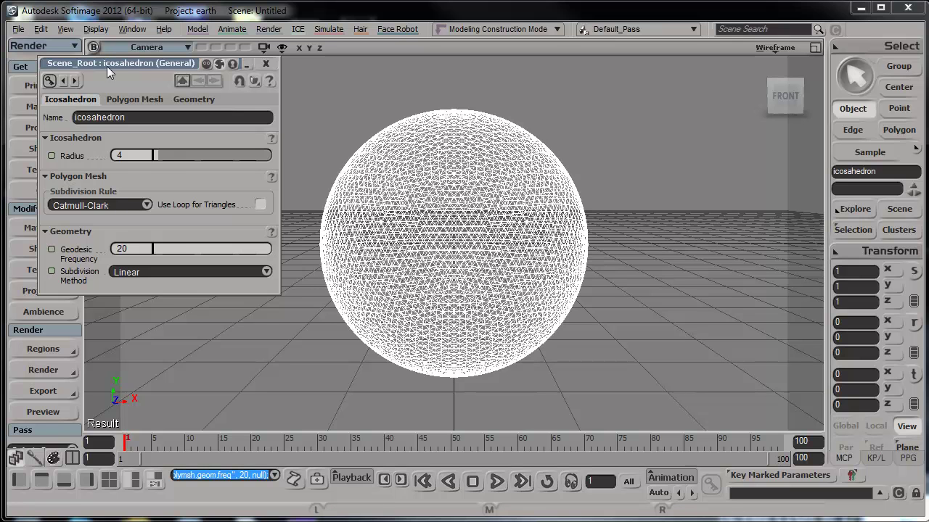
Hide the grid in the Camera view and close the icosahedron's properties
drag(150, 61, 180, 95)
key(s)
right_drag(428, 154, 395, 111)
key(space)
key(s)
mouse_move(438, 160)
right_down()
mouse_move(425, 145)
mouse_move(429, 162)
right_up()
key(s)
right_drag(479, 199, 486, 197)
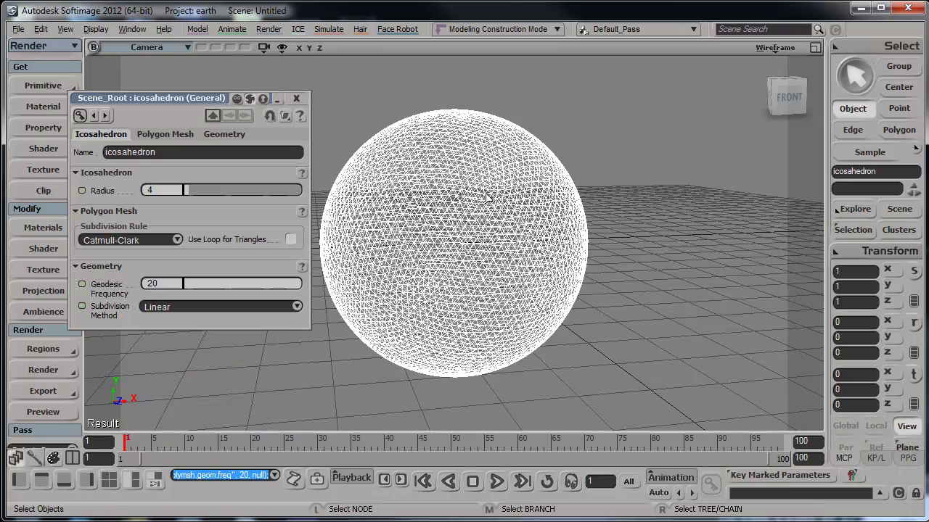
key(g)
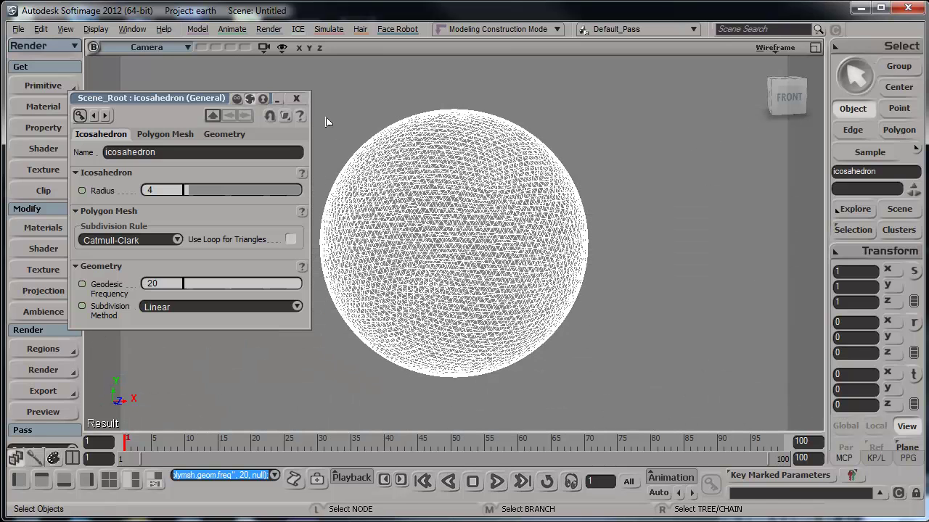
click(296, 98)
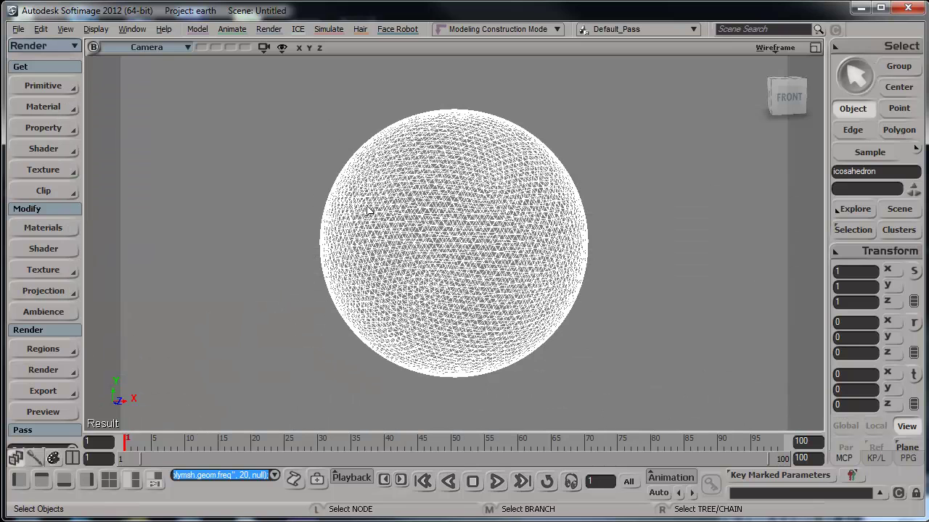
Set the Camera view's wireframe highlight opacity to 0.3 and switch its display mode to Textured
click(769, 48)
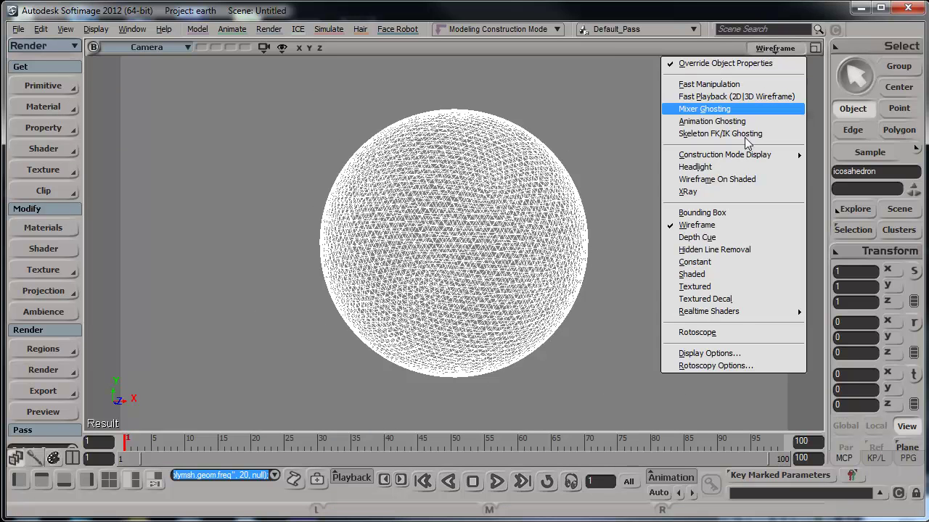
click(733, 355)
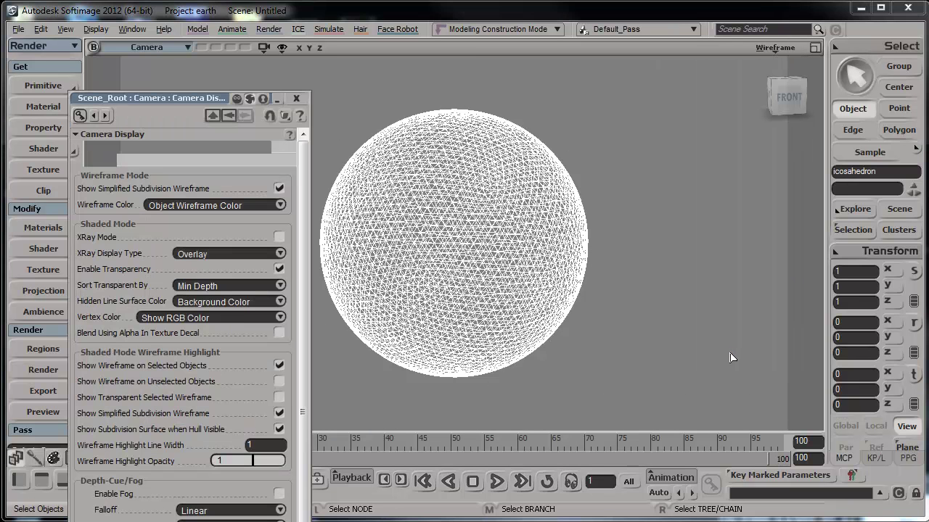
click(231, 462)
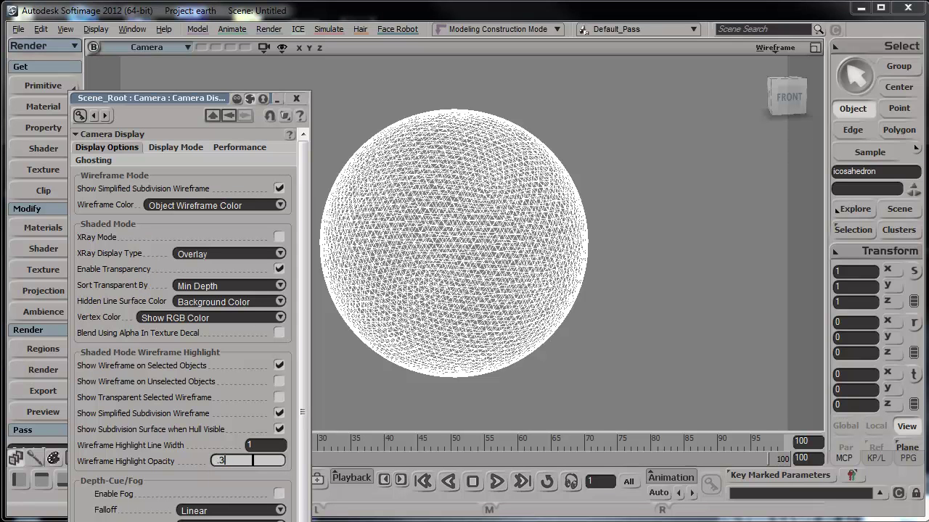
text(.3)
key(Return)
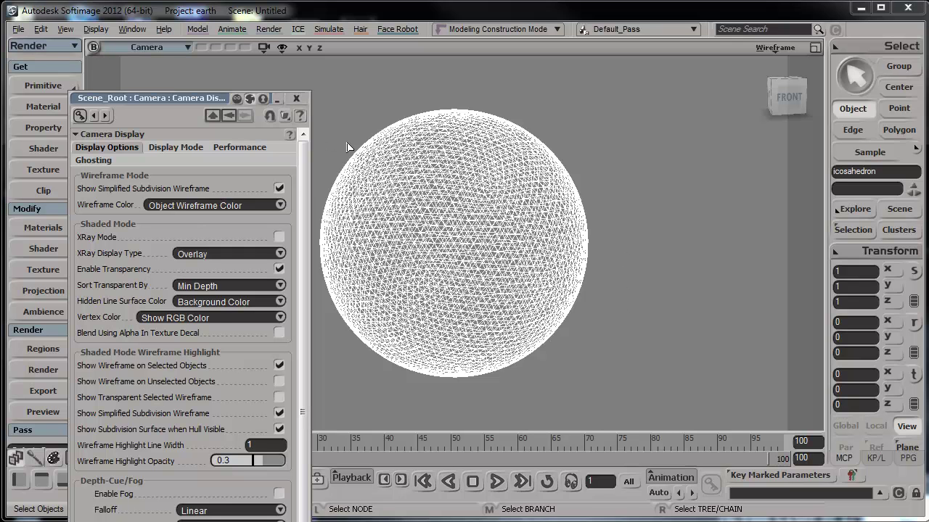
click(296, 98)
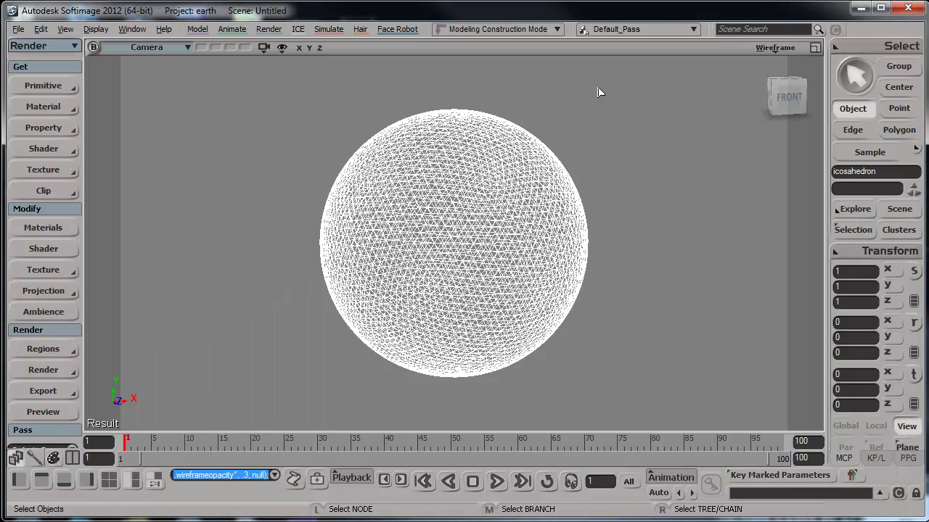
click(774, 47)
click(749, 288)
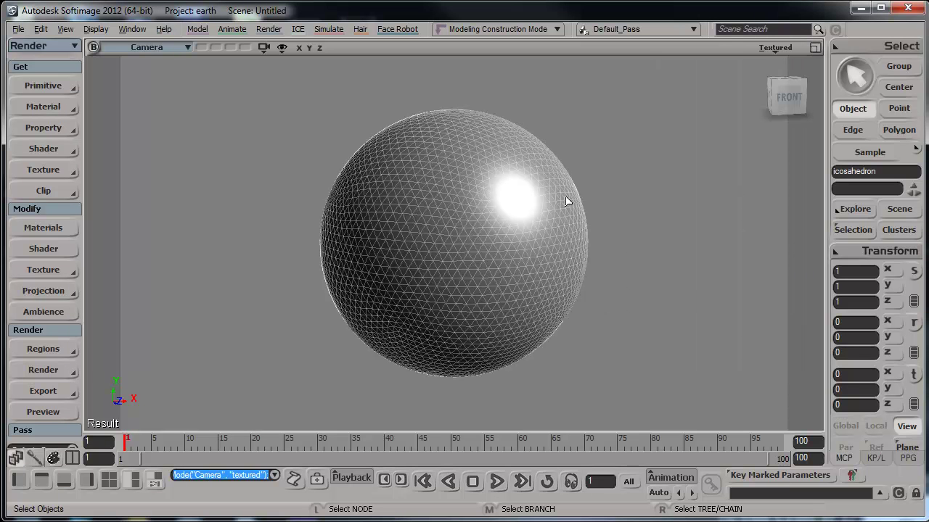
Assign a Phong material with its default settings to the icosahedron
click(34, 107)
click(141, 153)
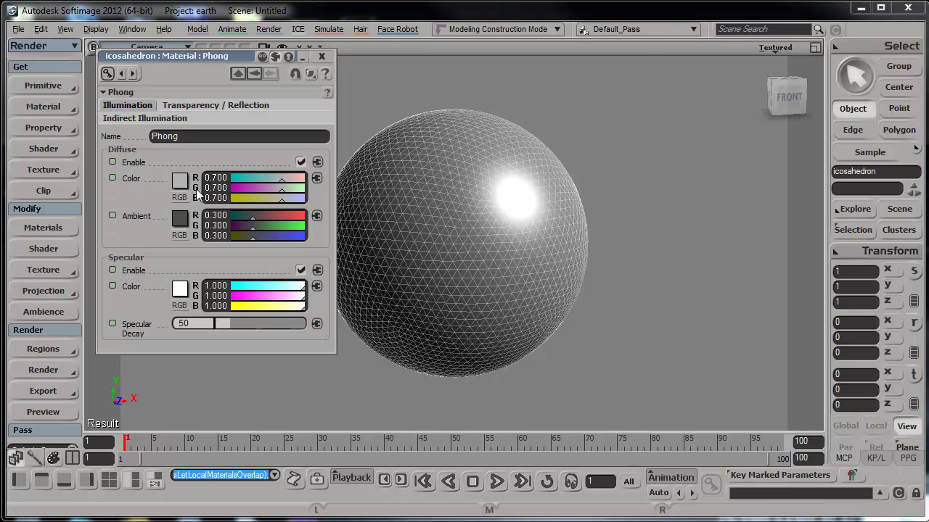
drag(209, 57, 252, 76)
click(363, 77)
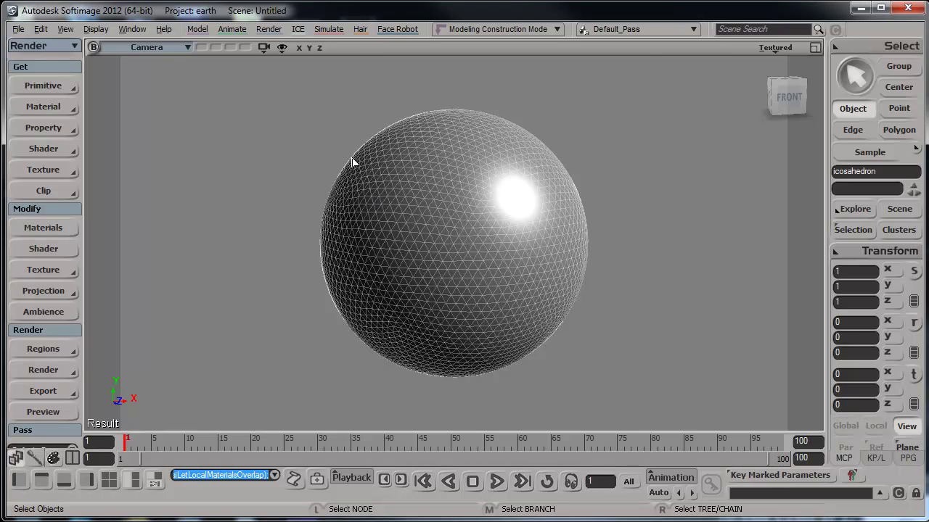
Open the Render Tree for the icosahedron and rename its material to EARTh_Mat
key(7)
mouse_move(470, 312)
mouse_down()
mouse_move(473, 280)
mouse_move(456, 267)
mouse_move(470, 307)
mouse_up()
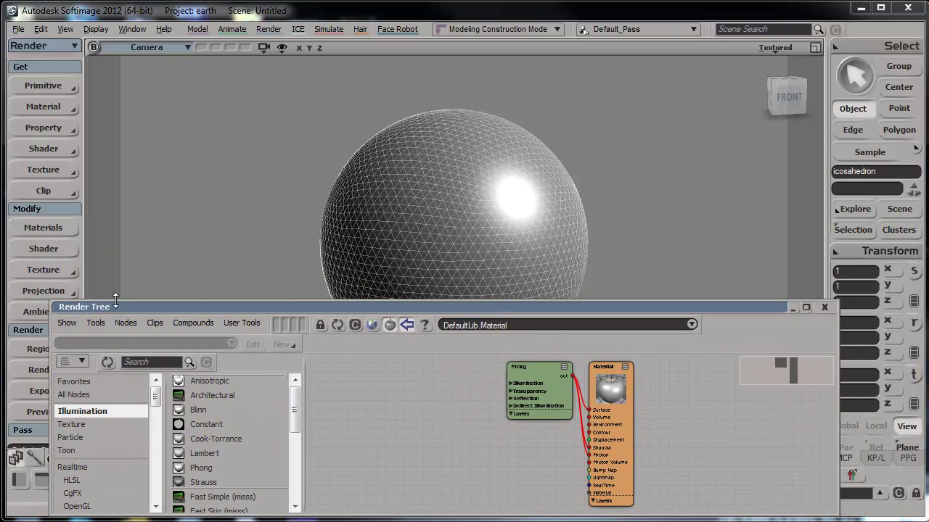
drag(535, 404, 517, 418)
double_click(613, 436)
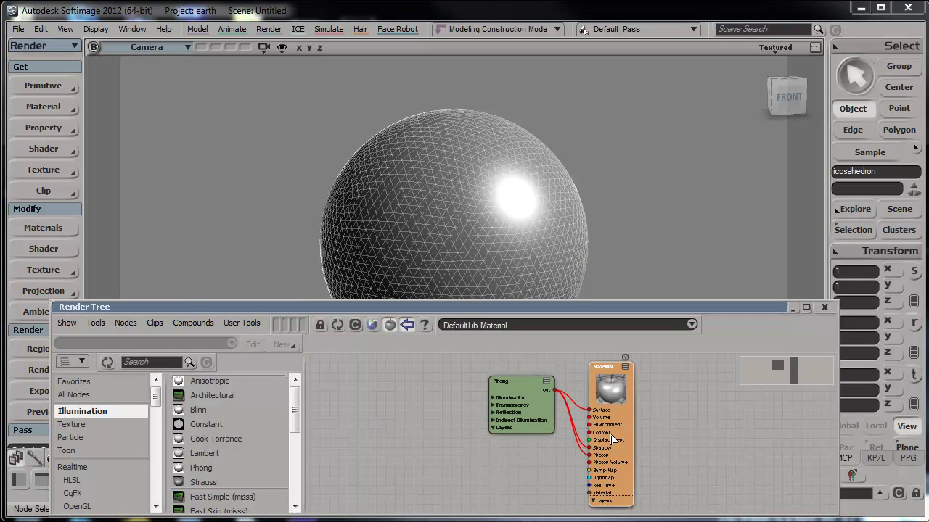
click(160, 178)
text(EARTh)
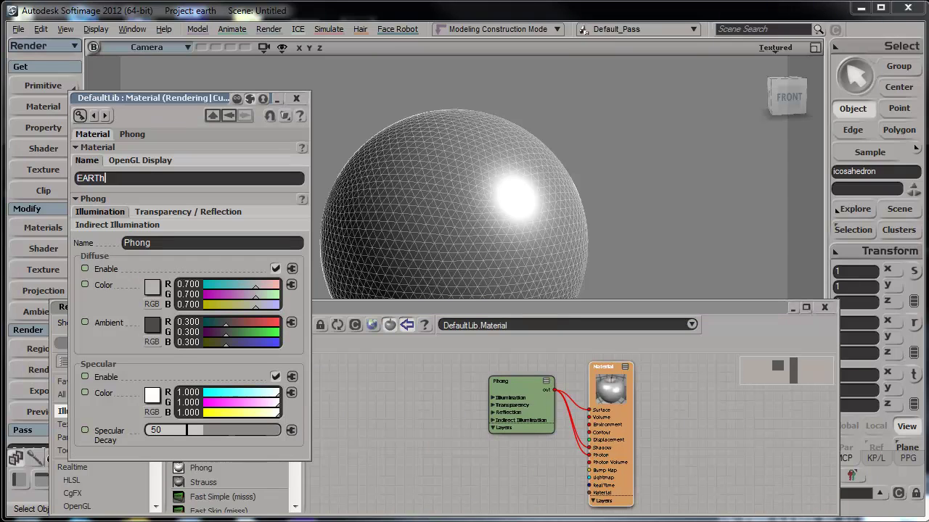
text(_Mat)
key(Return)
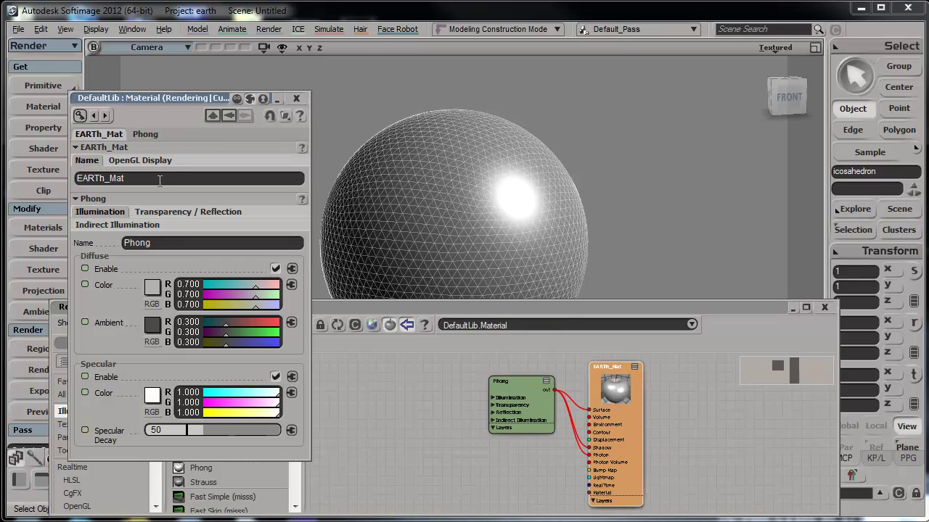
click(296, 98)
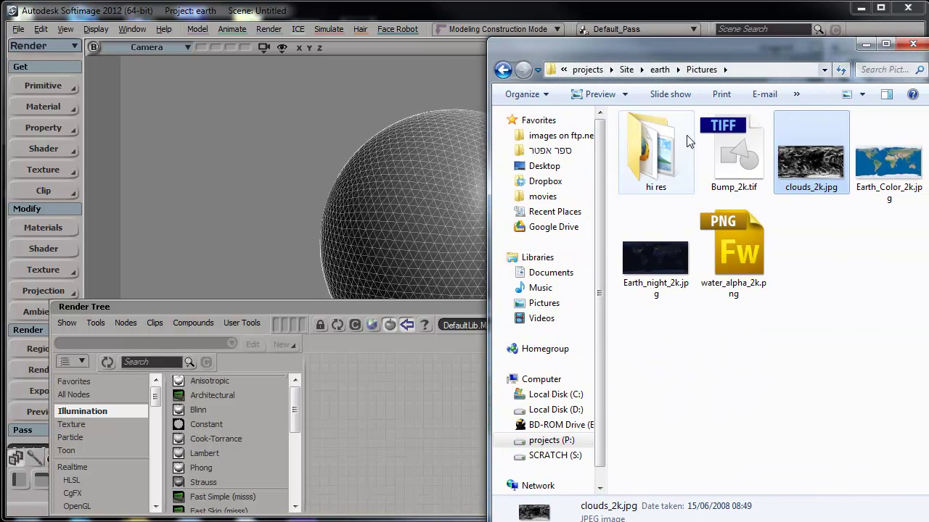
Bring Earth_Color_2k.jpg from the Pictures folder into the Render Tree and connect it through an Image node to the Phong's diffuse input
drag(899, 178, 354, 421)
drag(685, 47, 928, 50)
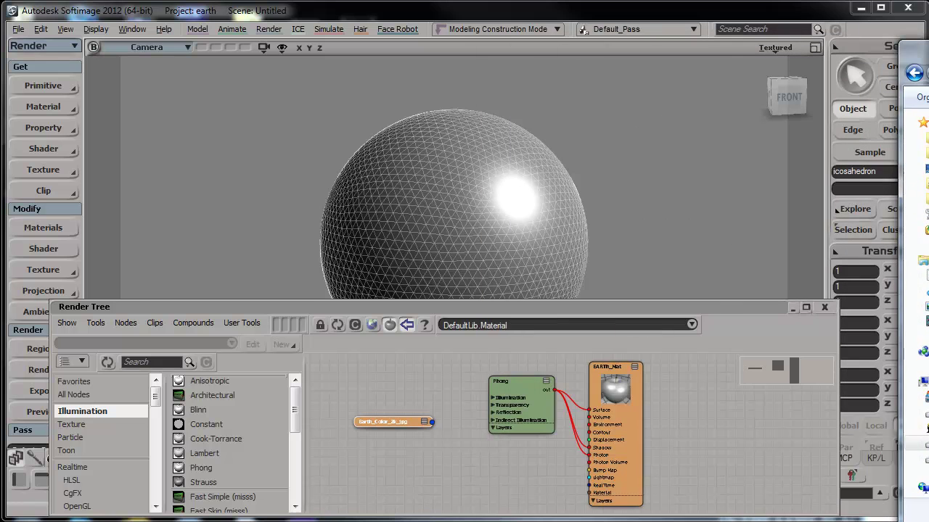
drag(433, 423, 515, 400)
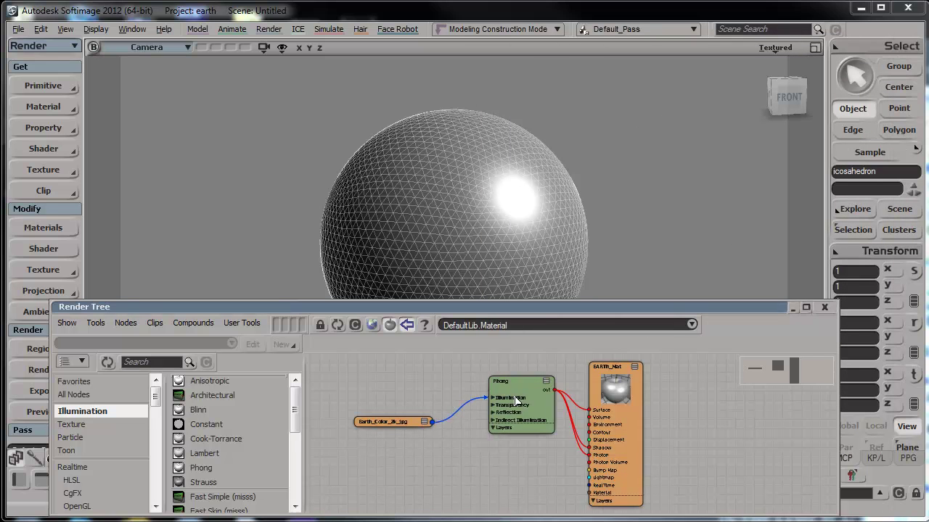
click(555, 397)
drag(406, 422, 364, 420)
drag(477, 400, 515, 399)
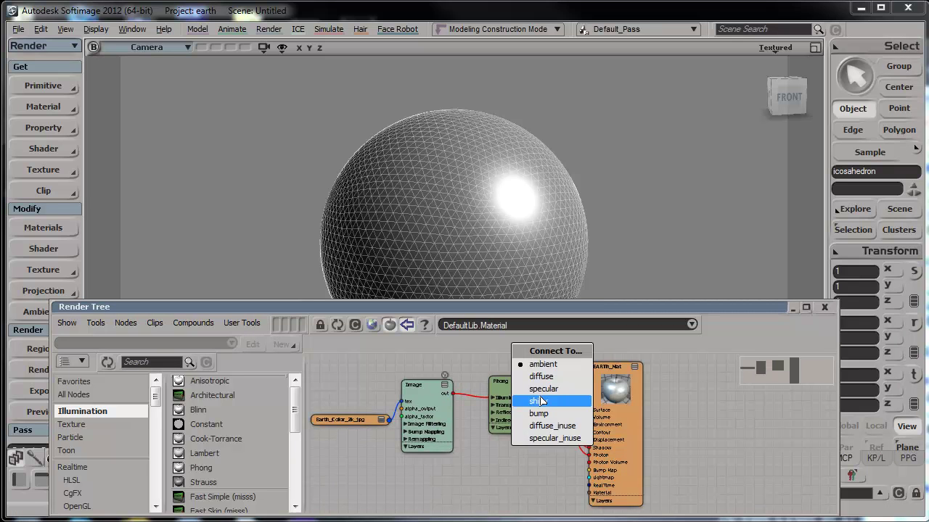
click(558, 377)
Rename the Image node feeding the Phong shader to Earth_color
double_click(434, 404)
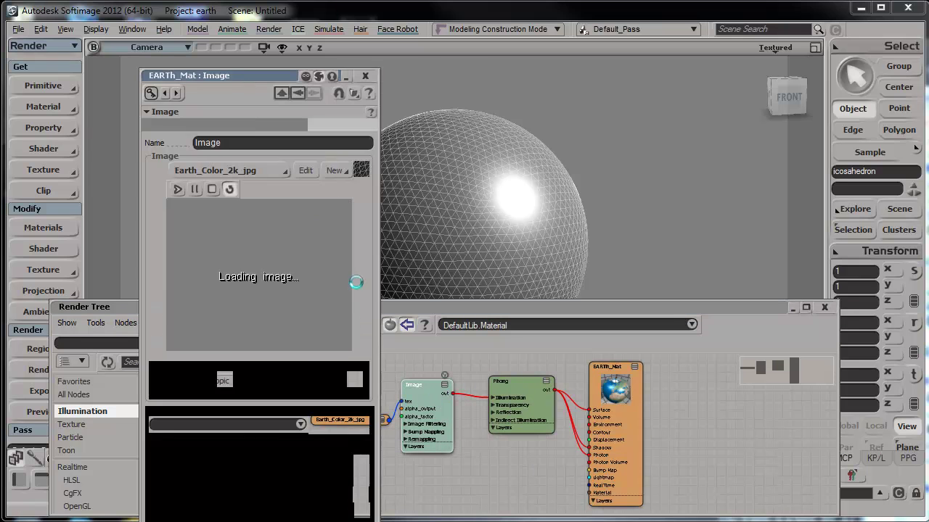
click(279, 143)
text(E)
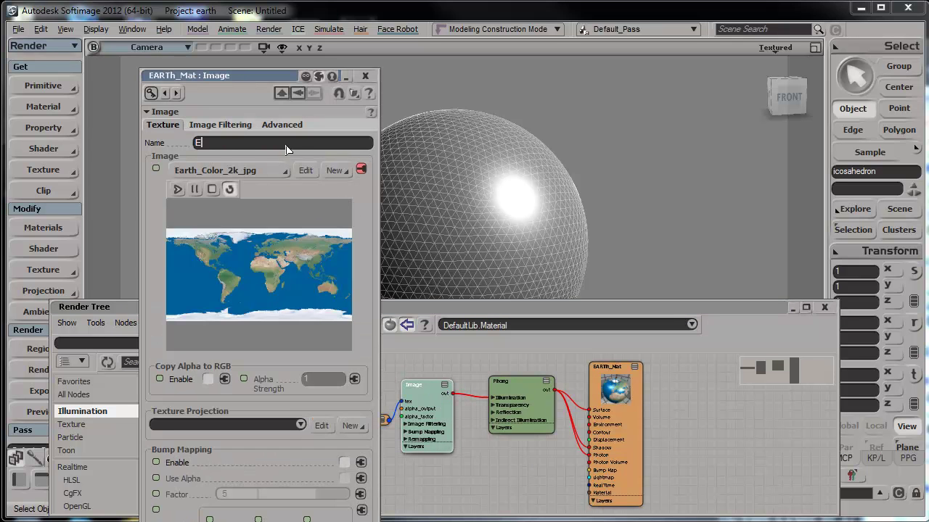
text(arth color)
key(Return)
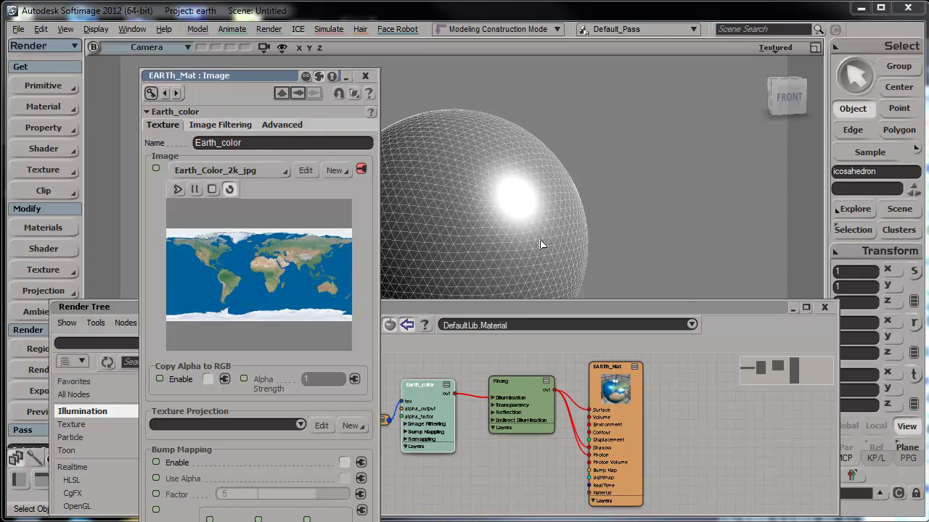
Create a spherical texture projection for the Earth_color image and hide its texture support object
click(355, 428)
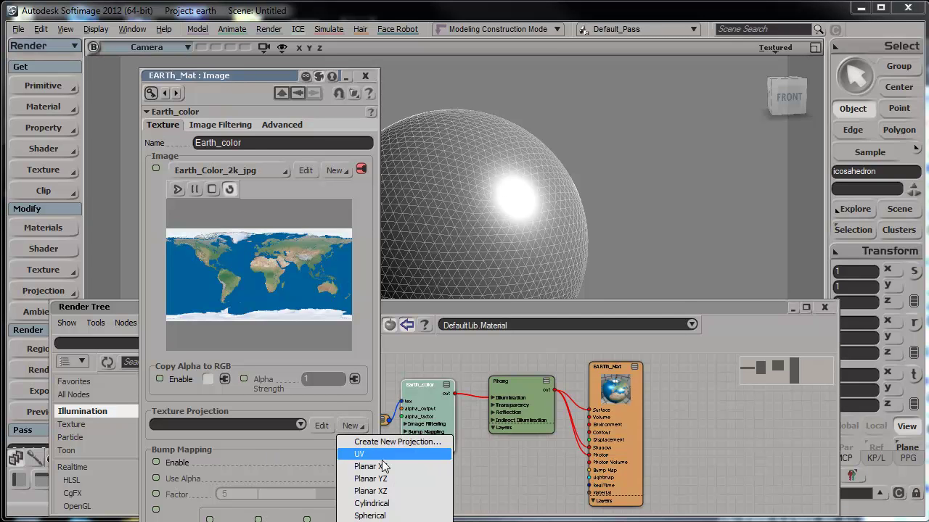
click(392, 516)
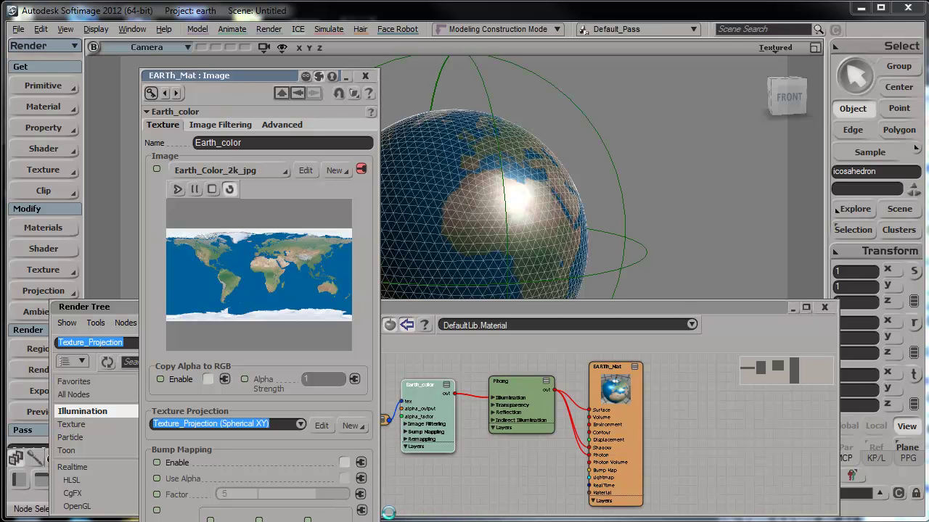
click(365, 76)
drag(319, 77, 613, 106)
key(h)
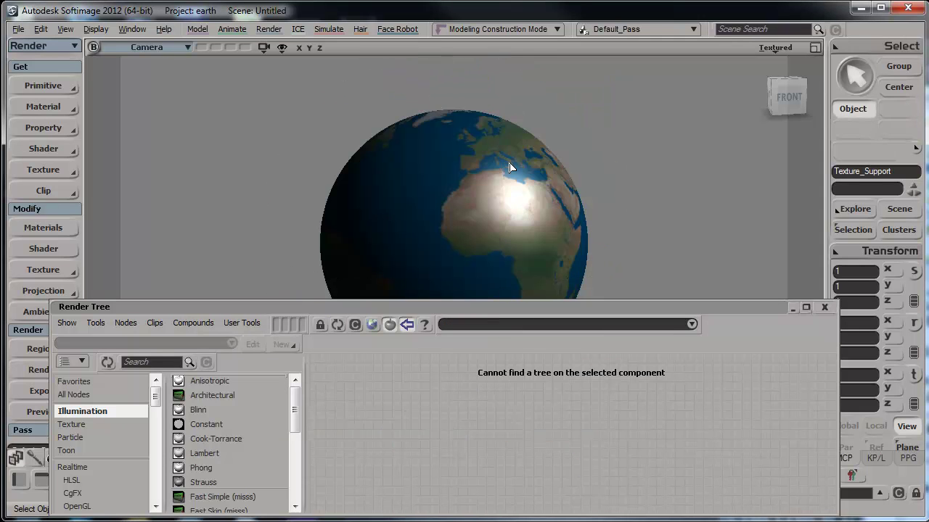
Clear the selection and draw a render region around the visible part of the globe
key(s)
right_drag(473, 180, 498, 179)
click(832, 372)
key(q)
drag(232, 77, 703, 299)
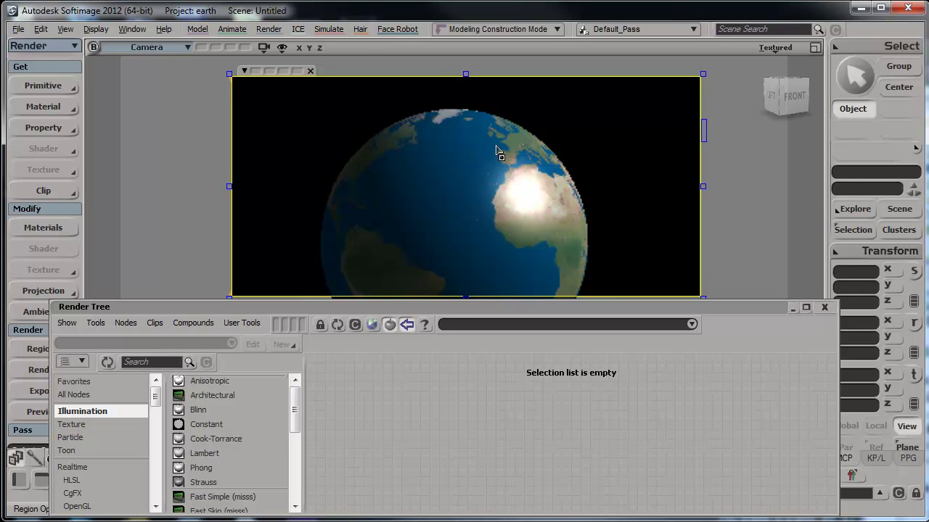
mouse_move(708, 142)
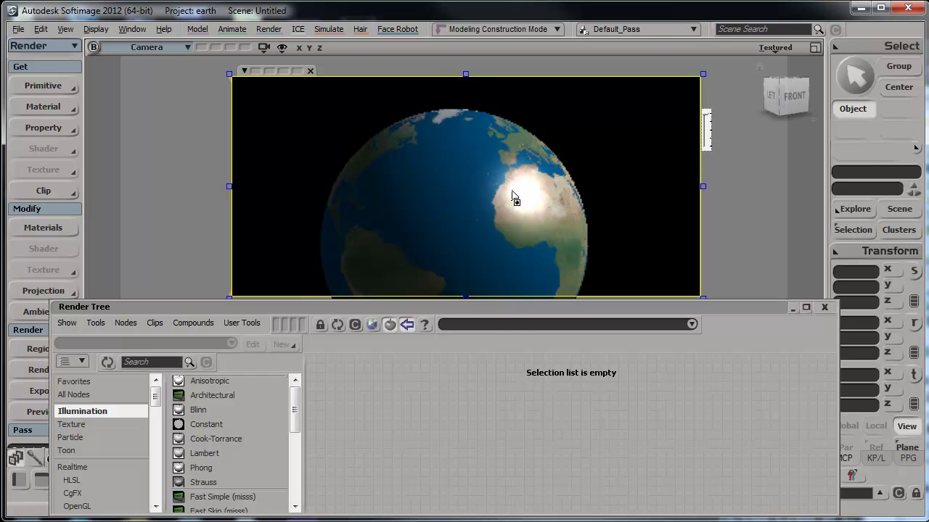
Select the icosahedron and spread out the image clip, Earth_color and Phong nodes in the Render Tree
click(435, 196)
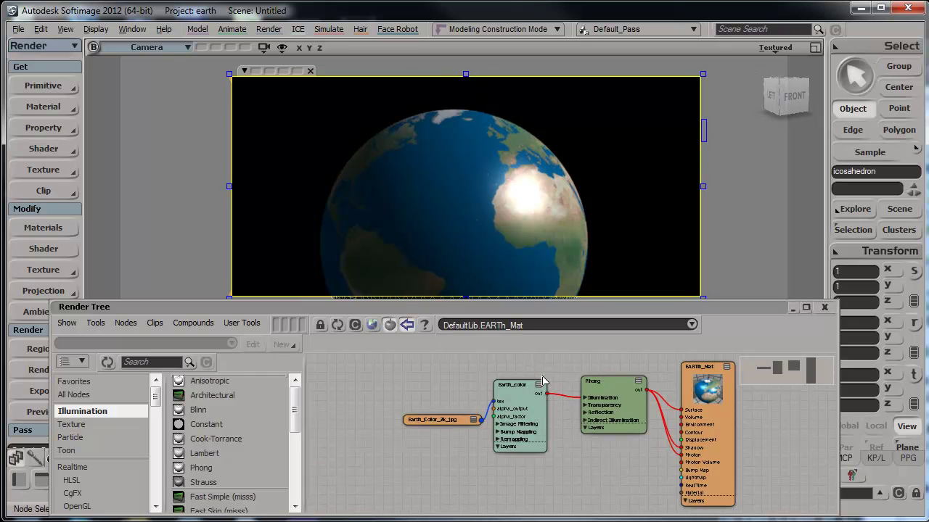
drag(454, 420, 430, 407)
drag(536, 412, 524, 418)
drag(592, 407, 609, 421)
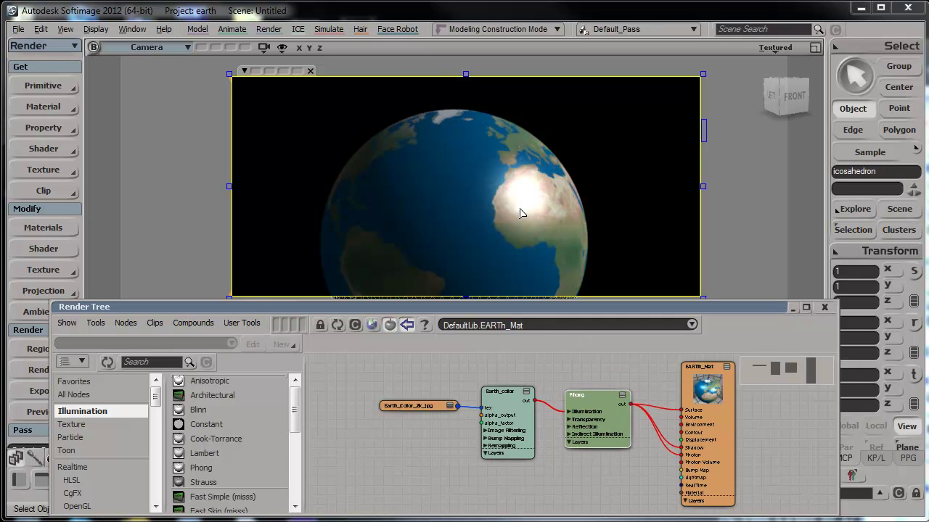
Bring water_alpha_2k.png from the Pictures folder into the Render Tree
key(s)
right_drag(505, 198, 517, 204)
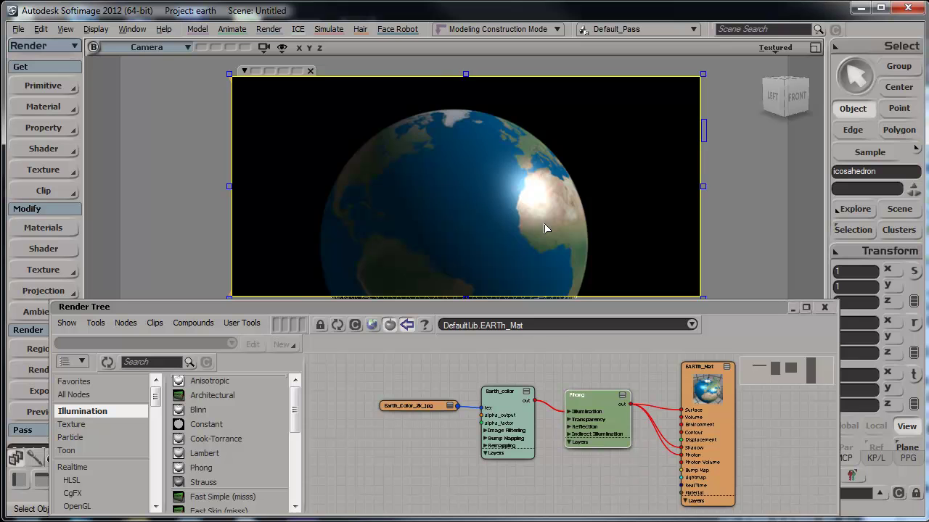
drag(928, 49, 649, 62)
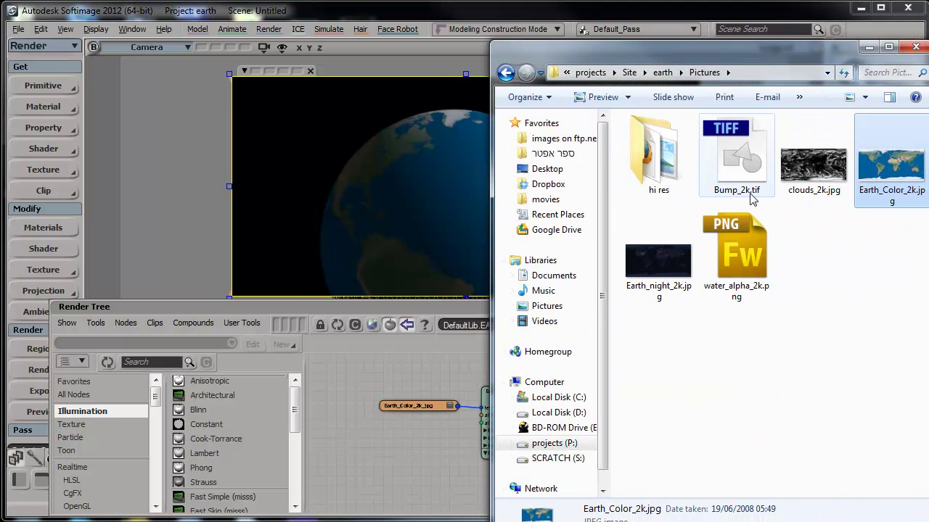
drag(729, 248, 406, 462)
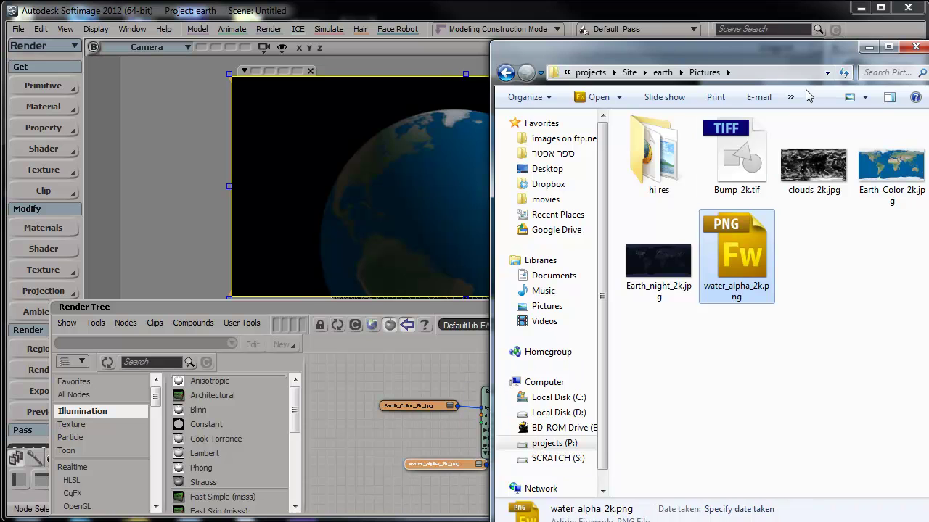
drag(810, 53, 928, 55)
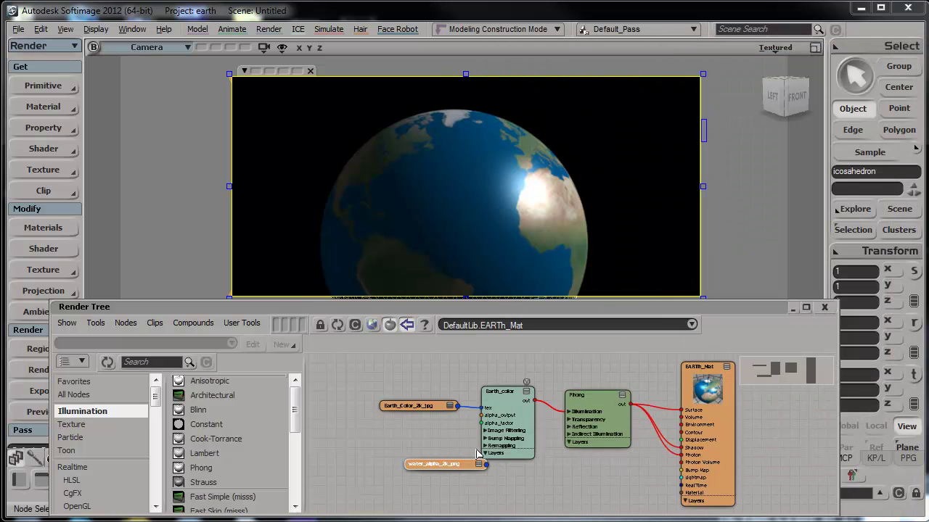
Connect the water_alpha_2k clip to the Phong's specular input and separate the two overlapping image nodes
drag(467, 467, 592, 412)
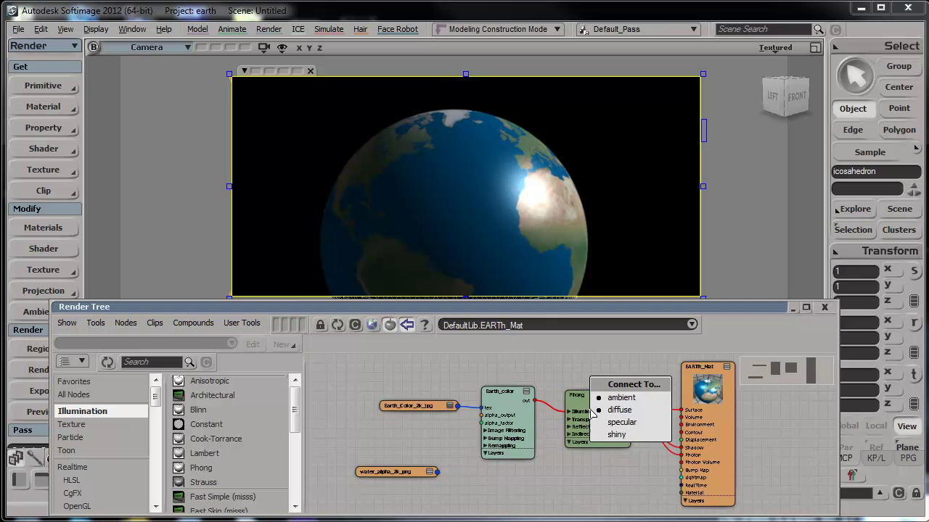
click(636, 424)
drag(522, 435, 560, 426)
drag(501, 453, 502, 472)
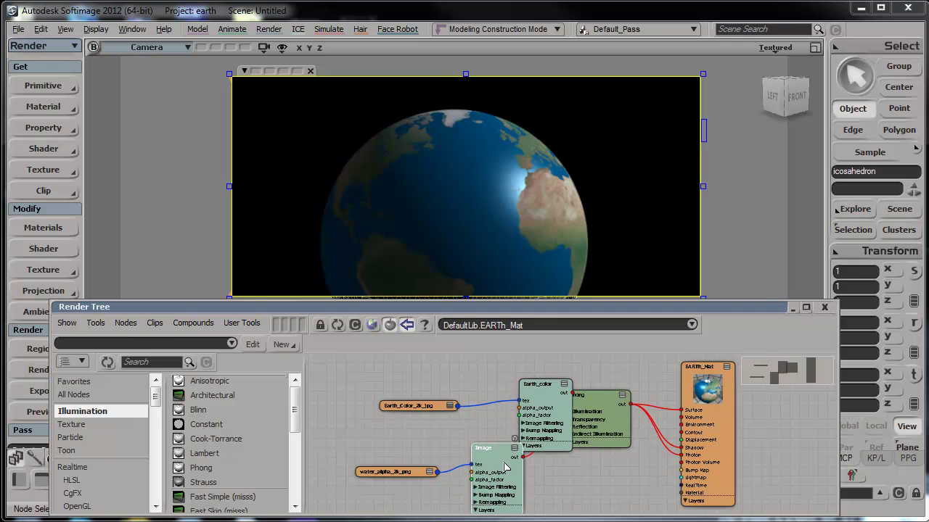
Rename the Image node fed by water_alpha_2k to Water
double_click(502, 471)
click(270, 143)
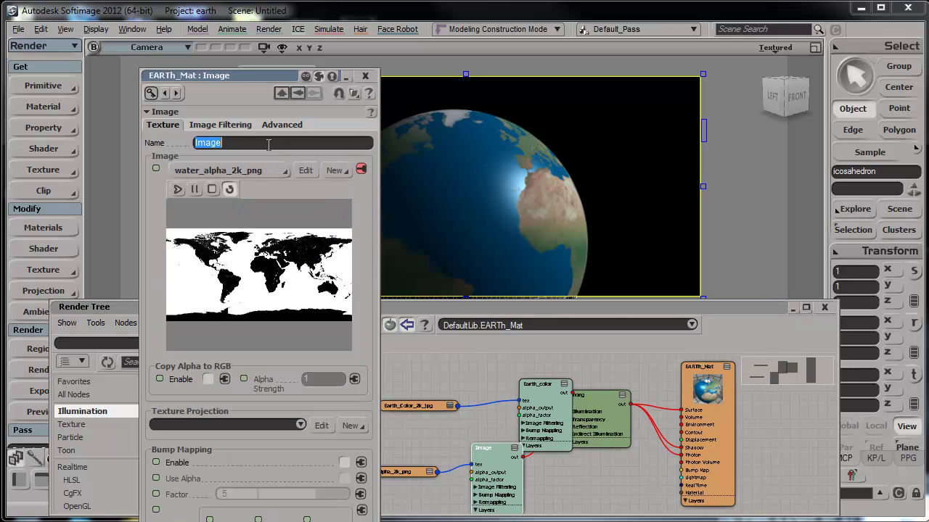
text(Wate)
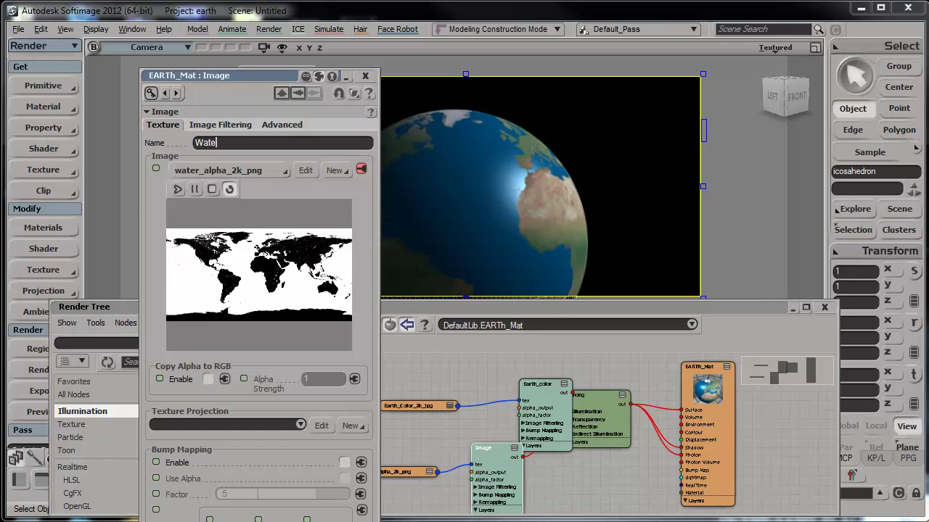
text(r)
key(Return)
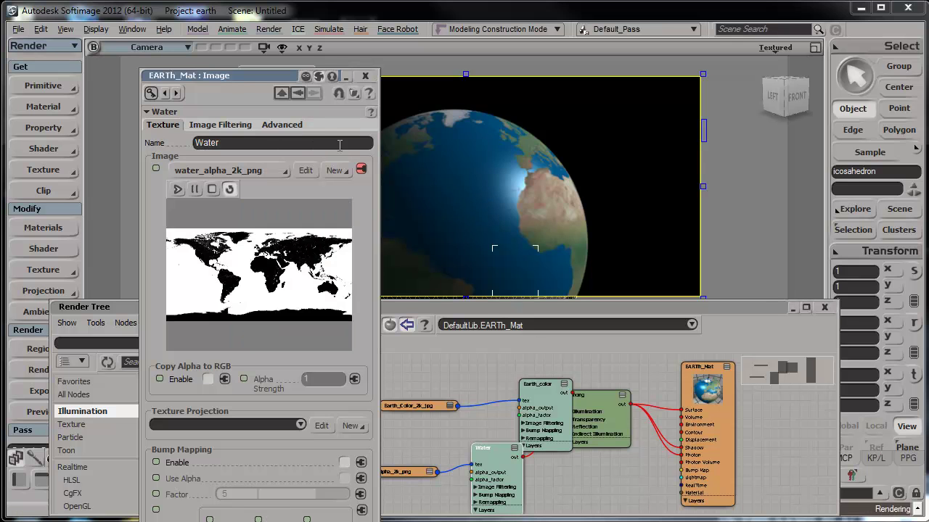
click(365, 76)
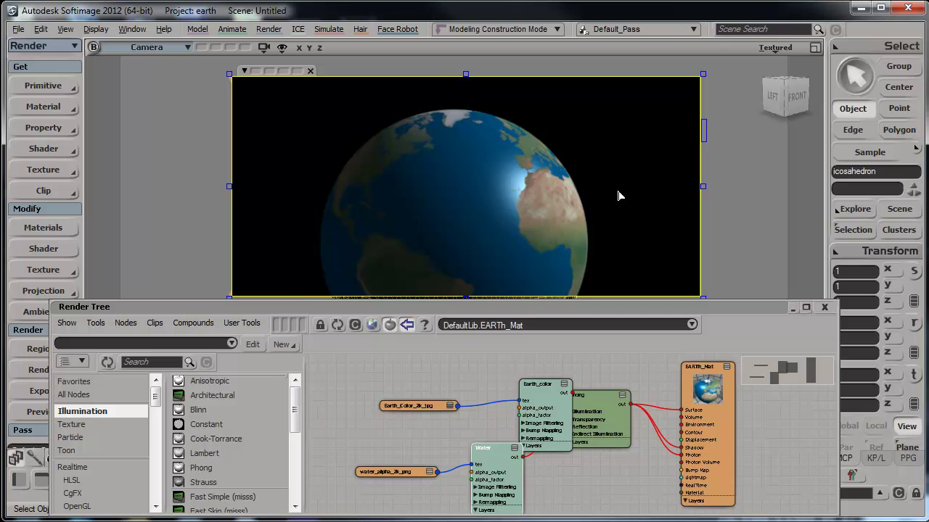
Select the scene's light from the explorer's list of lights
click(853, 208)
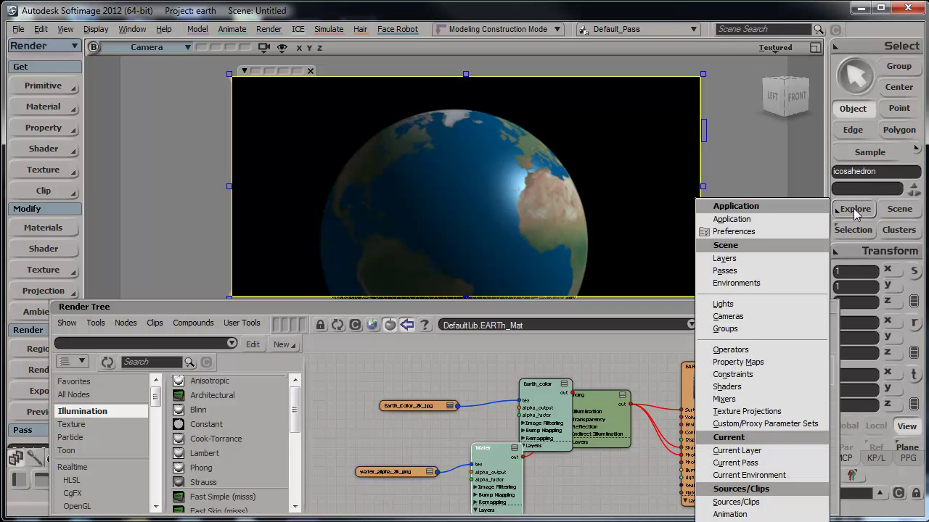
click(754, 304)
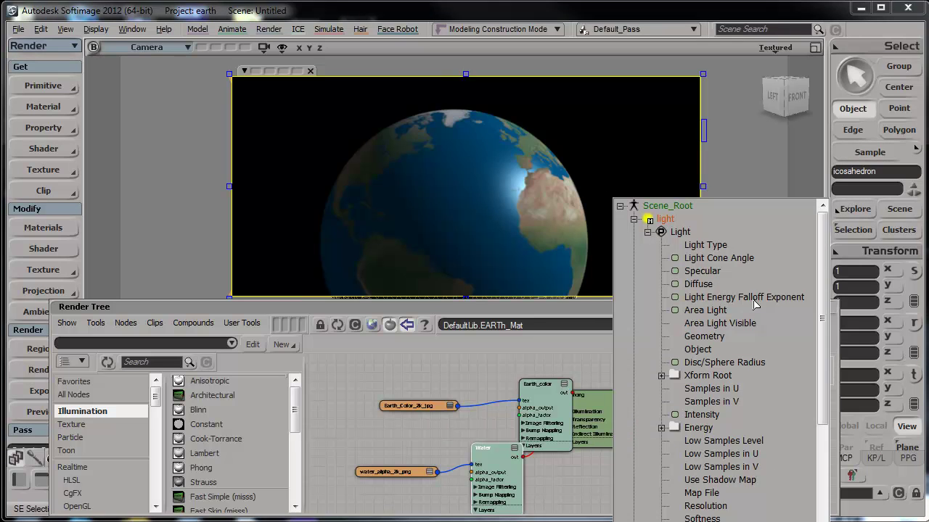
click(666, 219)
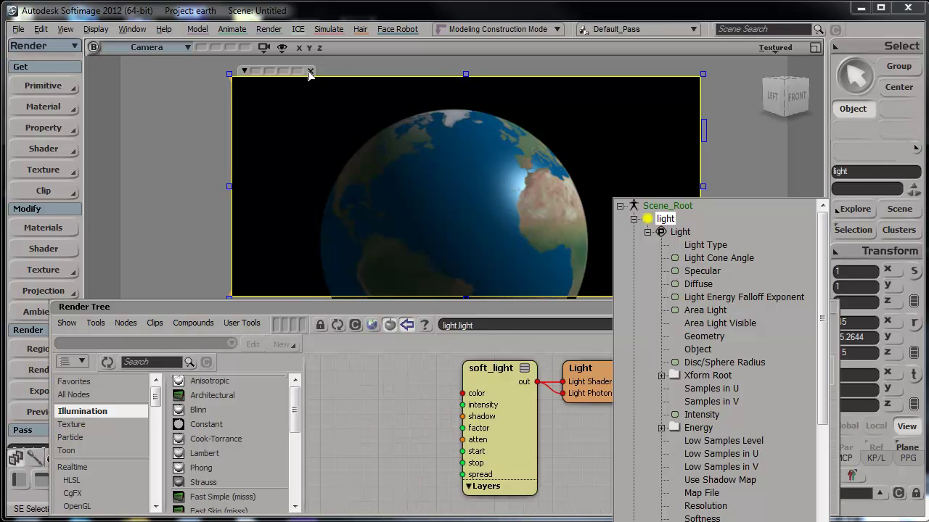
Close the render region and minimize the Render Tree to clear the camera view around the light
click(309, 72)
click(312, 70)
key(s)
right_drag(498, 215, 546, 211)
mouse_move(613, 307)
mouse_down()
mouse_move(607, 411)
mouse_move(608, 301)
mouse_up()
click(787, 297)
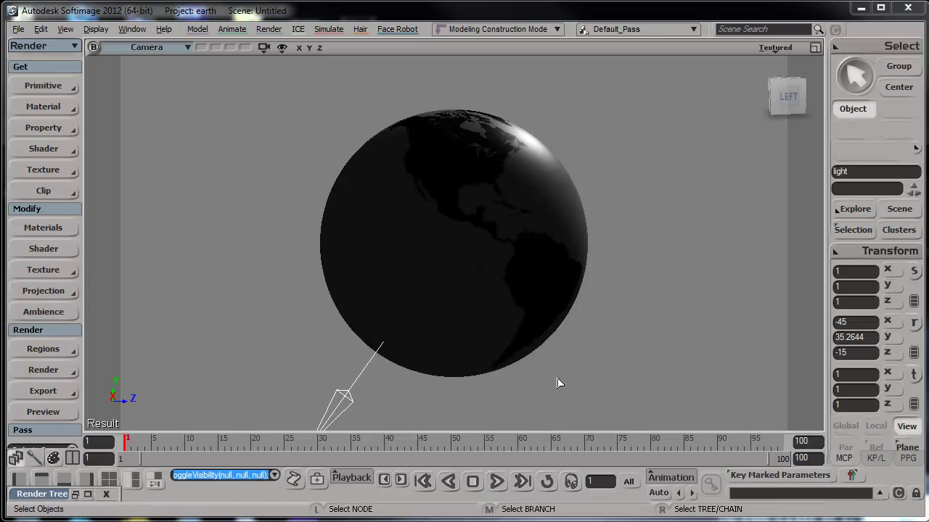
Move the light along the Z axis out beside the globe, to about Z -7.22
key(v)
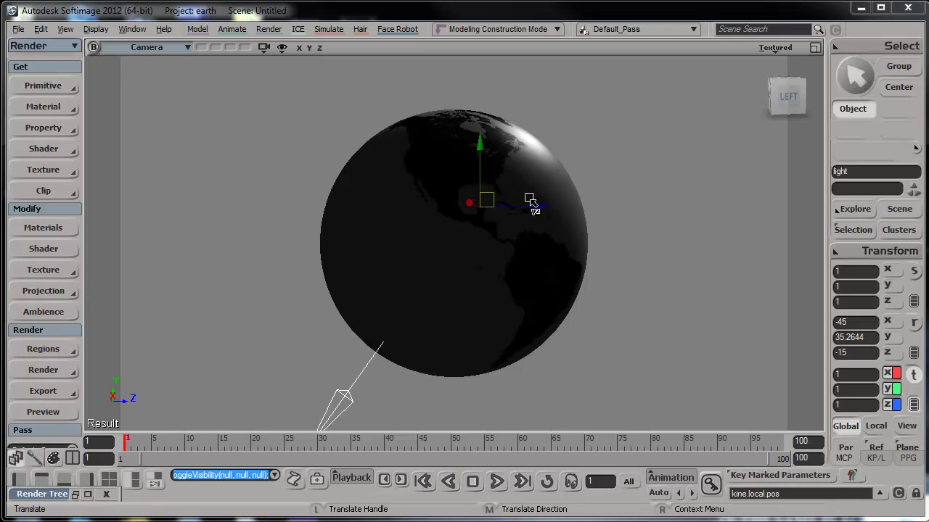
drag(533, 207, 266, 220)
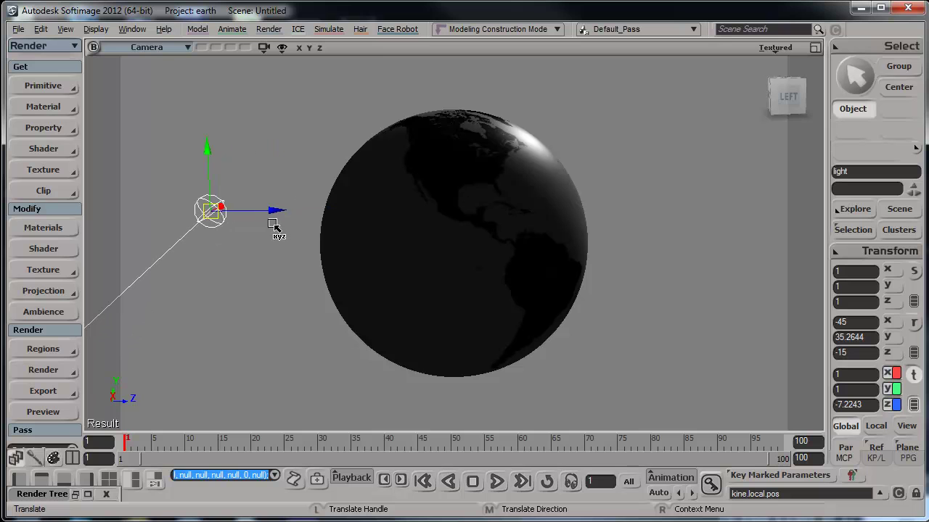
Scale the light icon uniformly to about 0.35 and rotate the light to about -40.6, 36.1, -12.4 degrees
key(x)
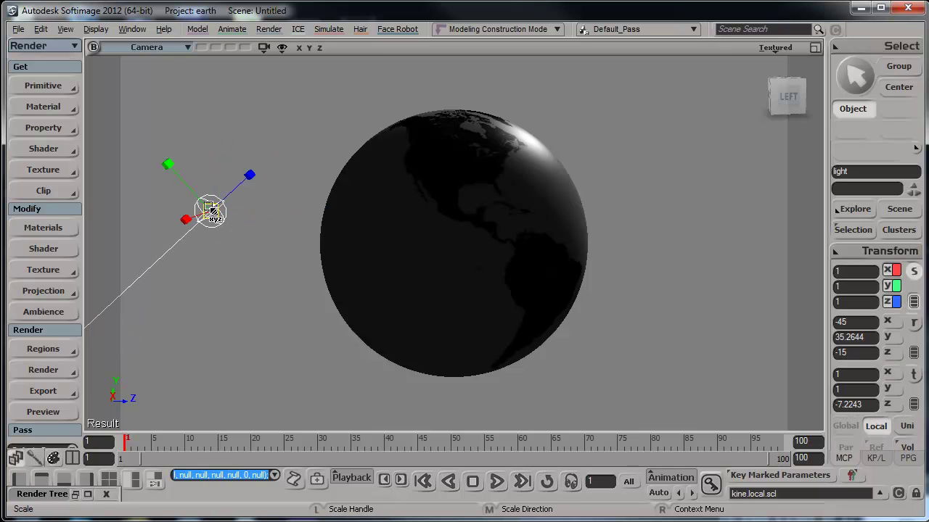
key(c)
mouse_move(255, 183)
mouse_down()
mouse_move(249, 174)
mouse_move(261, 178)
mouse_up()
Draw a new render region over most of the globe as seen from the left side
key(s)
key(q)
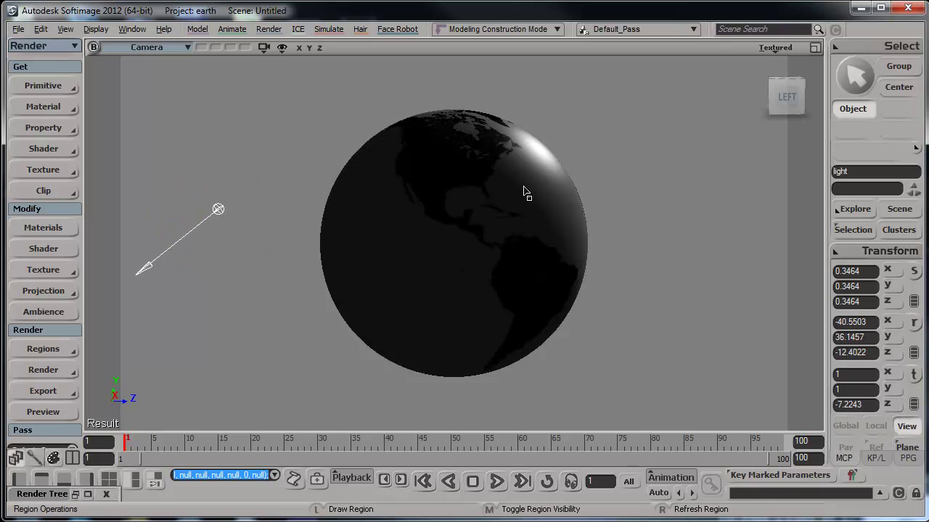
mouse_move(250, 64)
mouse_down()
mouse_move(560, 265)
mouse_move(667, 369)
mouse_up()
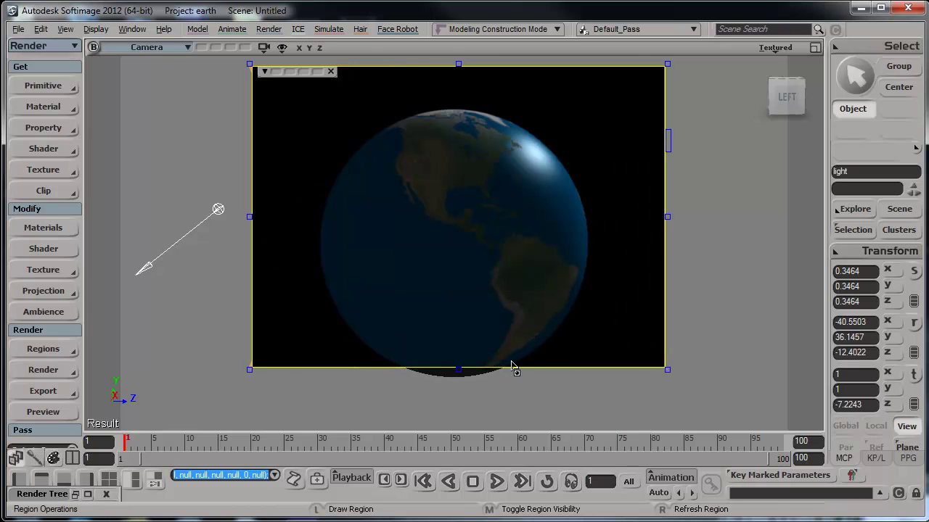
Reopen the Render Tree and set the light's intensity to 1 in its properties
key(7)
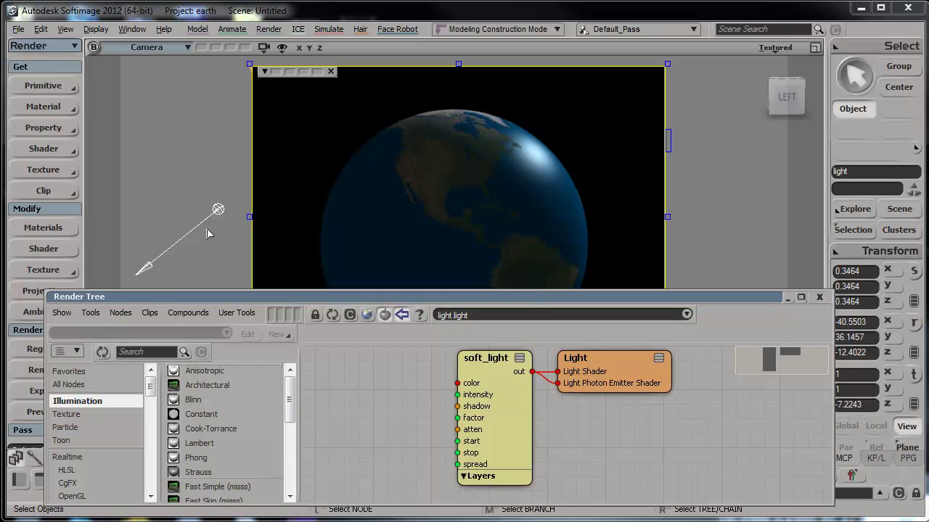
key(Return)
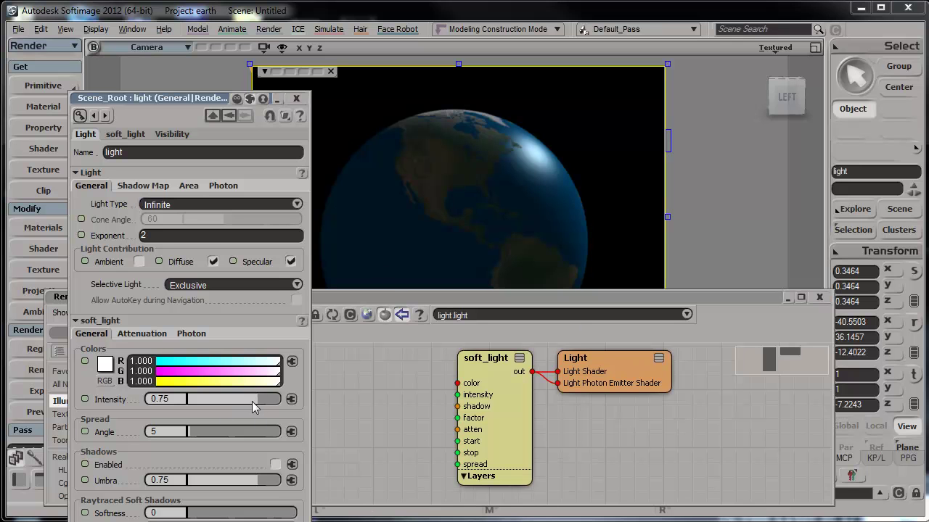
drag(251, 401, 307, 401)
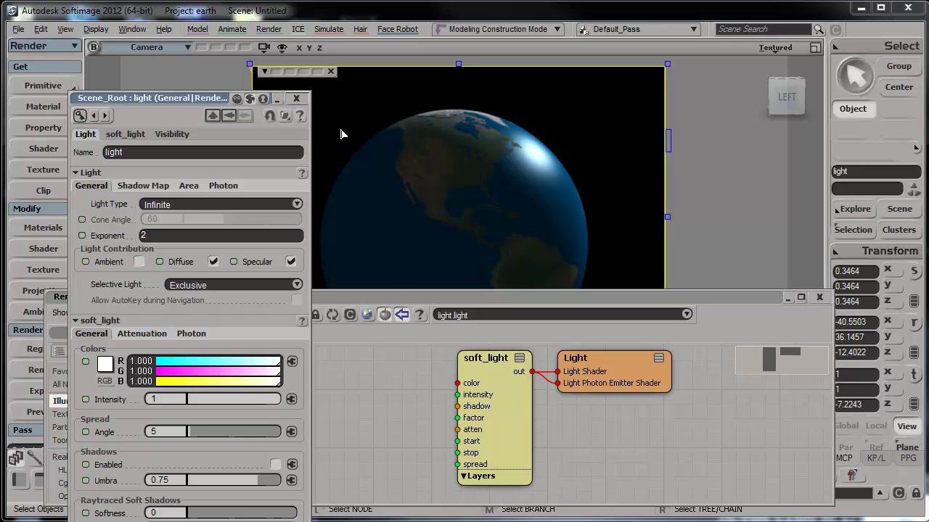
click(295, 98)
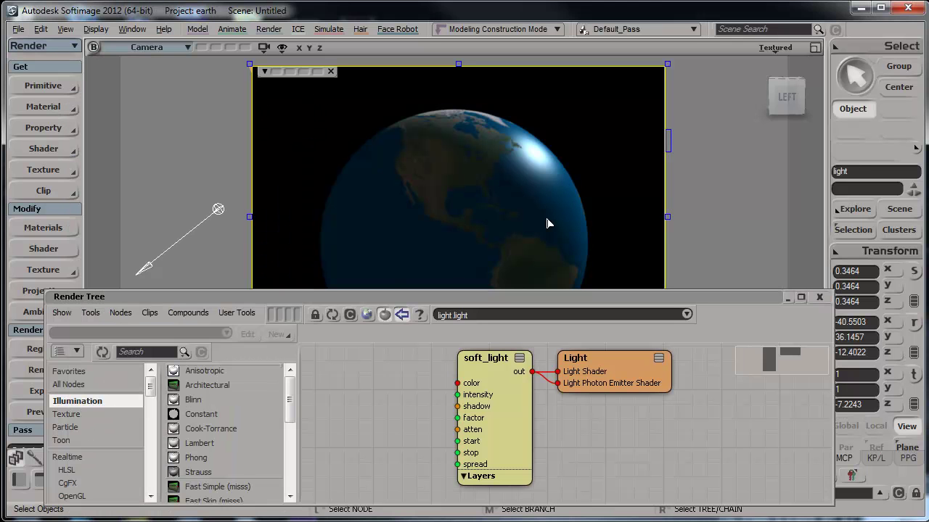
Set the exposure of the Water node's water_alpha_2k clip to -0.8 and move the Earth_color node clear of the Phong node
click(511, 180)
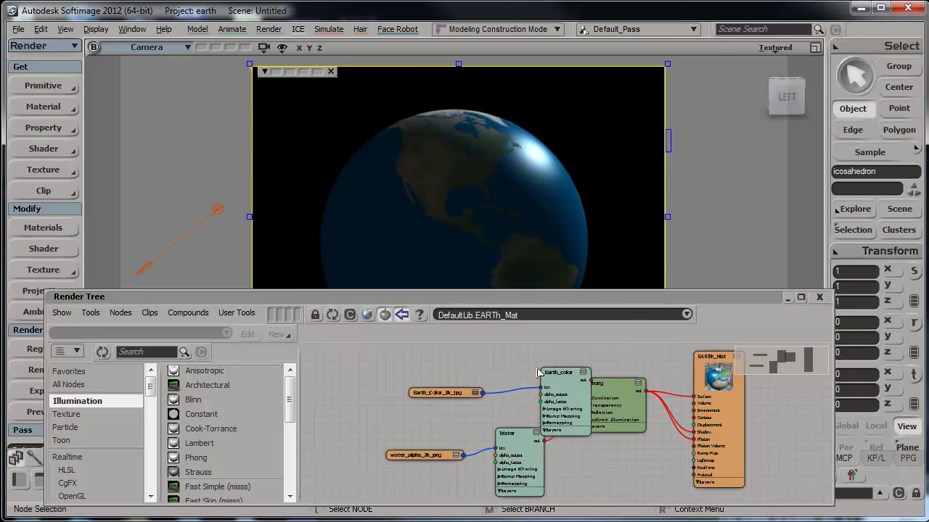
double_click(533, 470)
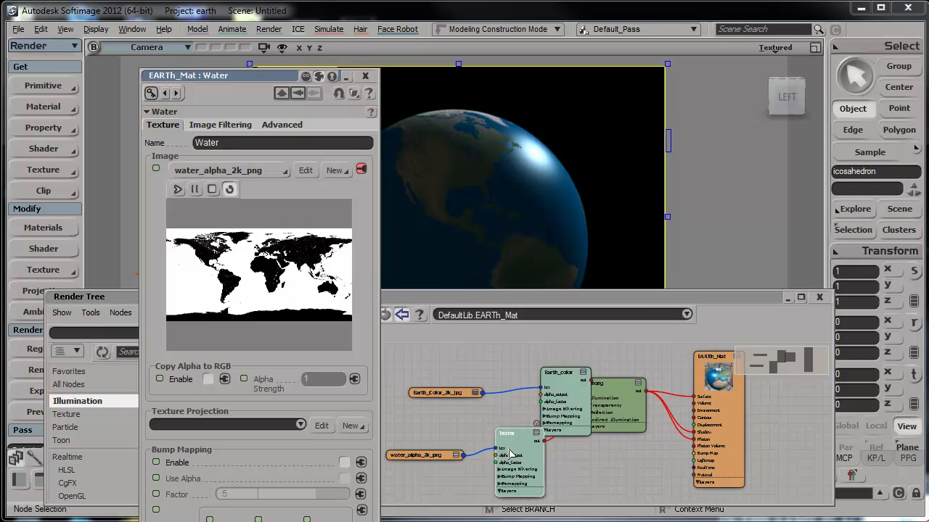
click(306, 173)
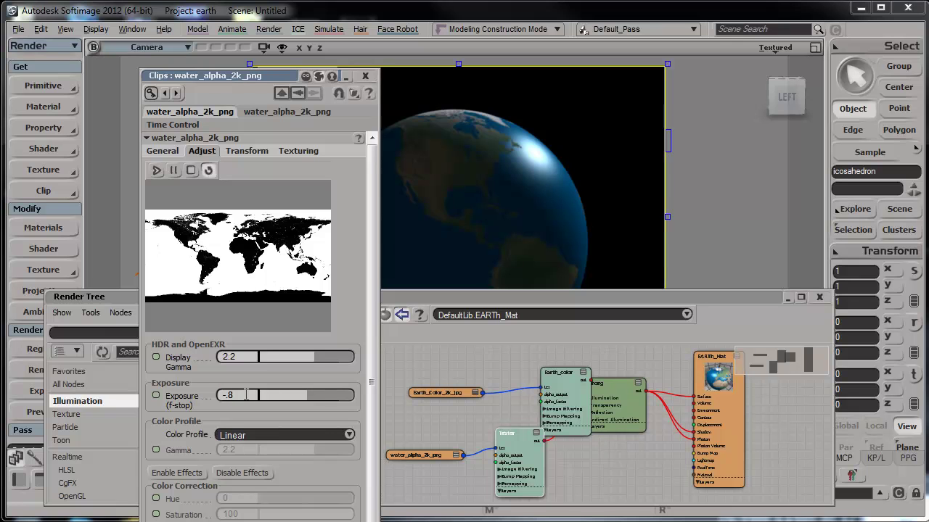
key(Return)
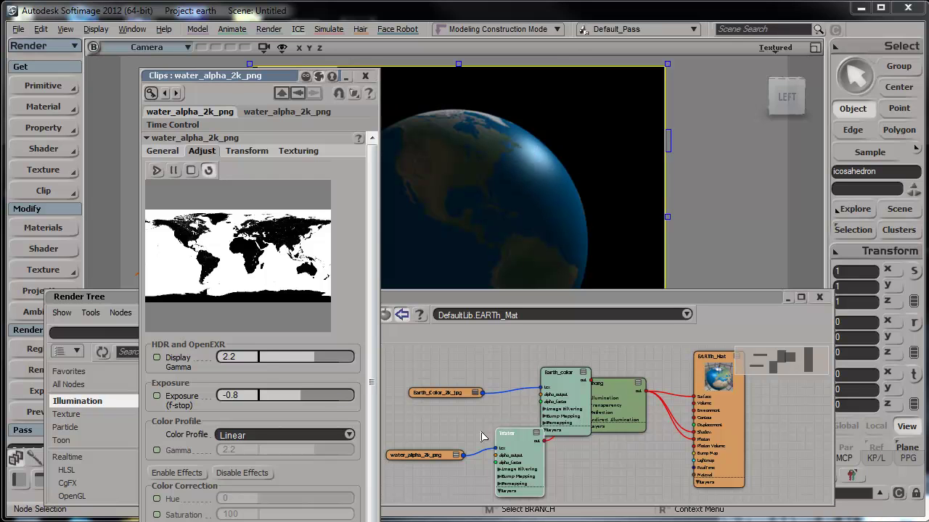
drag(571, 392, 547, 383)
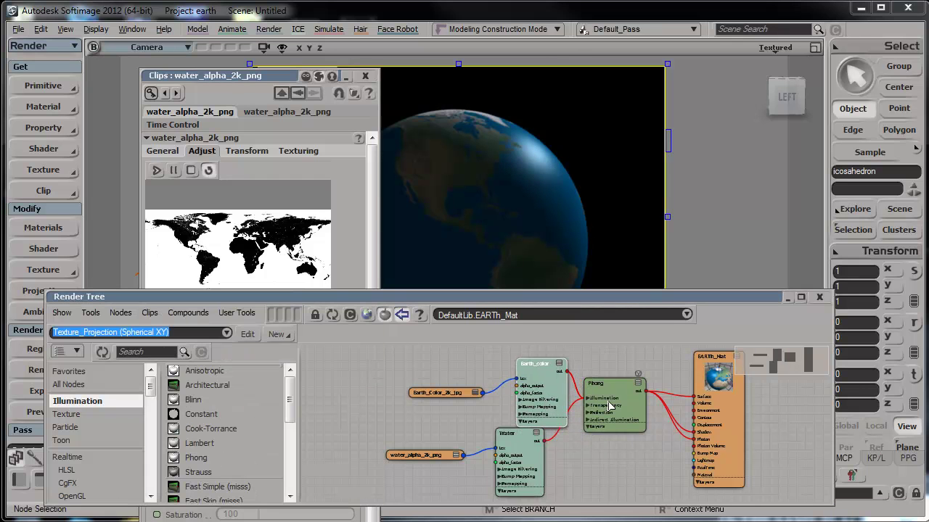
Set the Phong node's specular decay to 30 and check the highlight on the globe
double_click(609, 406)
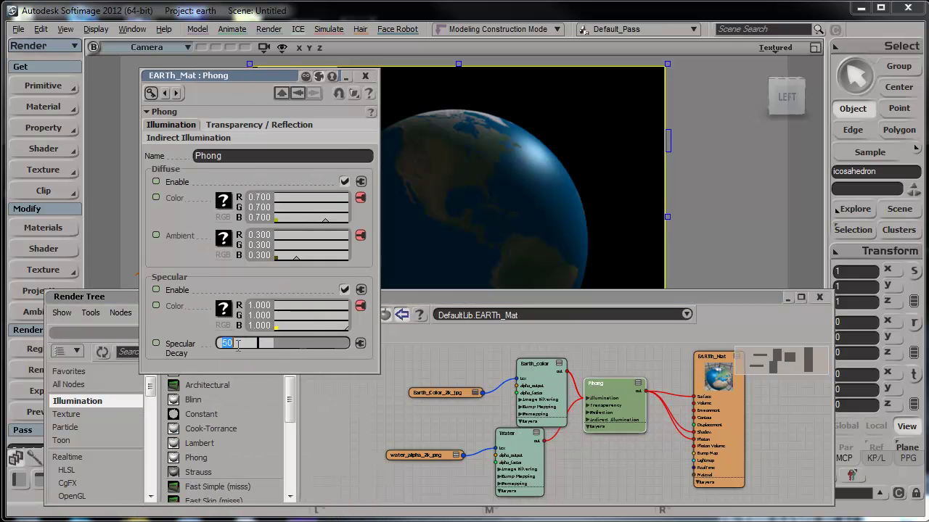
key(Return)
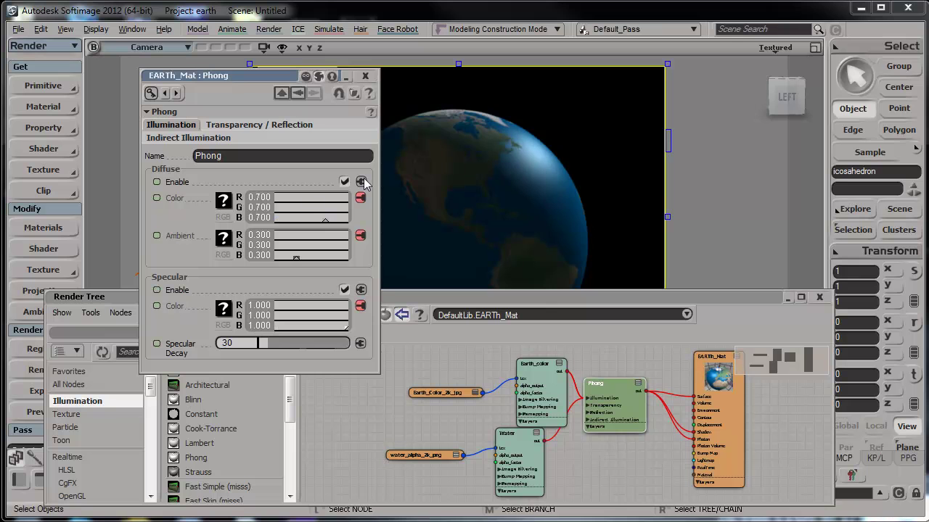
key(s)
right_drag(558, 185, 539, 193)
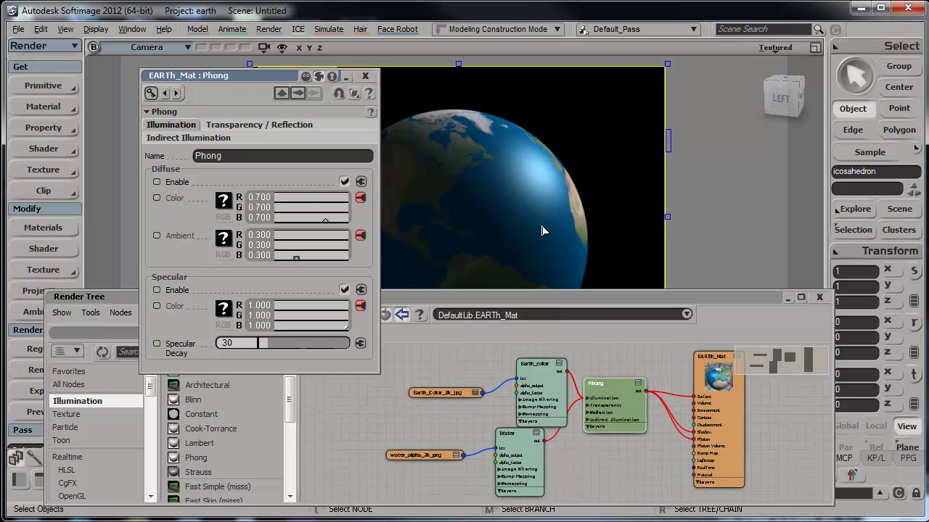
click(368, 77)
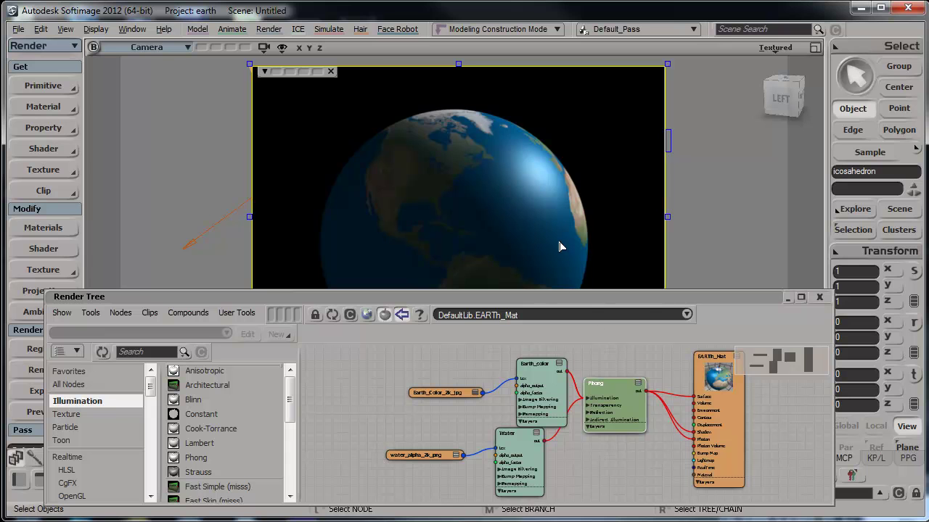
Group the Phong, Earth_color and Water nodes with their two image clips into one shader compound
drag(384, 360, 573, 454)
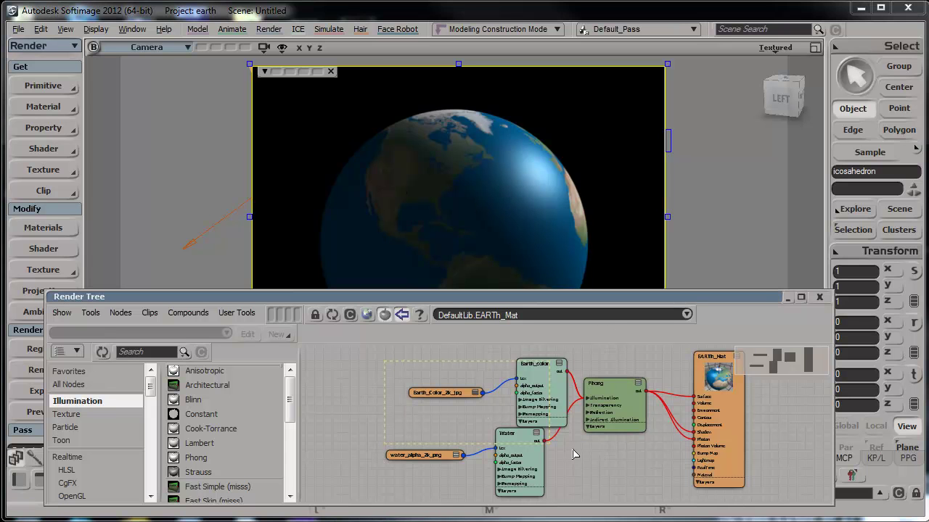
drag(634, 476, 633, 476)
drag(609, 407, 593, 390)
click(181, 314)
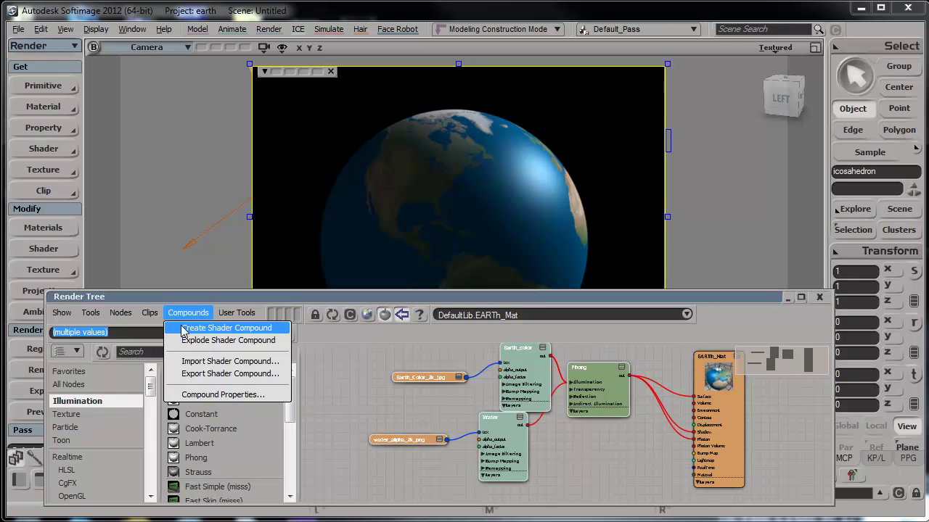
click(183, 331)
Rename the new shader compound as Day
drag(486, 406, 473, 404)
double_click(473, 404)
double_click(286, 130)
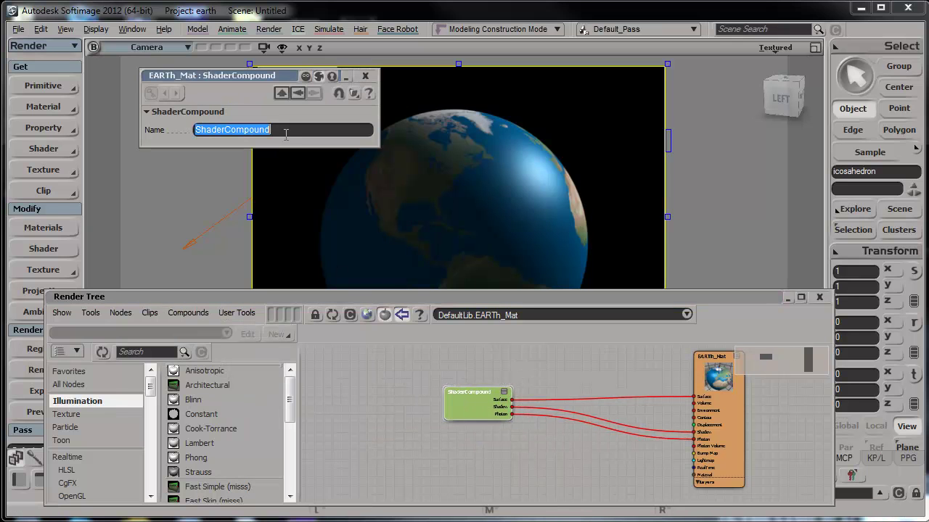
text(D)
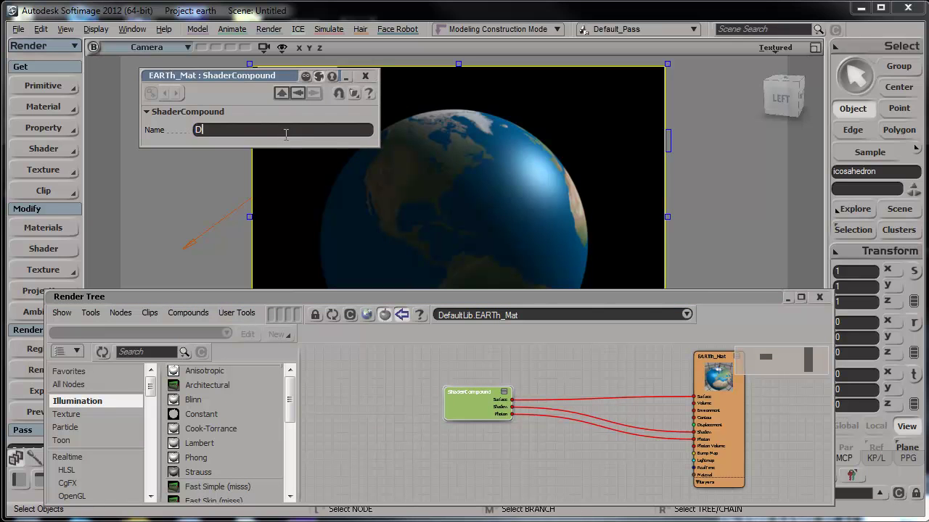
text(ay)
key(Return)
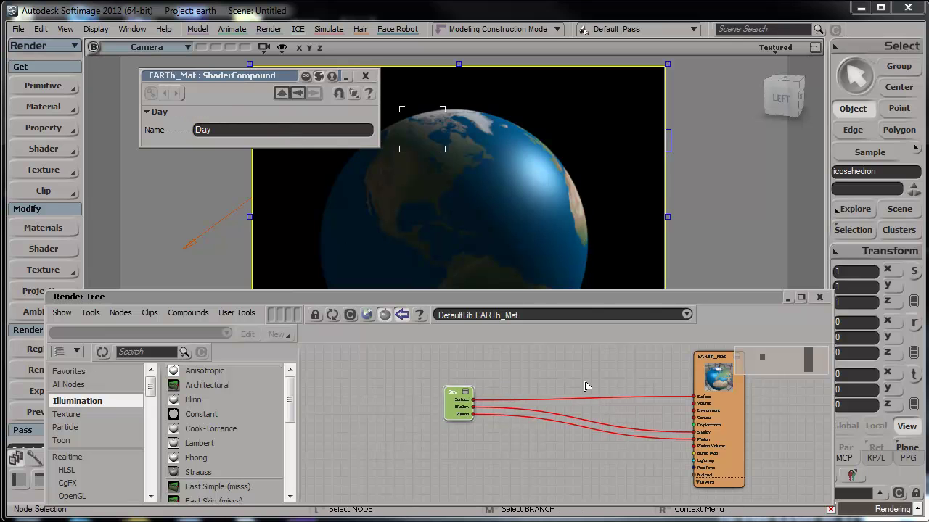
Disconnect the Day compound's Shadow and Photon outputs from EARTh_Mat and move the compound closer to the material node
drag(621, 428, 609, 444)
drag(459, 403, 563, 388)
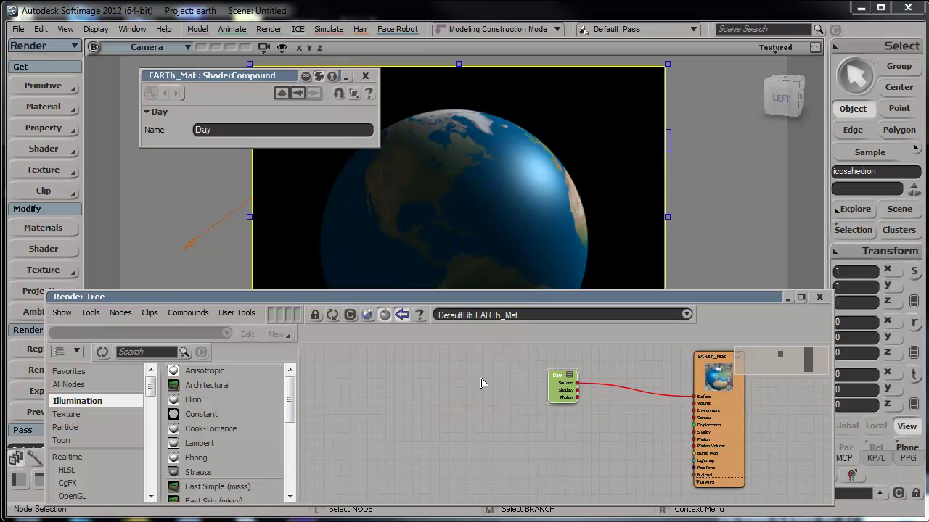
Bring Earth_night_2k.jpg from the Pictures folder into the Render Tree and connect it to the Surface input of EARTh_Mat
drag(928, 43, 666, 42)
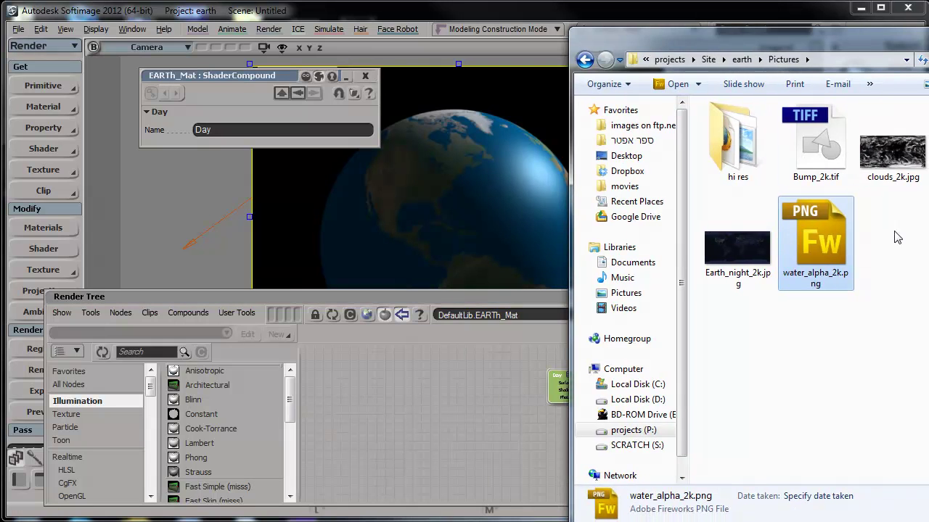
drag(737, 247, 412, 422)
drag(733, 44, 928, 45)
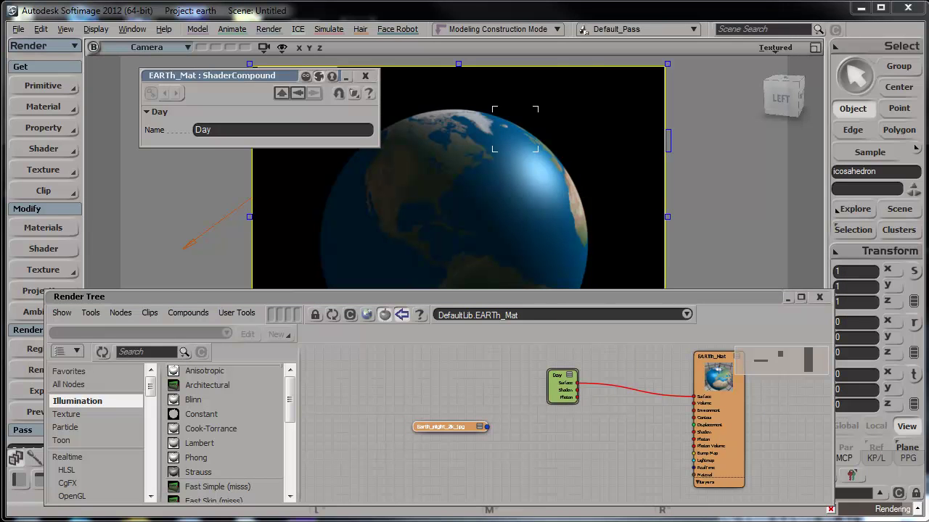
drag(486, 427, 711, 398)
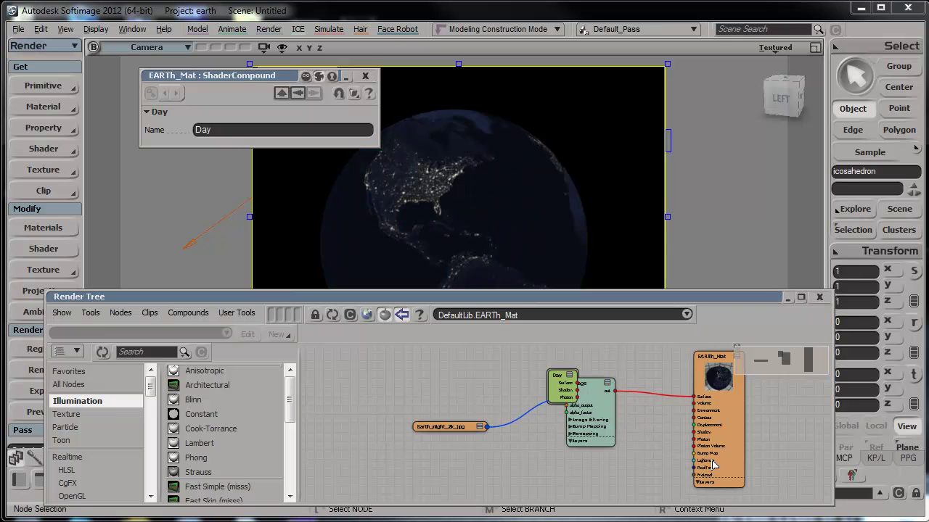
Examine the night texture's city lights over the Americas in the rendered globe
key(s)
right_drag(438, 193, 558, 209)
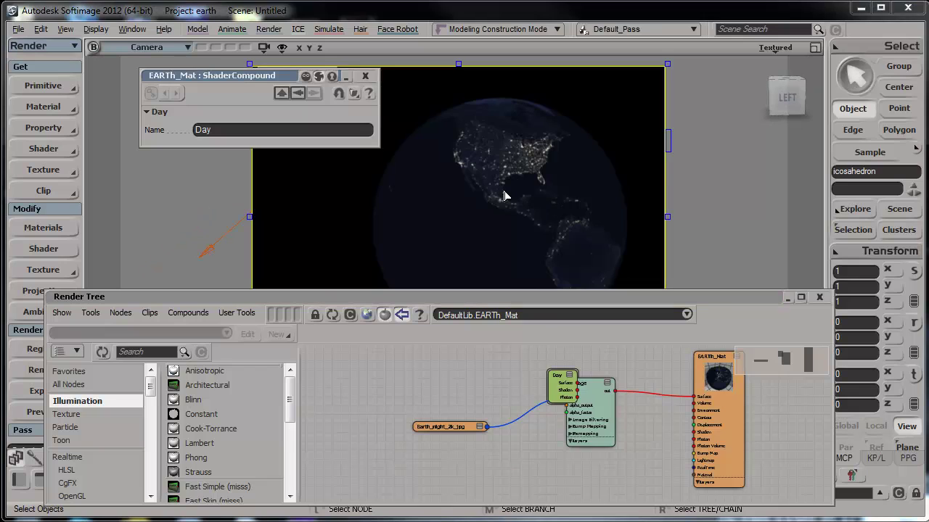
click(506, 195)
key(s)
mouse_move(504, 192)
right_down()
mouse_move(512, 193)
mouse_move(491, 197)
mouse_move(523, 198)
mouse_move(477, 198)
mouse_move(513, 204)
mouse_move(500, 201)
right_up()
mouse_move(500, 201)
mouse_down()
mouse_move(545, 191)
mouse_move(512, 193)
mouse_up()
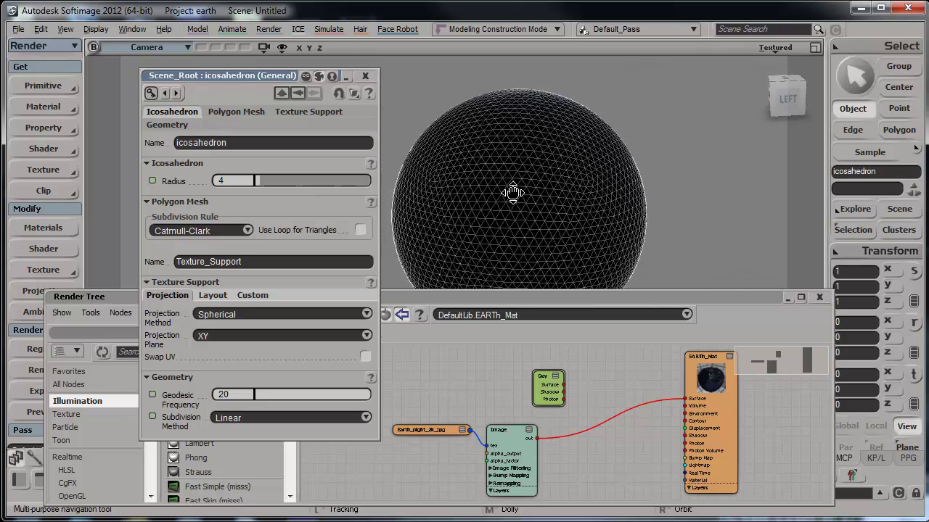
middle_drag(518, 193, 540, 235)
drag(547, 197, 516, 197)
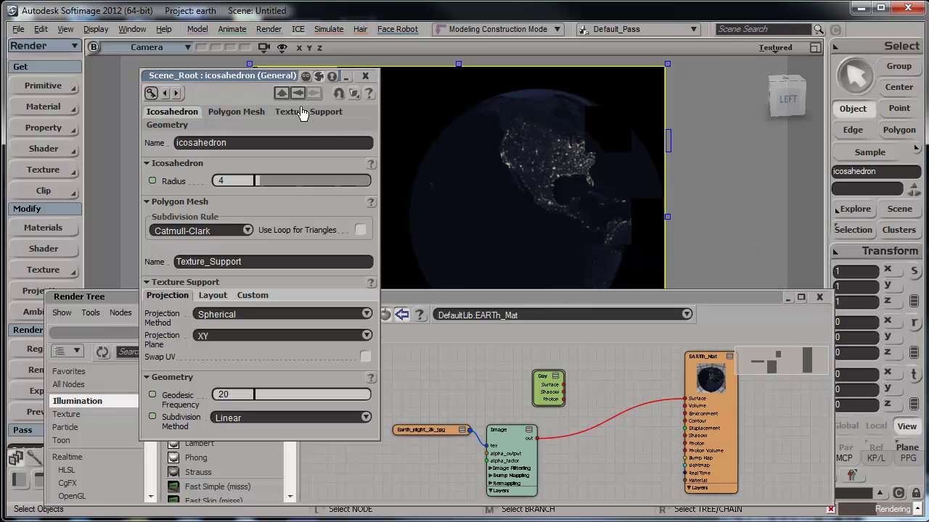
click(368, 76)
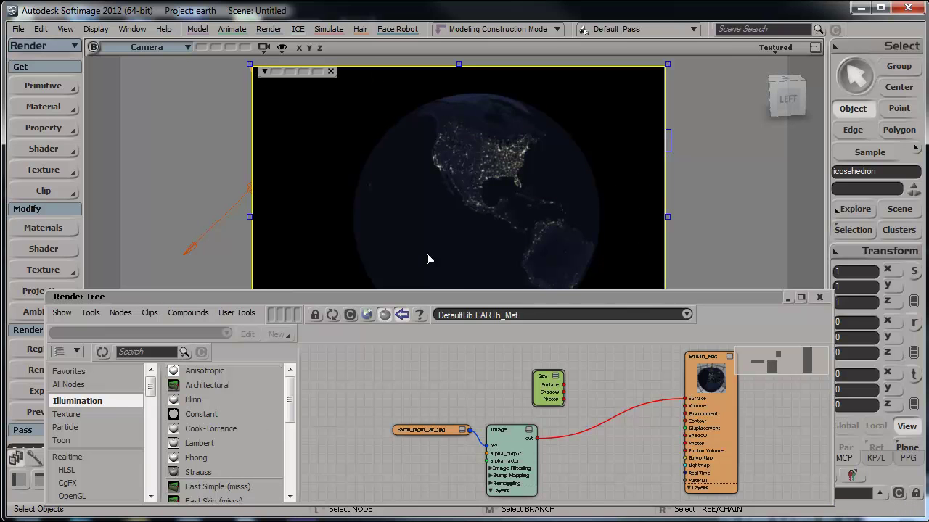
Group the night Image node and its Earth_night_2k clip into a shader compound
drag(508, 435, 579, 421)
drag(446, 429, 520, 446)
click(187, 313)
click(220, 326)
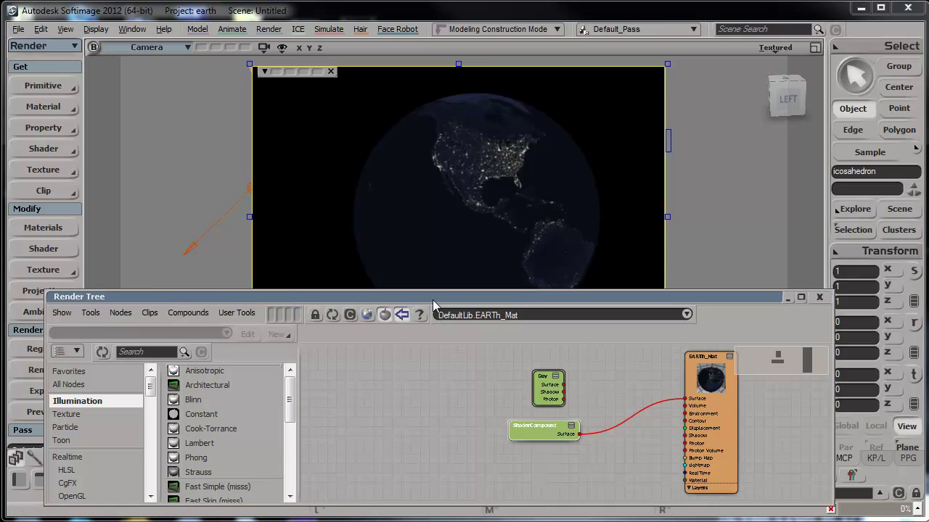
Rename the night shader compound as Night and line it up directly beneath the Day compound
double_click(542, 434)
click(286, 130)
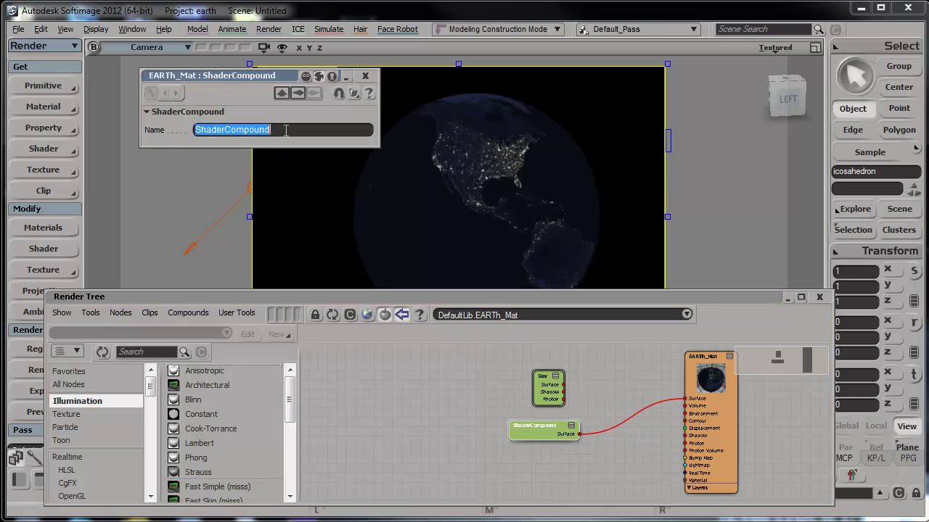
text(Ni)
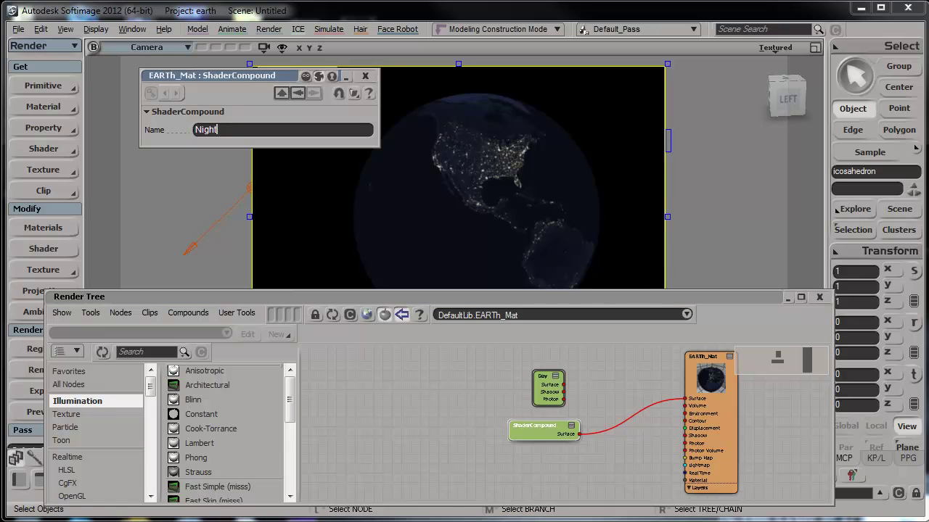
text(ght)
key(Return)
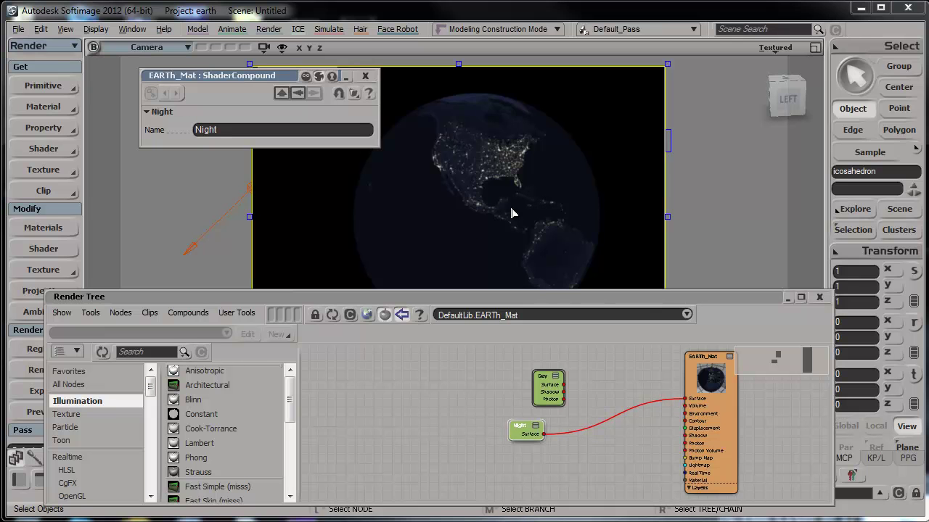
drag(550, 392, 523, 389)
drag(528, 435, 528, 430)
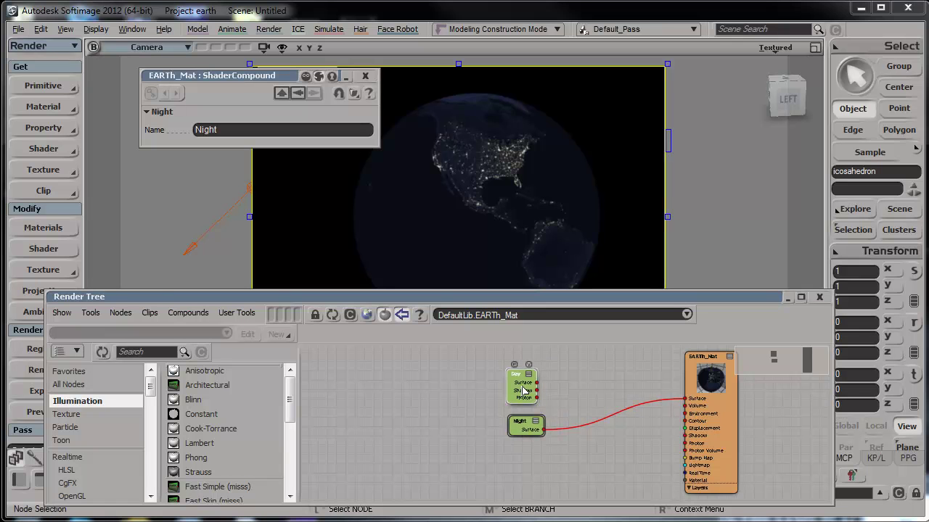
click(523, 390)
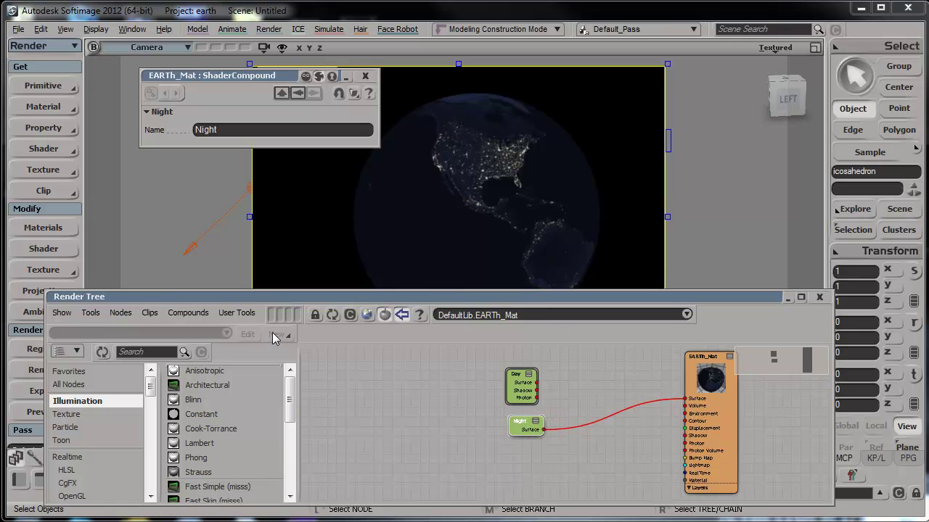
Find the Incidence node, add it to the Render Tree and connect it to EARTh_Mat's Surface input
click(161, 353)
text(inc)
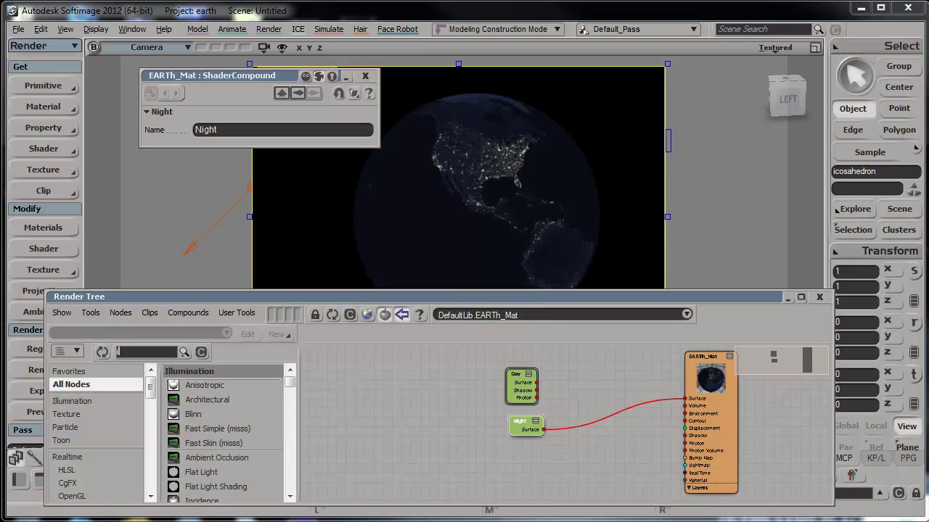
drag(210, 390, 685, 398)
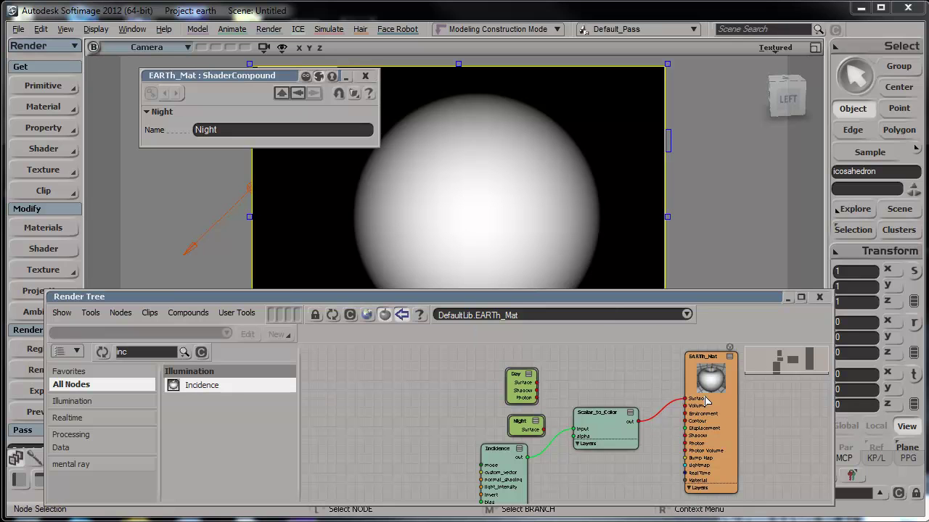
Set the Incidence node's mode to Surface / Lights and check the shading on the globe's lit side
double_click(490, 472)
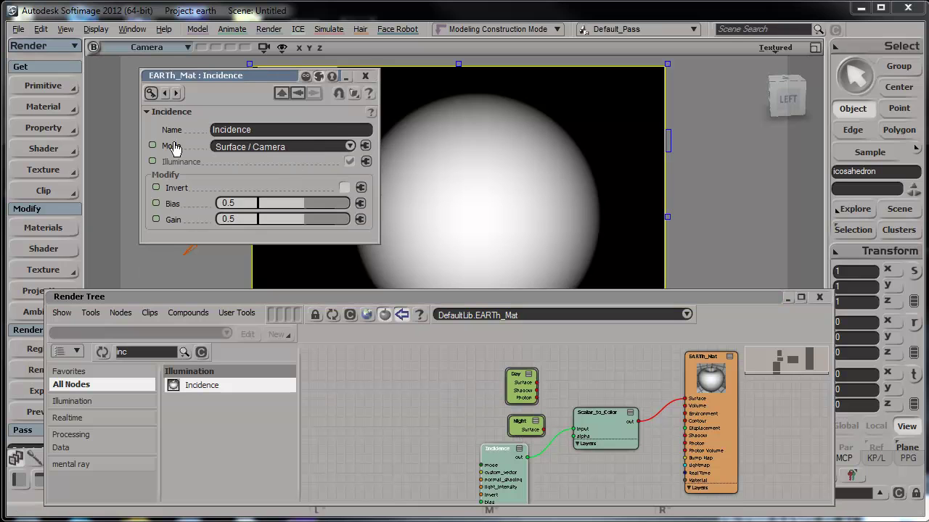
click(267, 147)
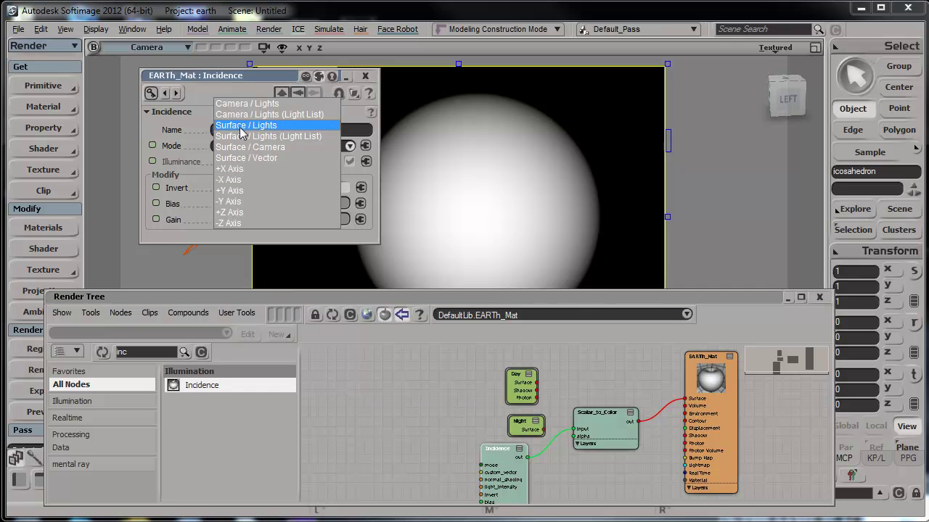
click(257, 125)
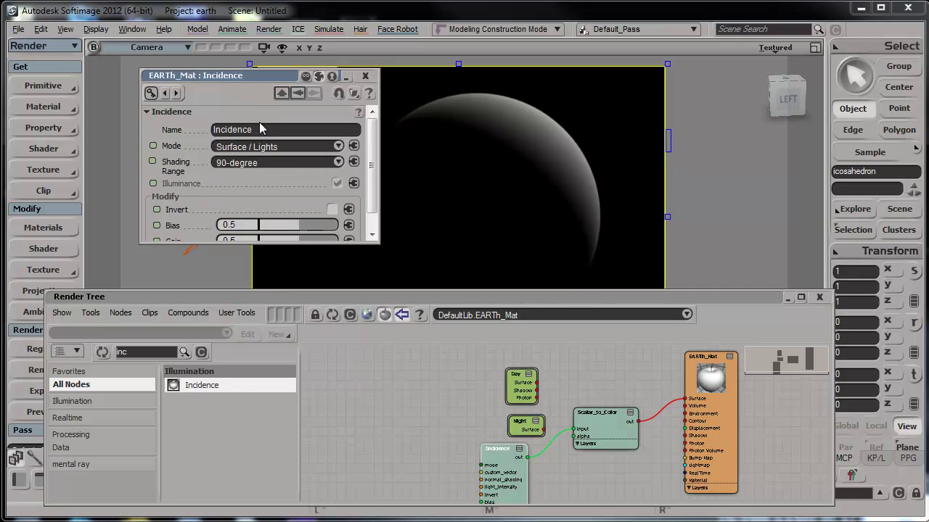
key(s)
right_drag(516, 182, 493, 194)
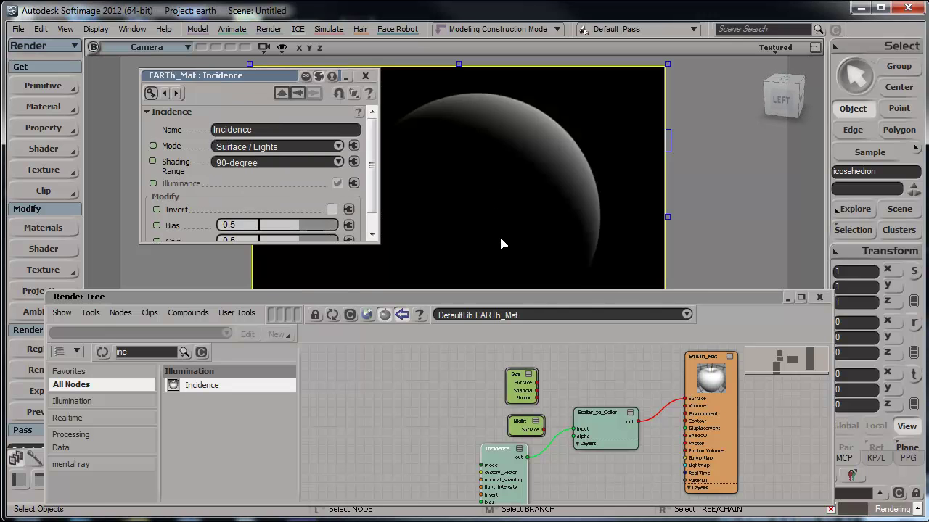
right_drag(501, 237, 483, 244)
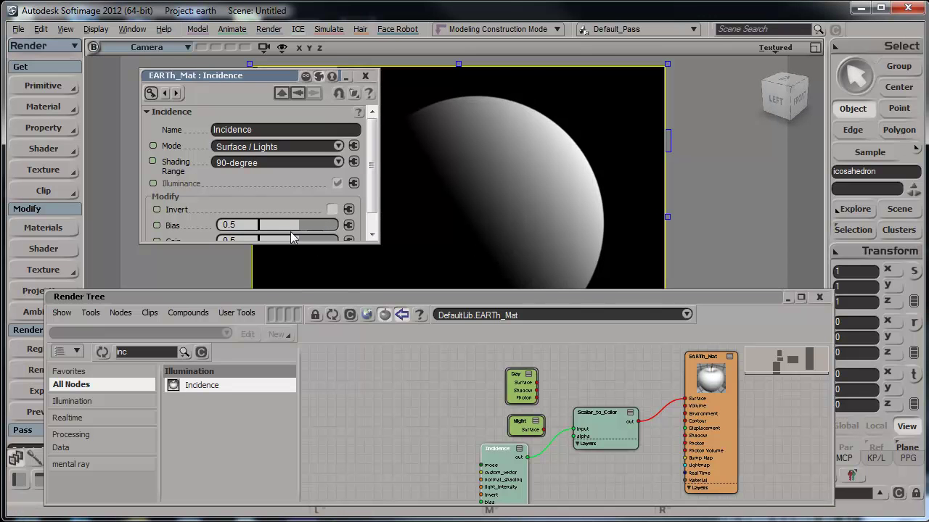
Set the Incidence node's bias to 0.704 and gain to about 0.315, and close the render region
drag(295, 222, 282, 224)
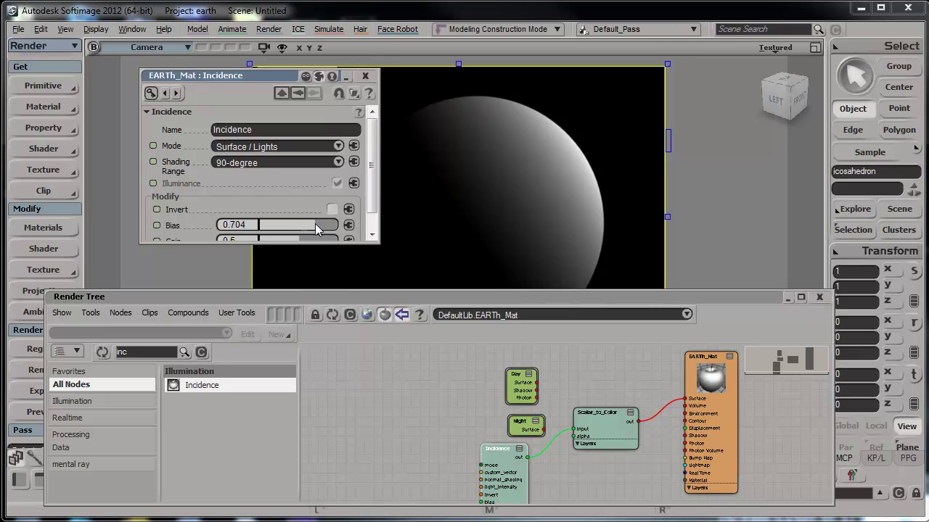
drag(300, 240, 280, 237)
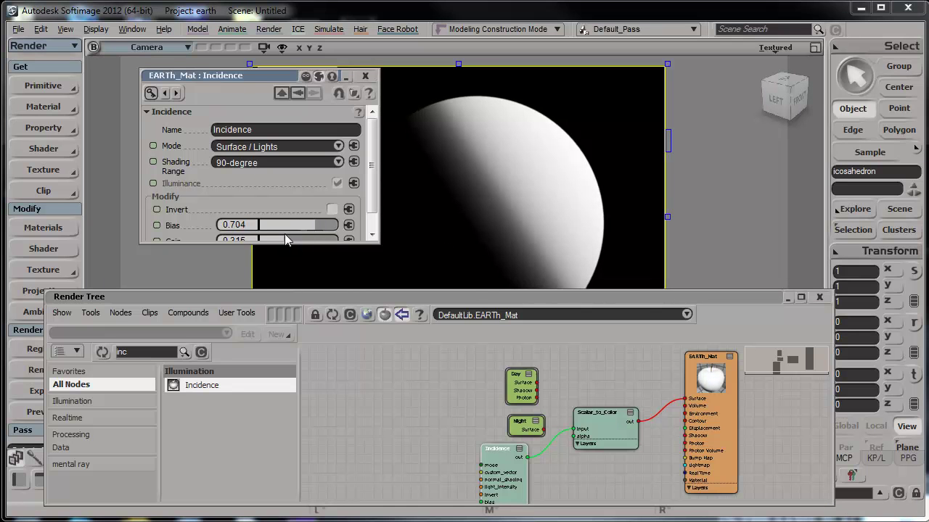
click(365, 76)
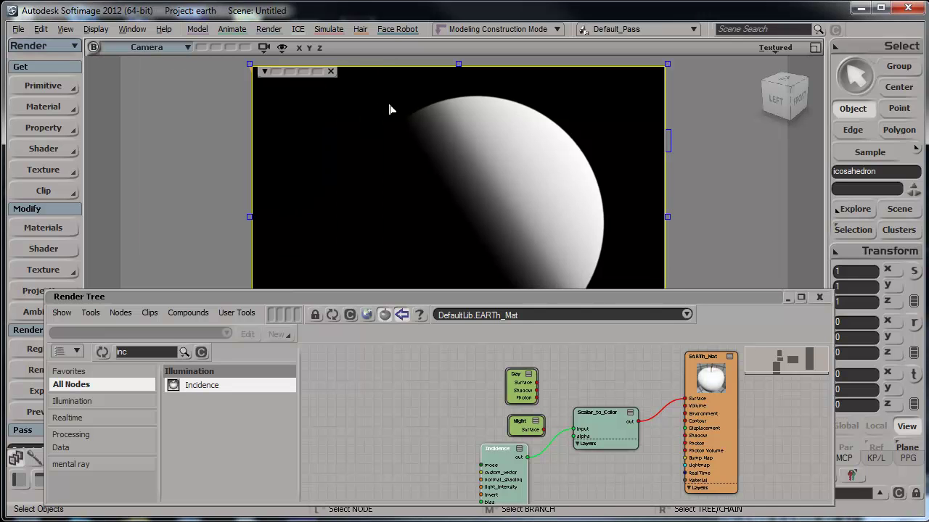
click(332, 72)
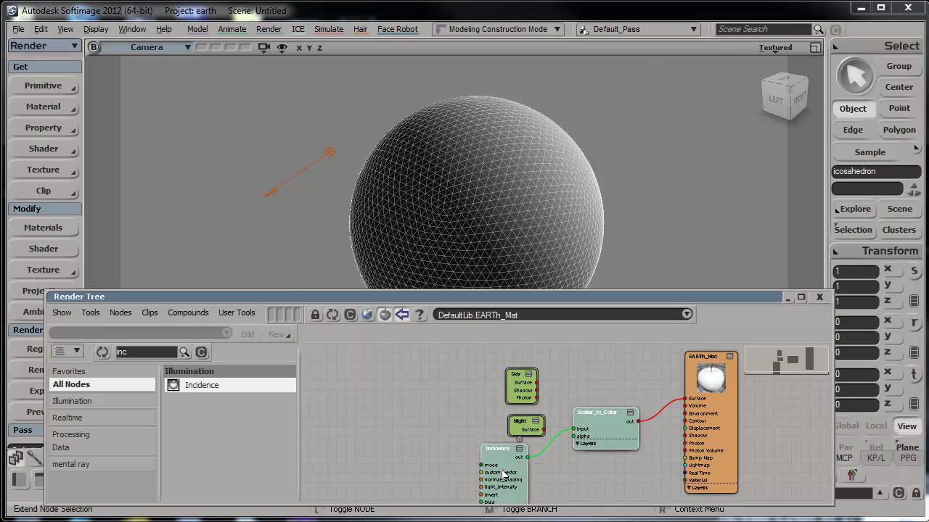
Group the Incidence and Scalar_to_Color nodes into a shader compound and name it Weight
click(188, 313)
click(226, 326)
double_click(561, 439)
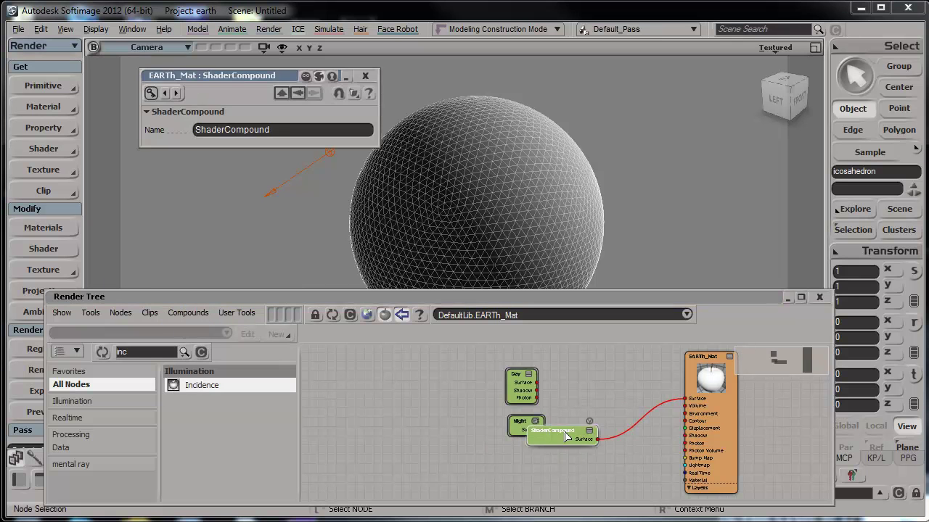
text(Weight)
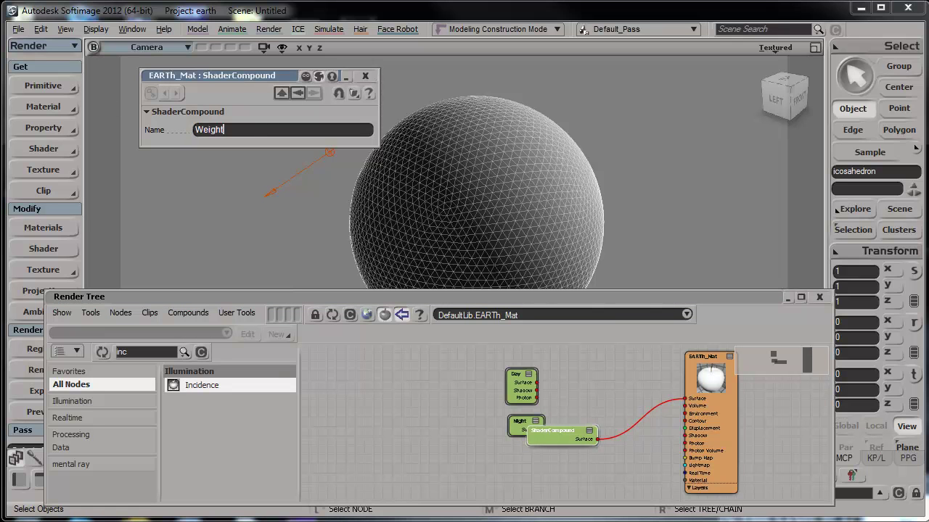
key(Return)
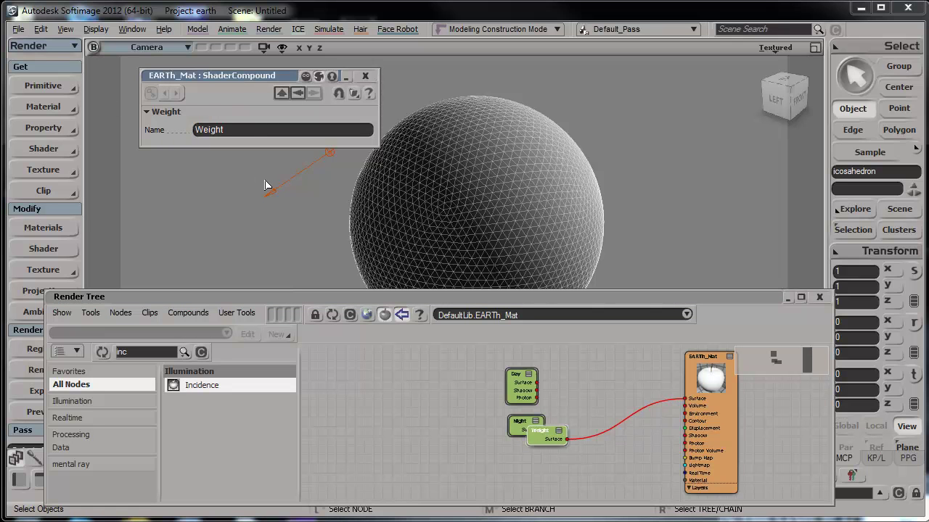
Place the Weight compound beneath Night, close its properties and line up the Day, Night and Weight compounds in a column
drag(537, 446, 517, 460)
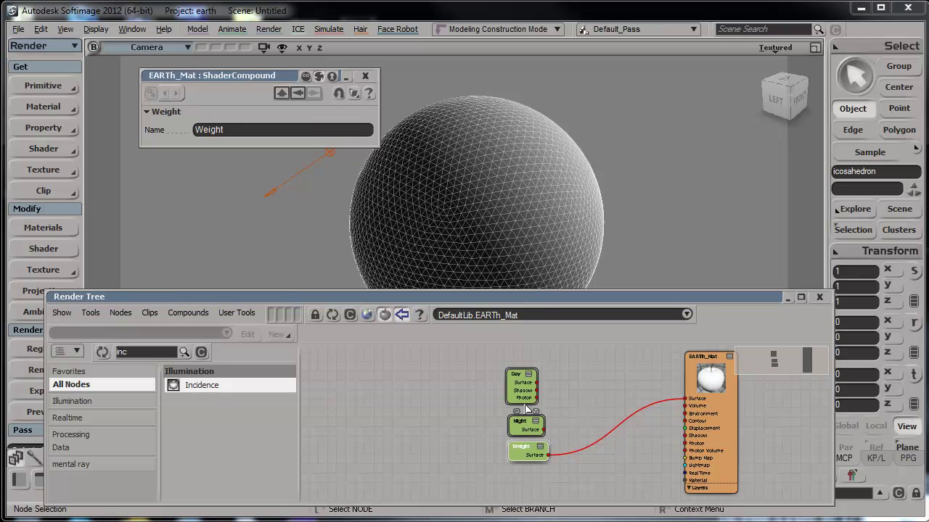
click(365, 75)
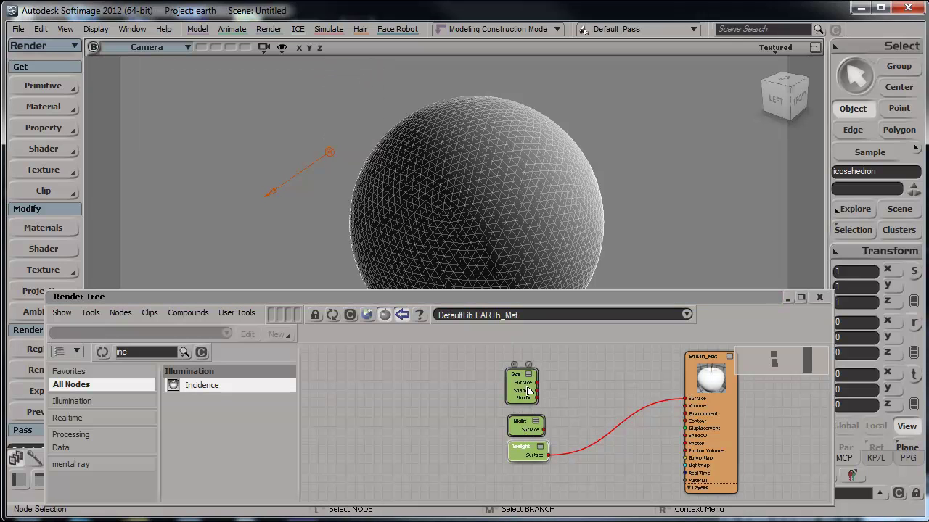
drag(523, 379, 540, 377)
drag(526, 425, 540, 421)
drag(530, 457, 541, 457)
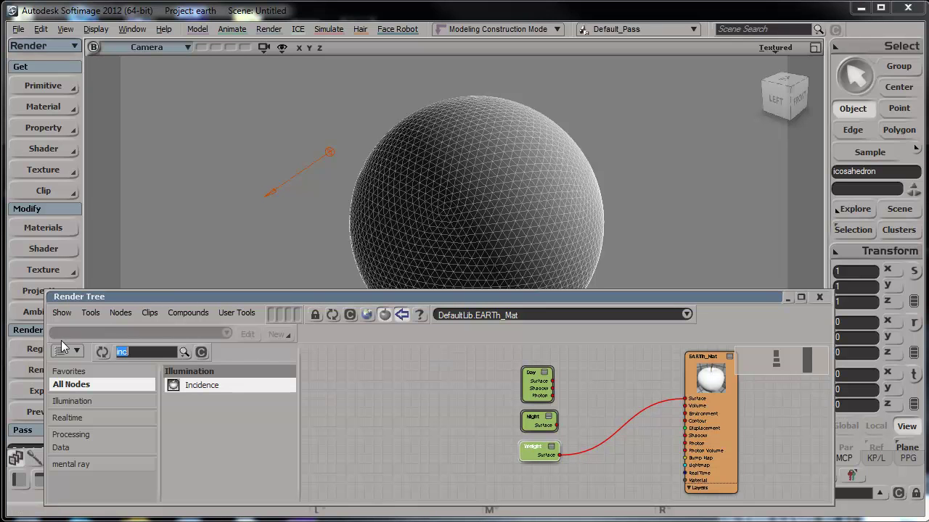
Find the Mix 2 Colors node, add it to the Render Tree and connect its output to EARTh_Mat's Surface input
text(mix)
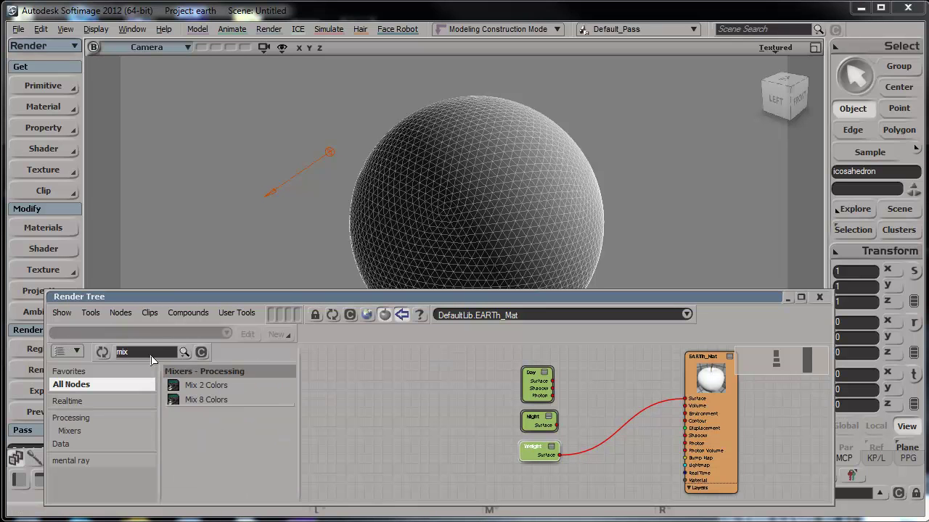
drag(195, 390, 592, 355)
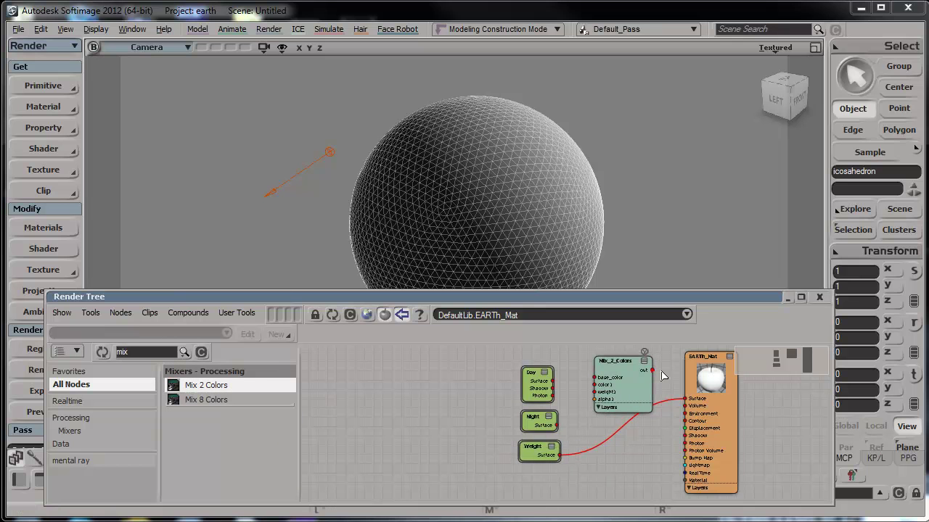
drag(697, 404, 695, 401)
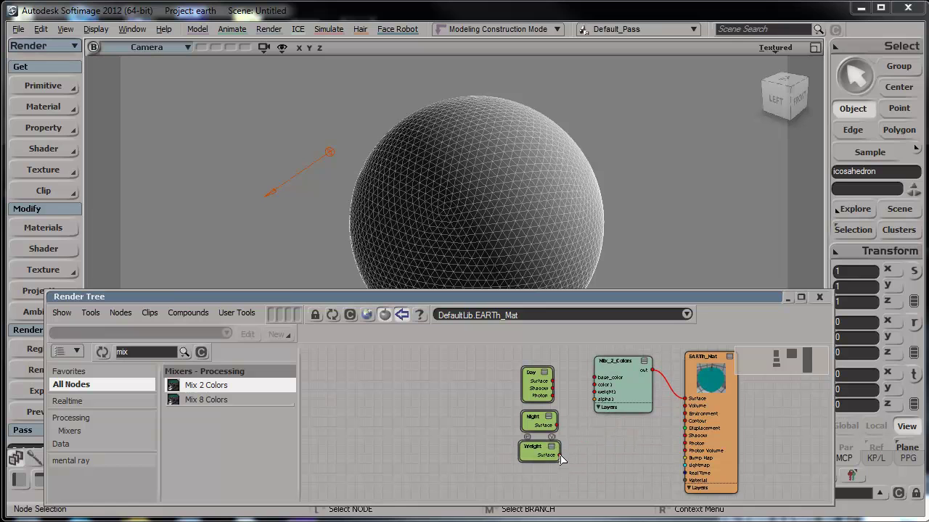
Connect the Weight compound to the mix node's weight1 input and space out the mix, Night and Day nodes
drag(560, 455, 615, 441)
drag(578, 414, 628, 415)
drag(546, 431, 531, 431)
drag(538, 378, 525, 378)
Render a region around the globe to preview the mix mask, and open Mix_2_Colors' properties clear of the globe
drag(687, 65, 233, 293)
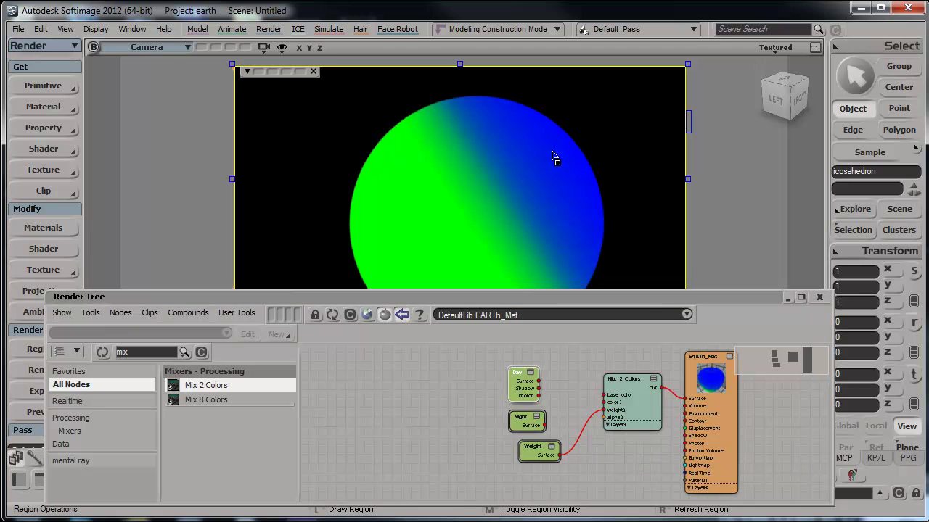
key(s)
right_drag(524, 191, 555, 183)
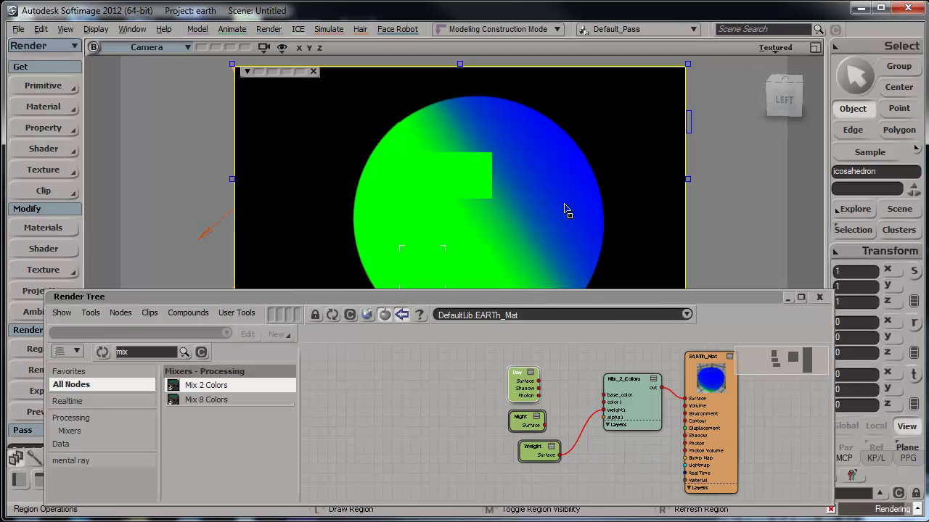
double_click(631, 404)
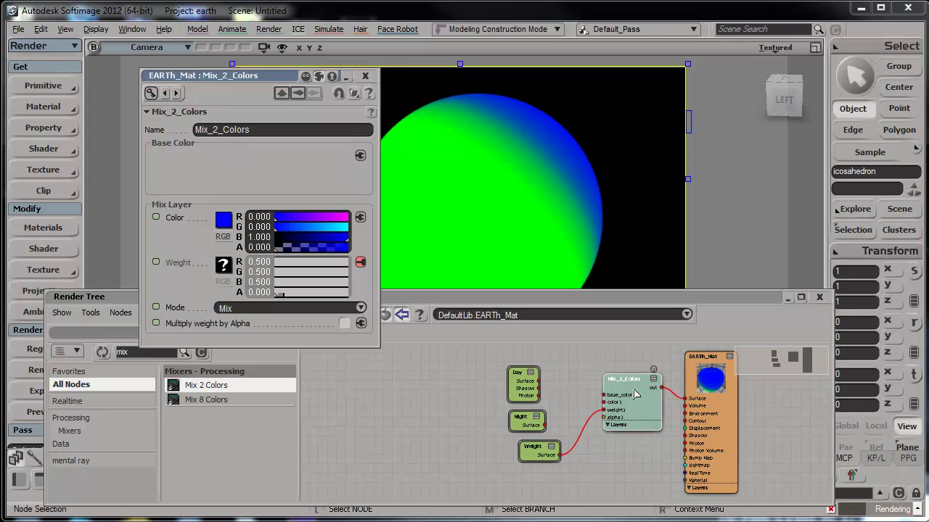
drag(267, 79, 188, 86)
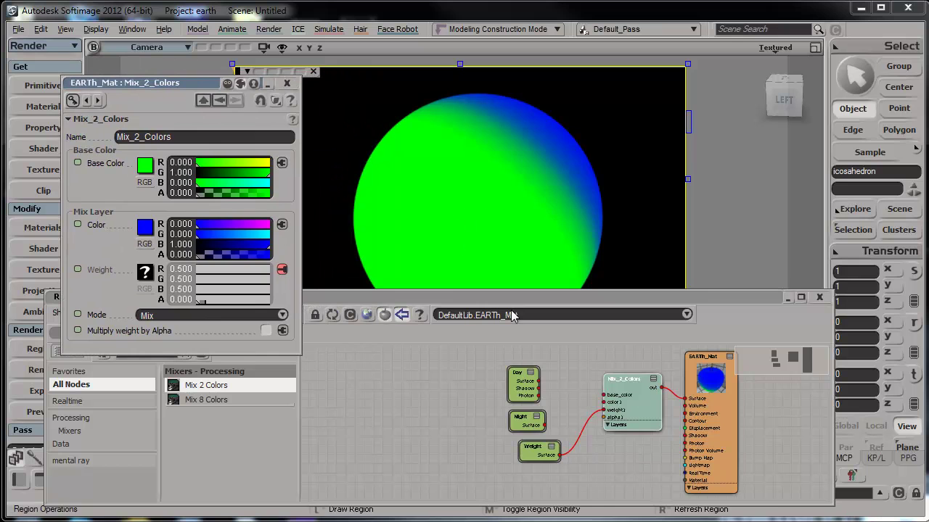
Connect Night's Surface output to the mix node's base_color and Day's to color1, and check the day-night blend around the globe
drag(536, 428, 609, 396)
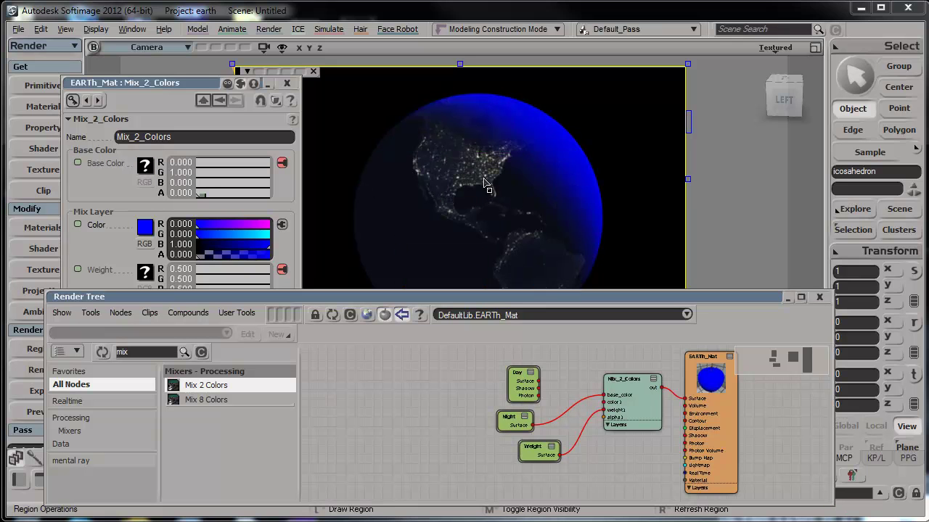
mouse_move(524, 381)
mouse_down()
mouse_move(524, 363)
mouse_move(527, 372)
mouse_up()
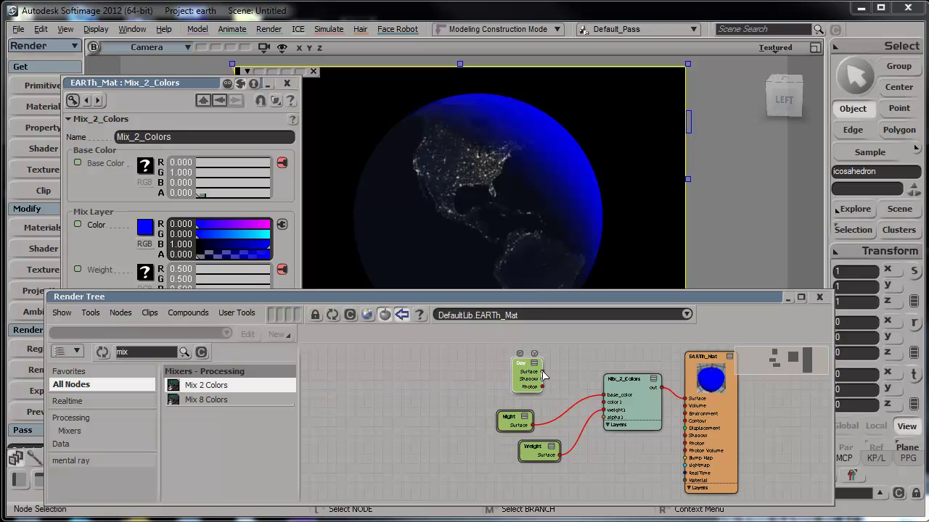
drag(541, 371, 590, 362)
drag(569, 413, 615, 410)
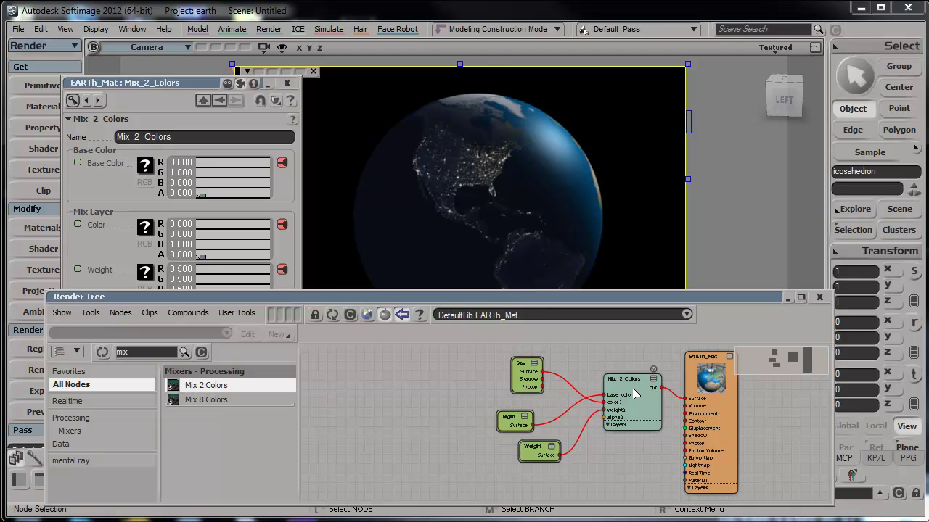
key(s)
right_drag(560, 199, 489, 194)
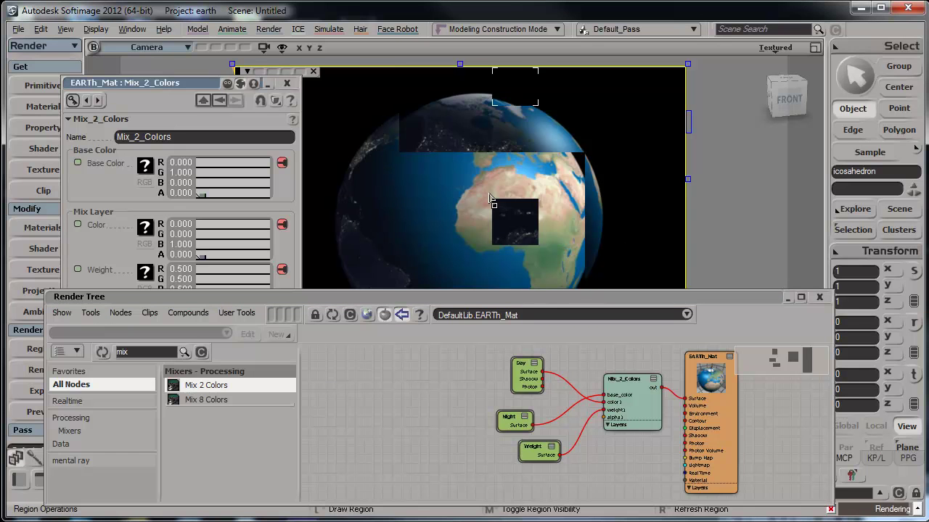
middle_drag(498, 155, 519, 245)
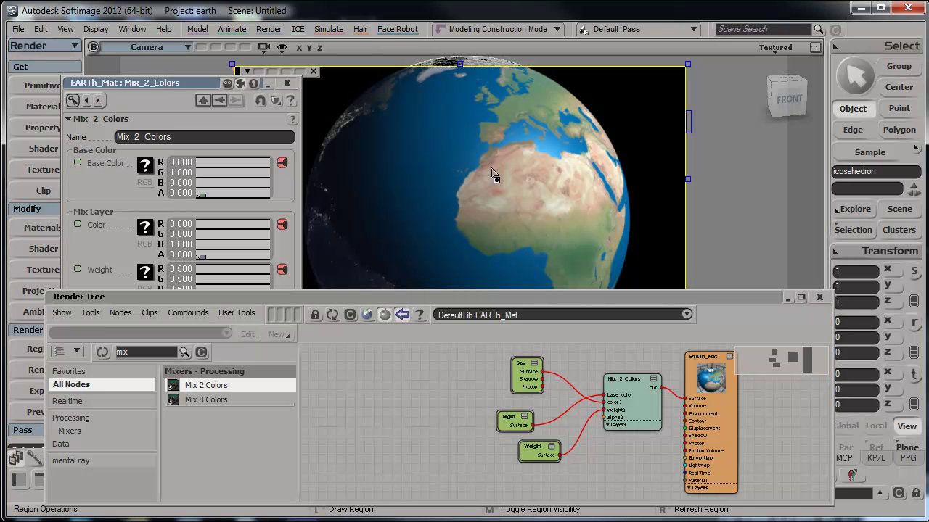
key(s)
right_drag(576, 211, 532, 239)
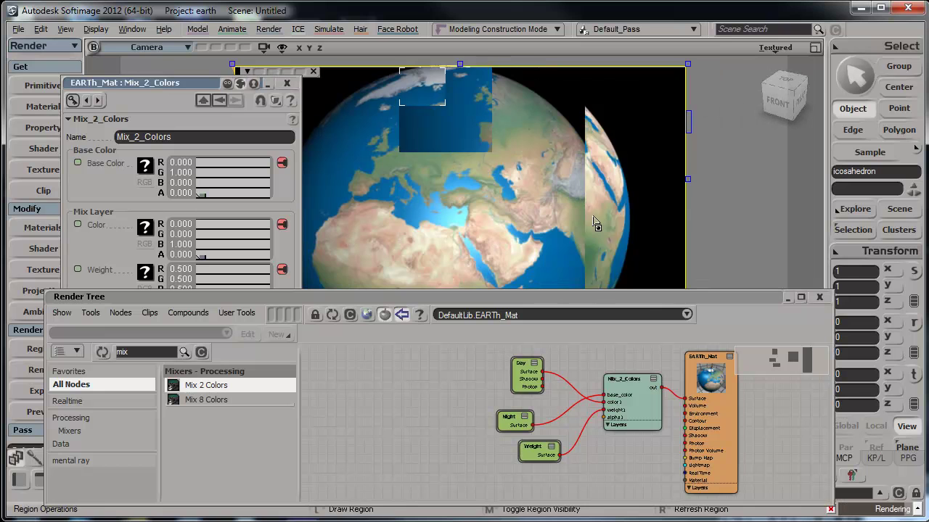
right_drag(494, 180, 520, 145)
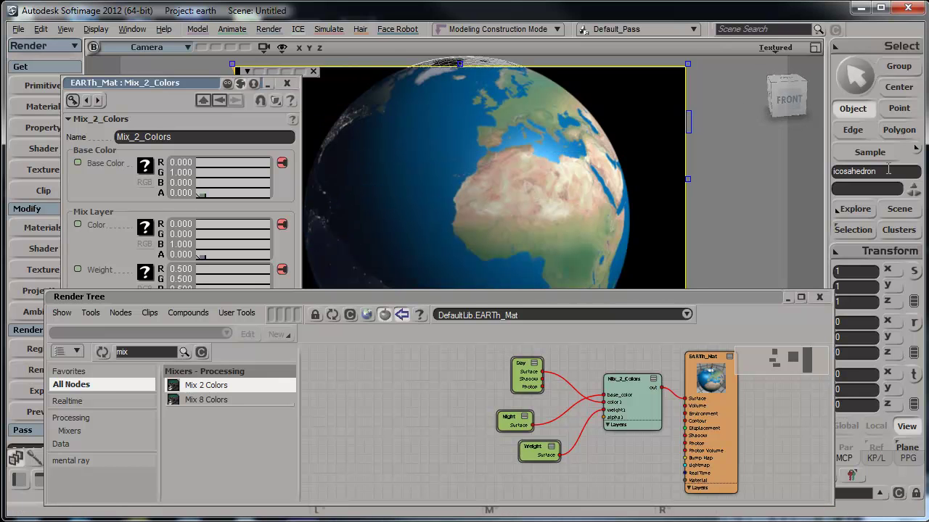
Import Bump_2k.tif from the Pictures folder into the Render Tree and arrange it beneath the Weight compound, making room beside it
key(alt+Tab)
drag(785, 30, 678, 24)
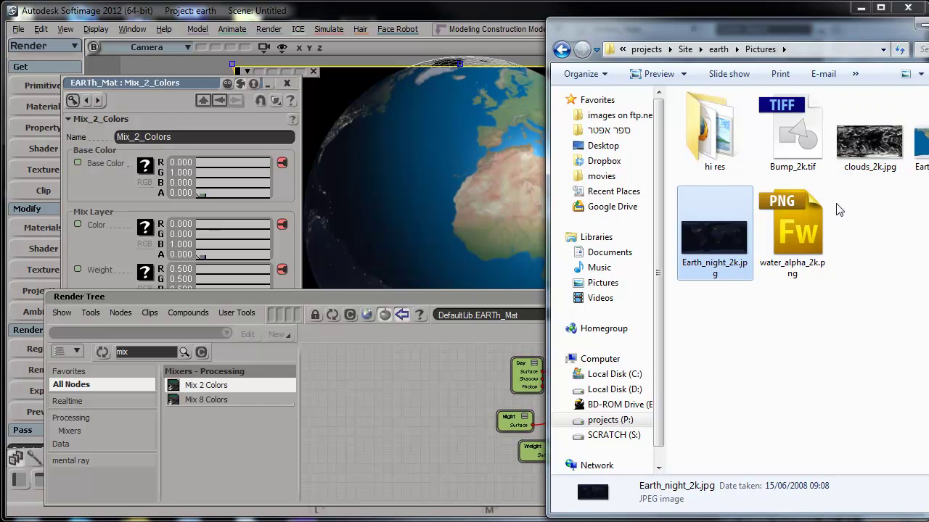
drag(789, 142, 384, 476)
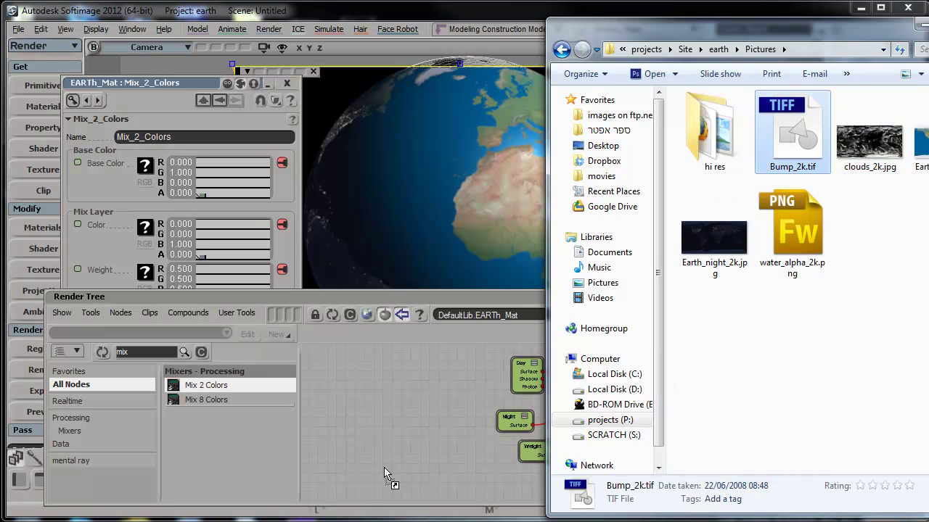
drag(818, 31, 928, 40)
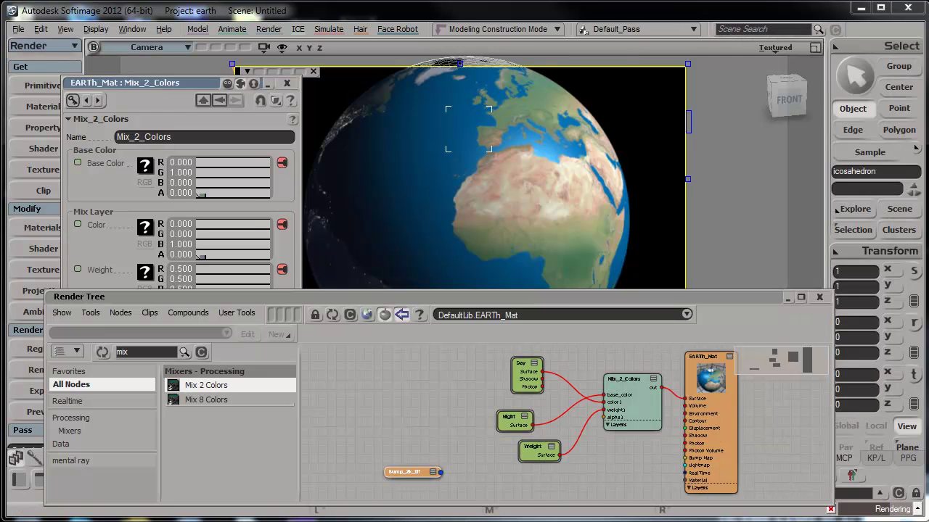
drag(412, 472, 536, 477)
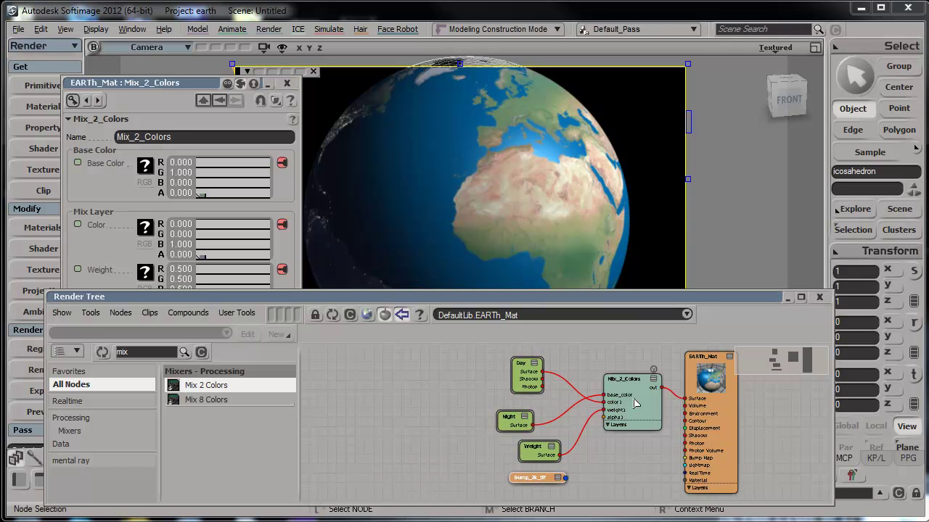
drag(650, 375, 648, 361)
drag(537, 447, 521, 439)
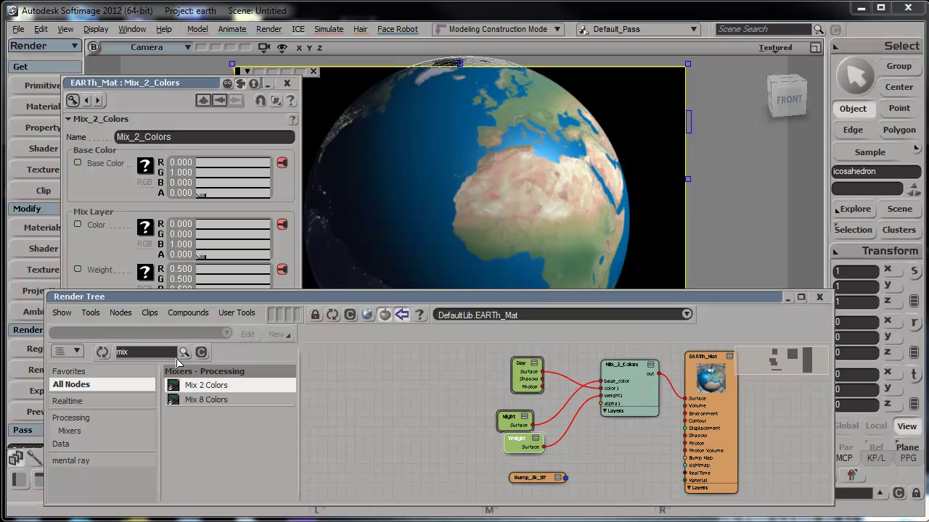
Add a Bump Generator node, connect it to EARTh_Mat's Bump Map input and feed Bump_2k_tif into its input
text(bump)
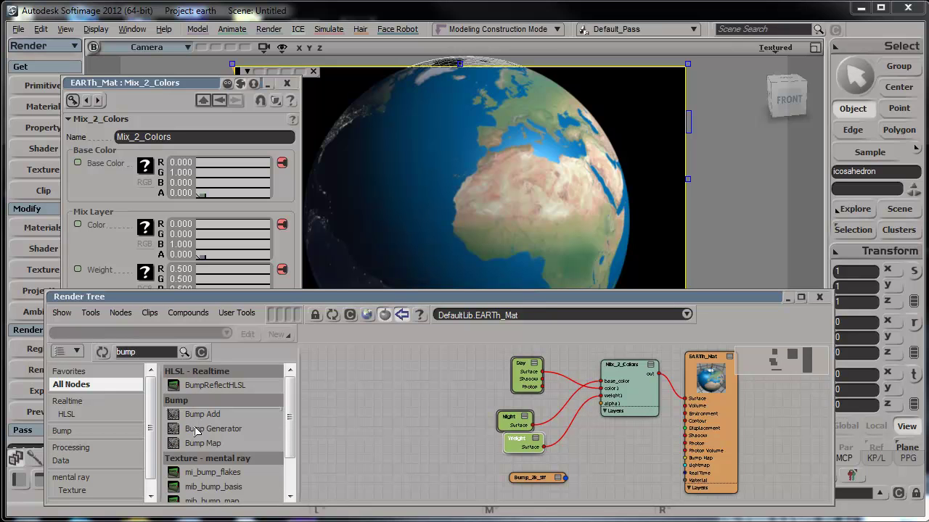
drag(194, 430, 595, 444)
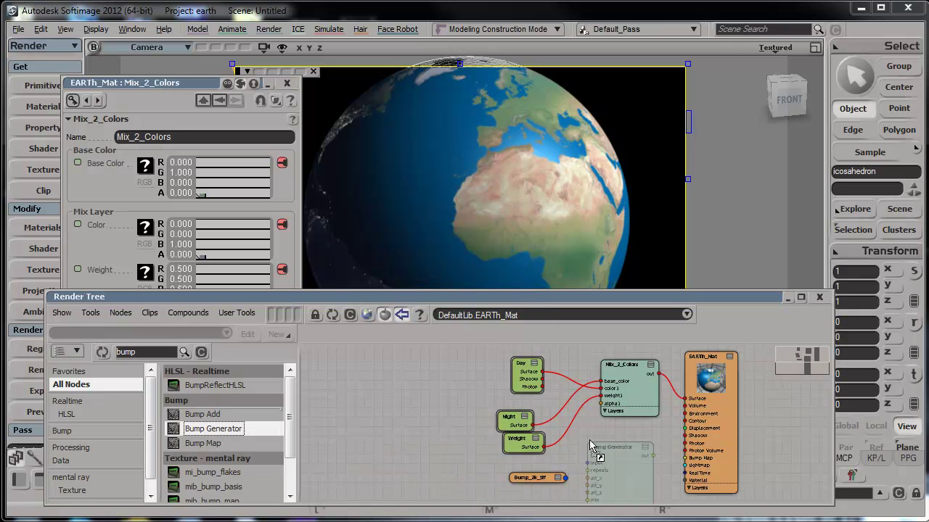
drag(662, 453, 698, 451)
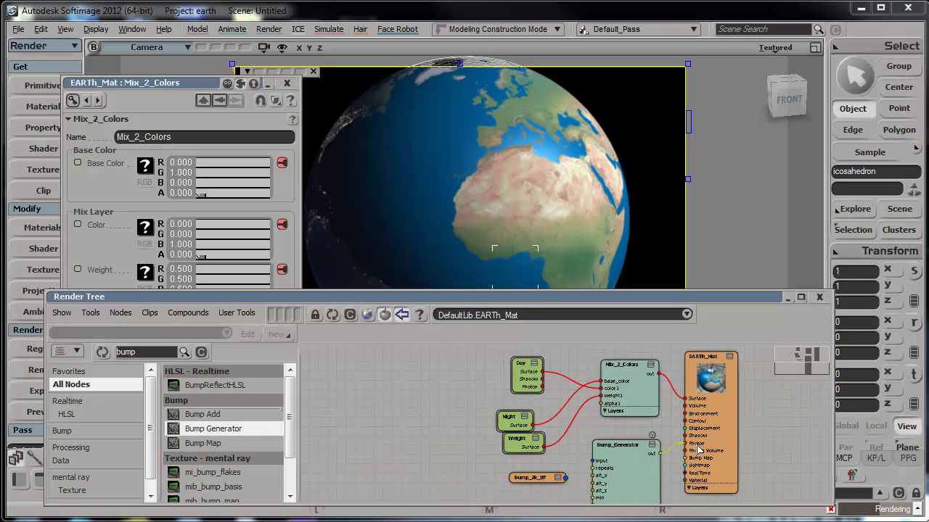
mouse_move(546, 480)
mouse_down()
mouse_move(516, 482)
mouse_move(593, 461)
mouse_up()
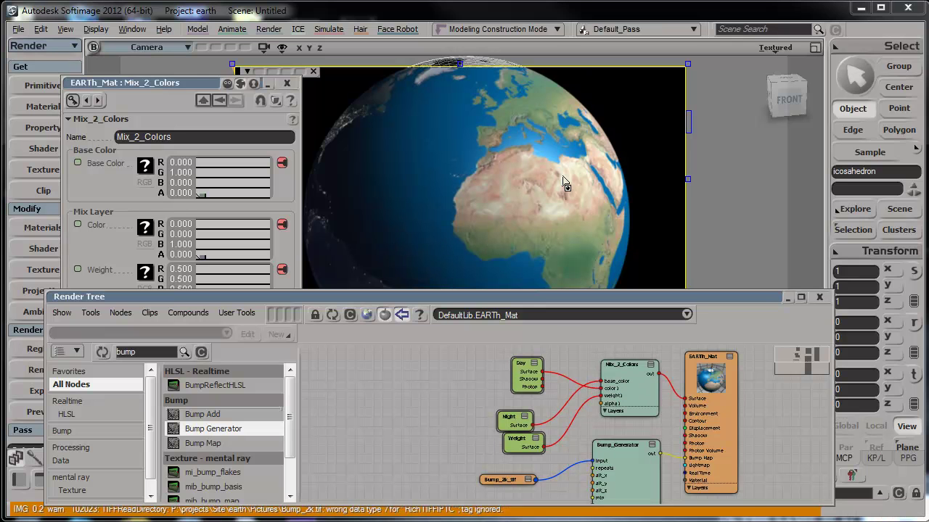
Check the bump on the rendered globe and set the Bump Generator's factor to -5
key(s)
middle_drag(526, 136, 530, 175)
right_drag(543, 175, 557, 176)
key(q)
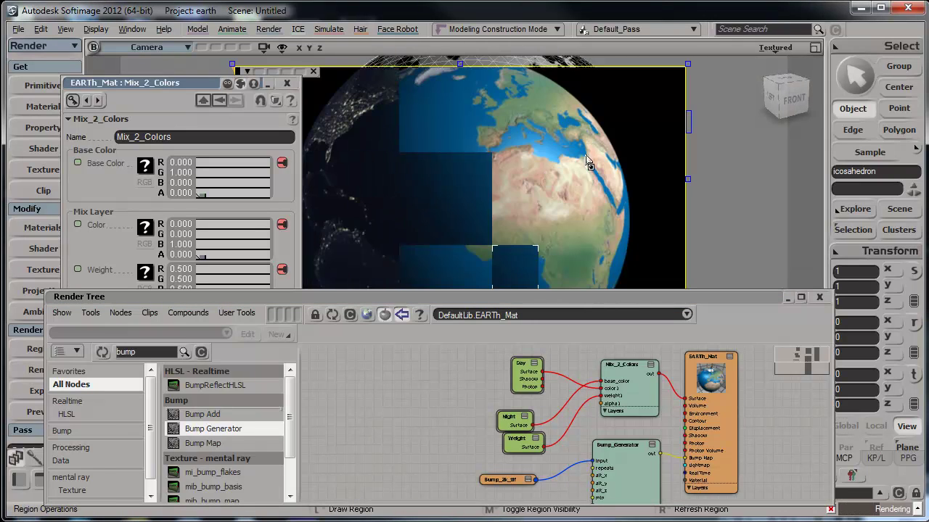
double_click(643, 461)
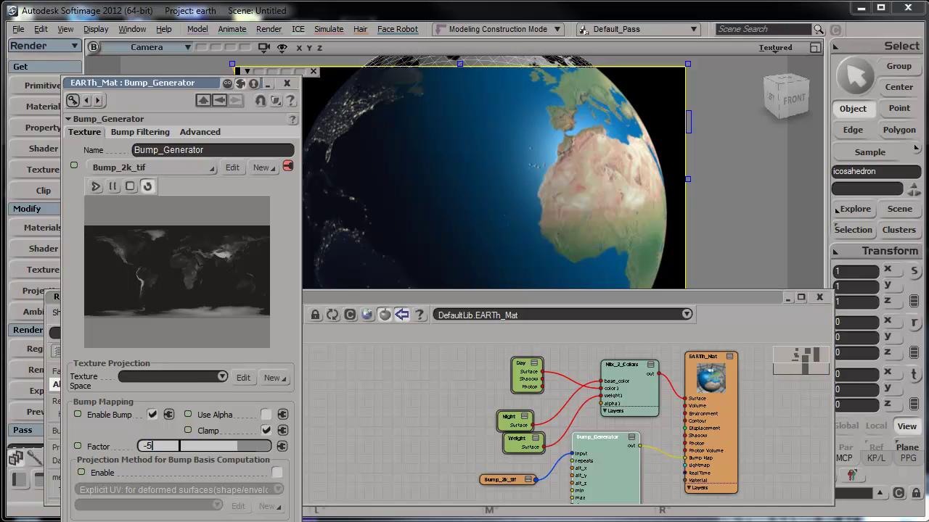
key(Return)
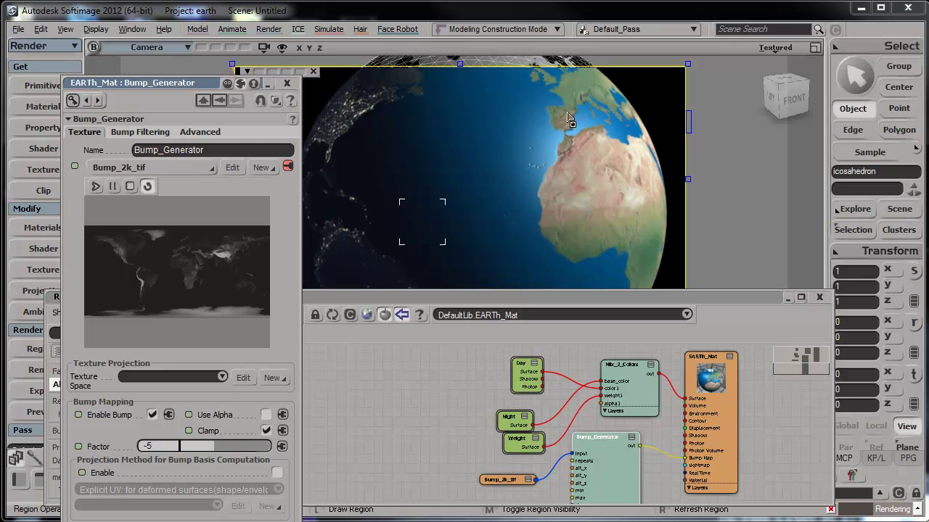
Turn the rendered globe to Asia to judge the relief and set the Bump Generator's factor to -3
key(s)
right_drag(576, 178, 442, 169)
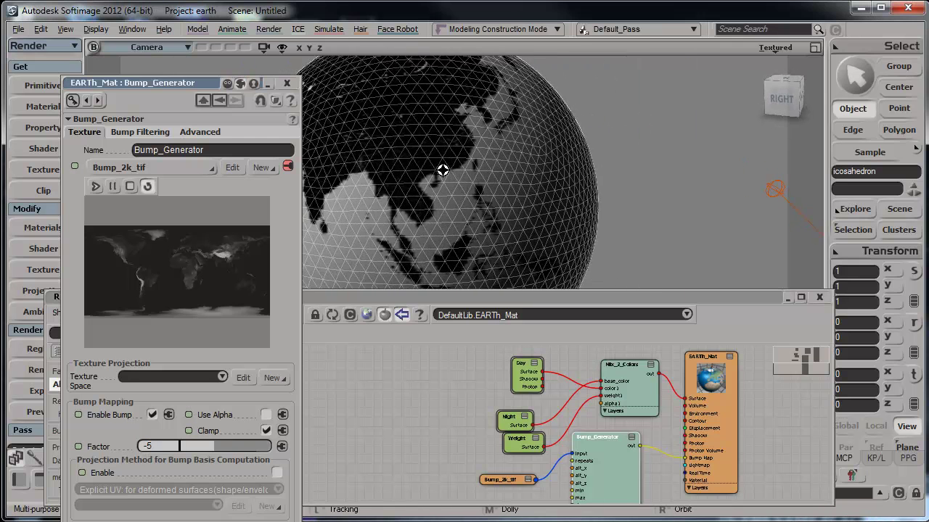
key(q)
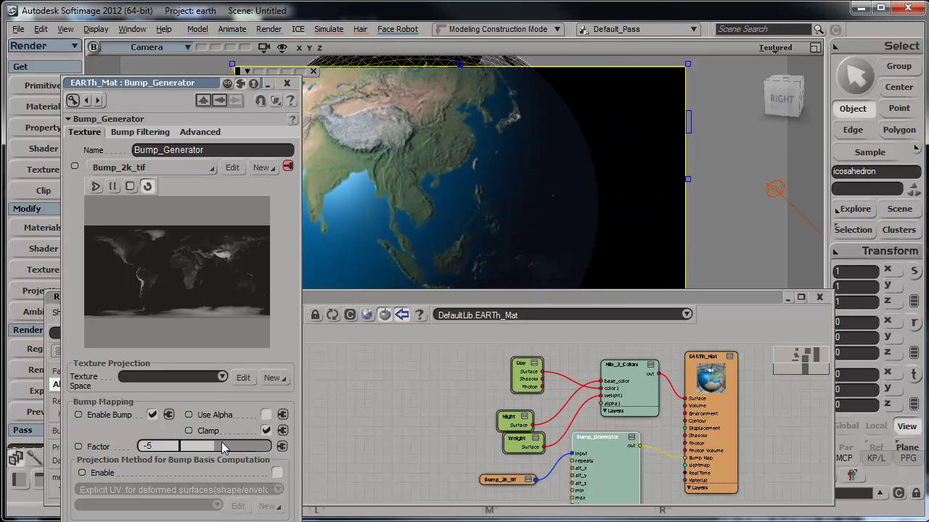
click(178, 447)
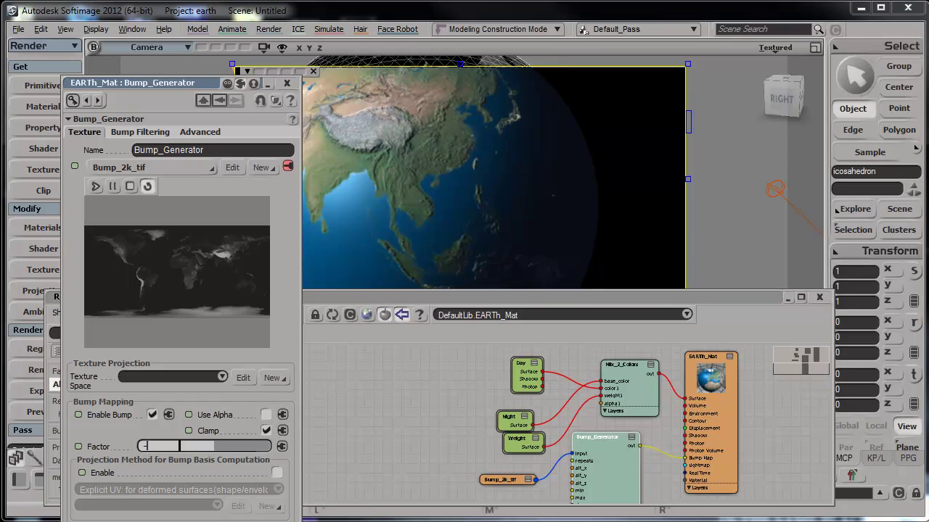
text(-3)
key(Return)
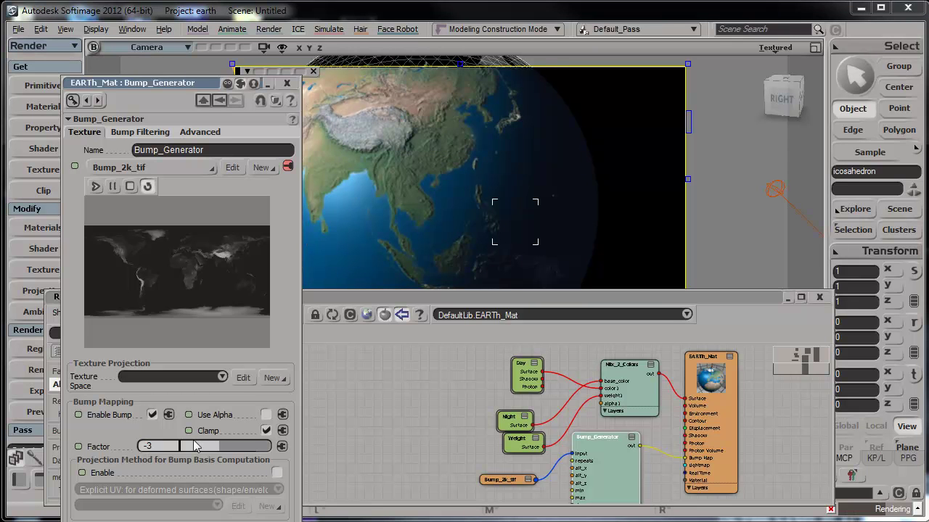
Inspect the relief on other sides of the rendered globe, then hide the render region and close the Bump Generator's properties
key(q)
key(s)
right_drag(419, 172, 531, 167)
key(s)
right_drag(475, 180, 503, 173)
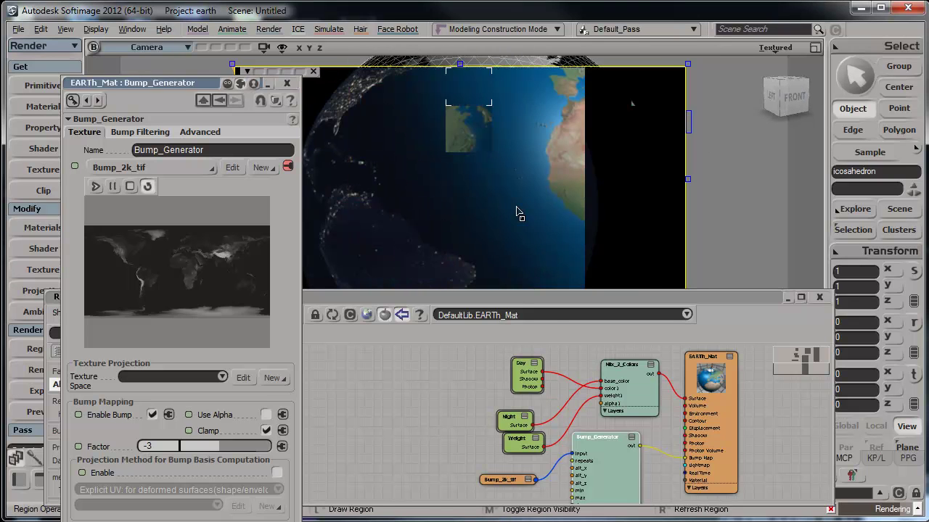
middle_click(451, 120)
key(s)
middle_drag(687, 151, 666, 74)
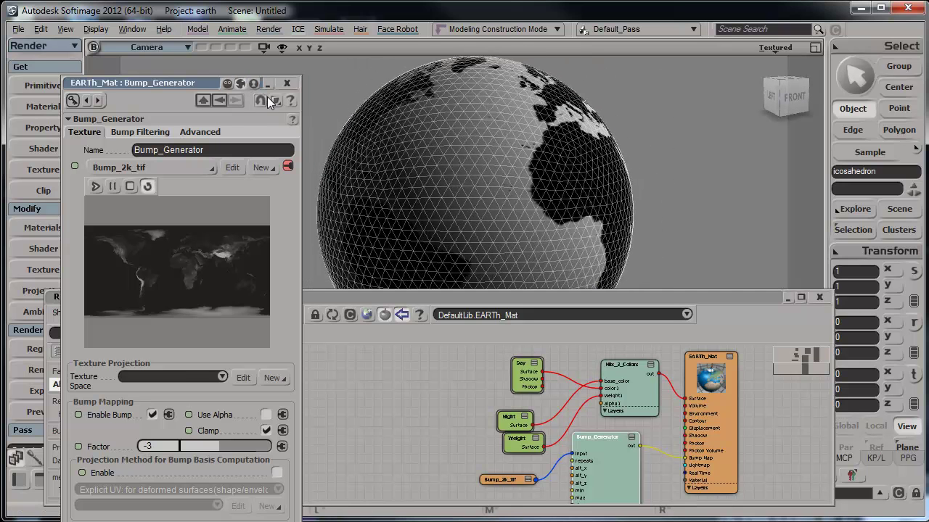
click(287, 82)
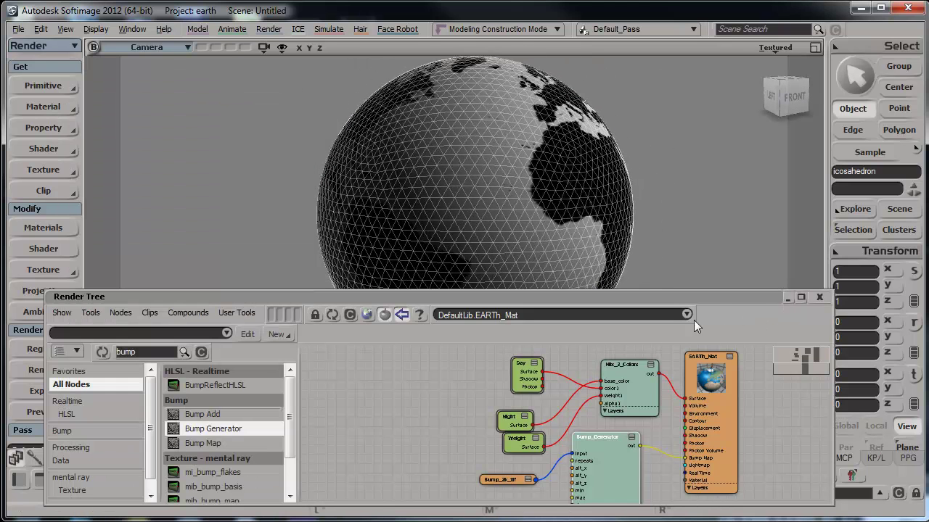
Set EARTh_Mat's OpenGL texture selection mode to Track shader with the Earth_color shader
double_click(707, 396)
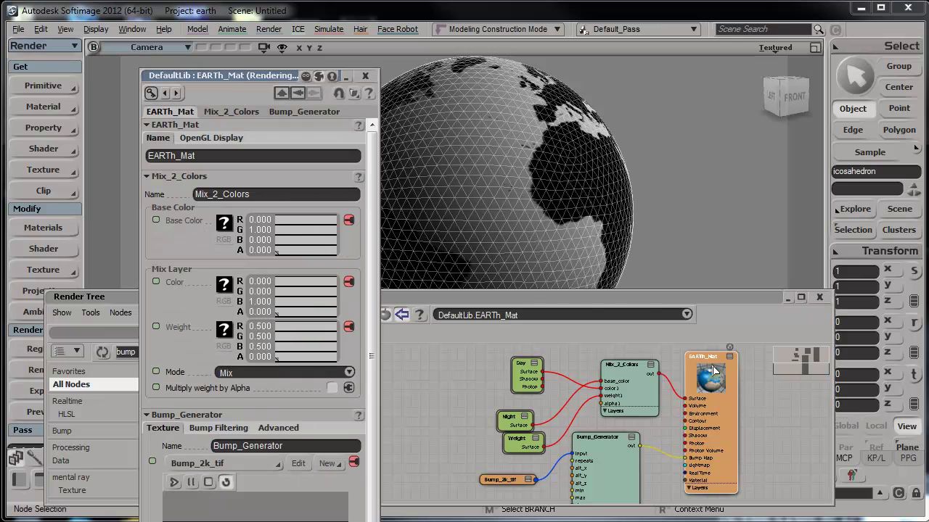
click(209, 138)
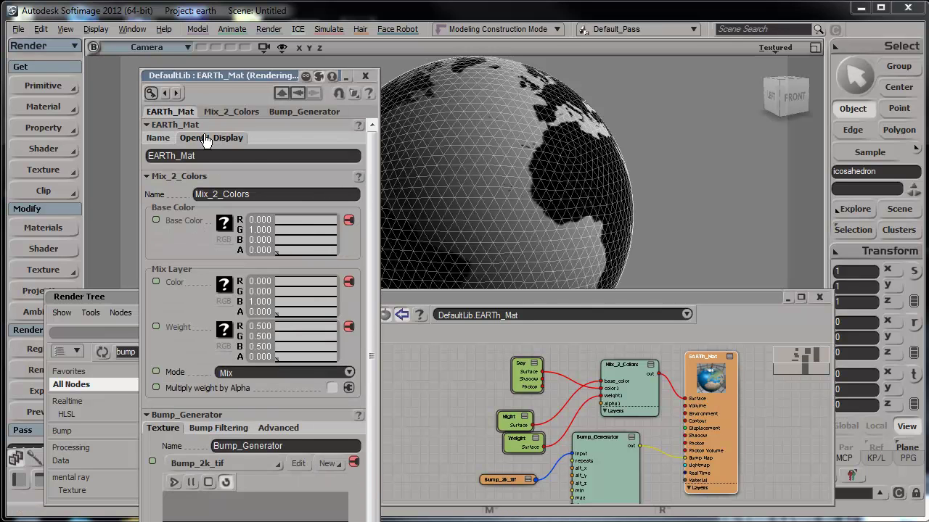
click(246, 166)
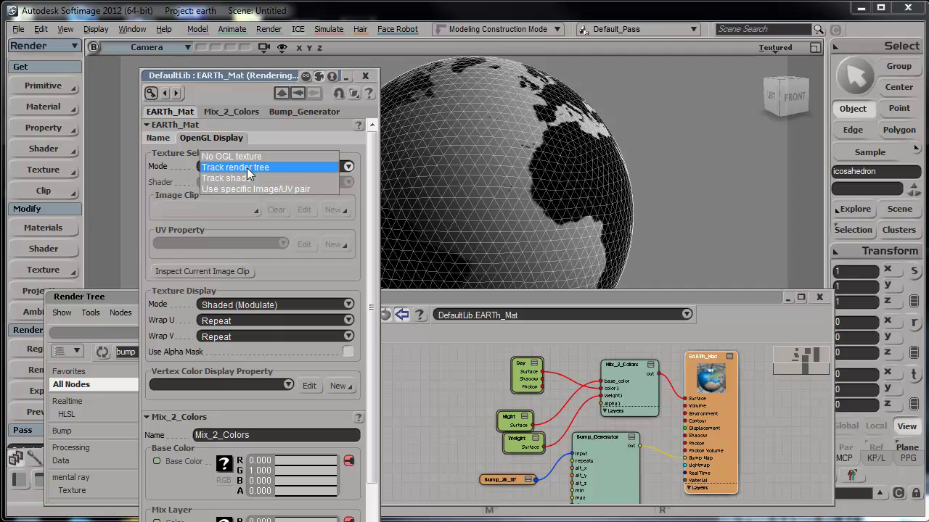
click(240, 178)
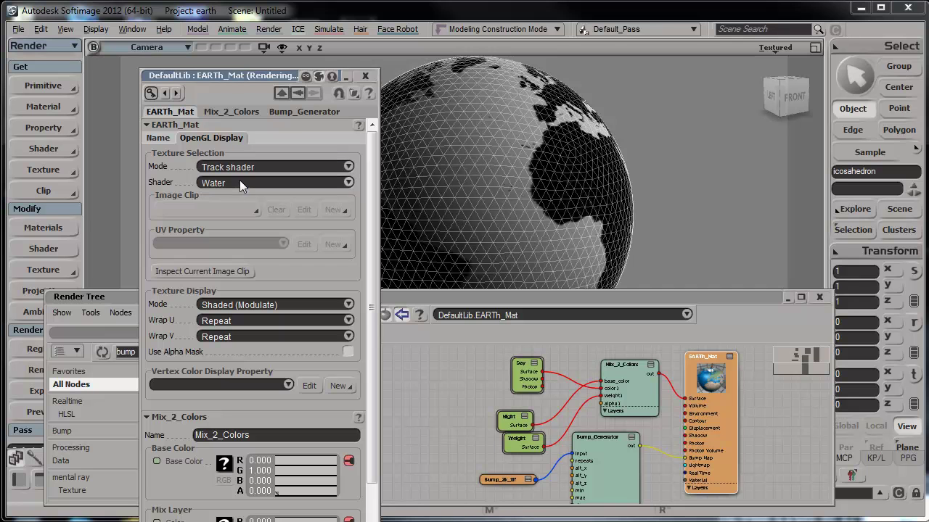
click(249, 182)
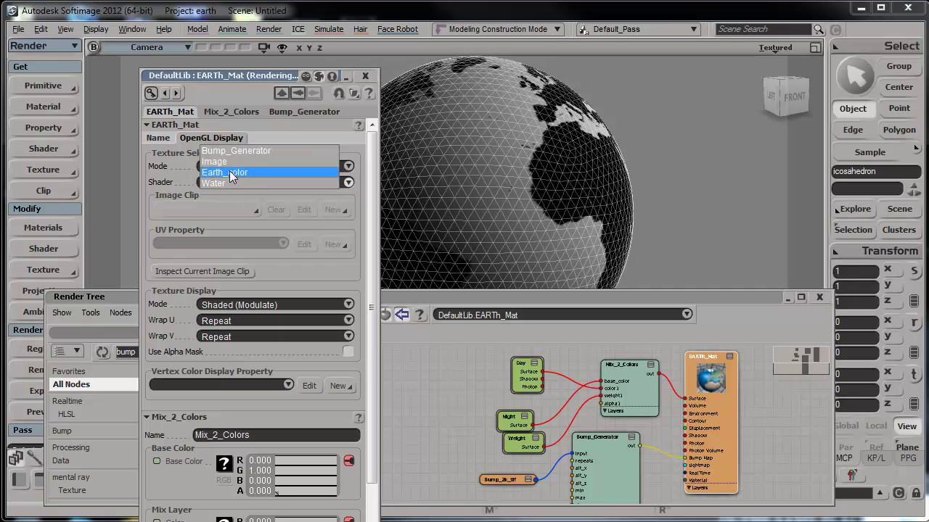
click(218, 174)
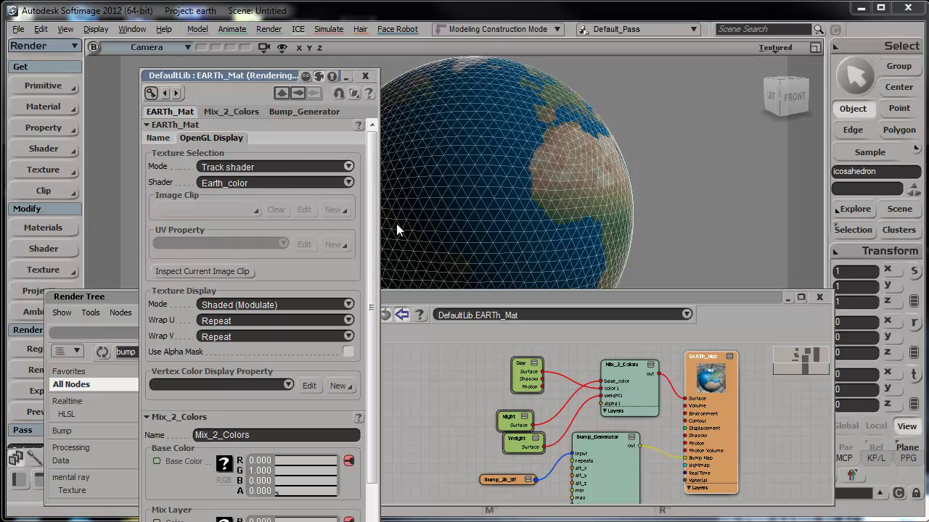
click(366, 76)
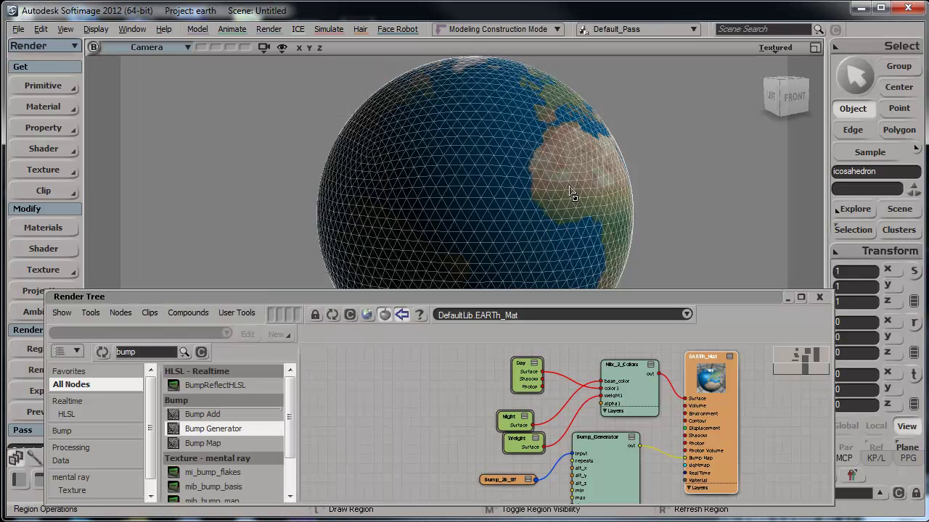
Close the Render Tree and fit the render region around the whole globe to preview the finished material
drag(688, 64, 208, 287)
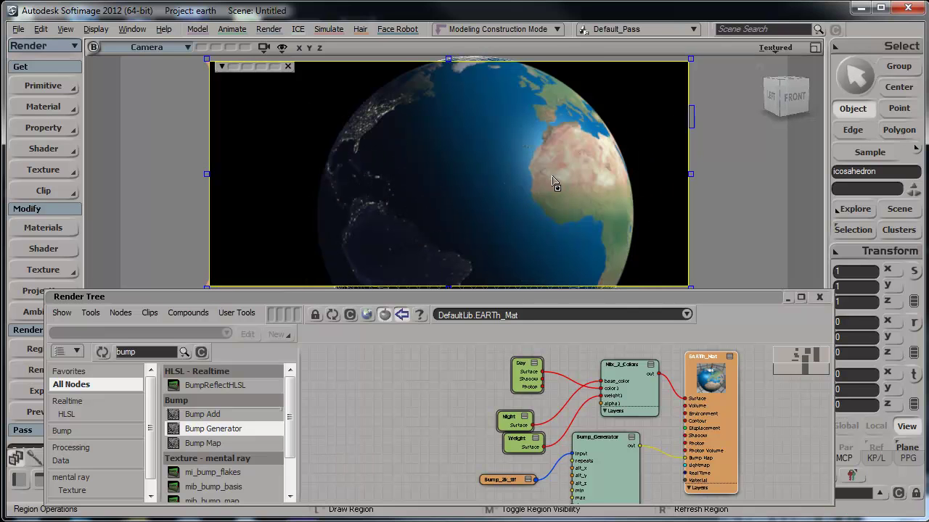
click(821, 298)
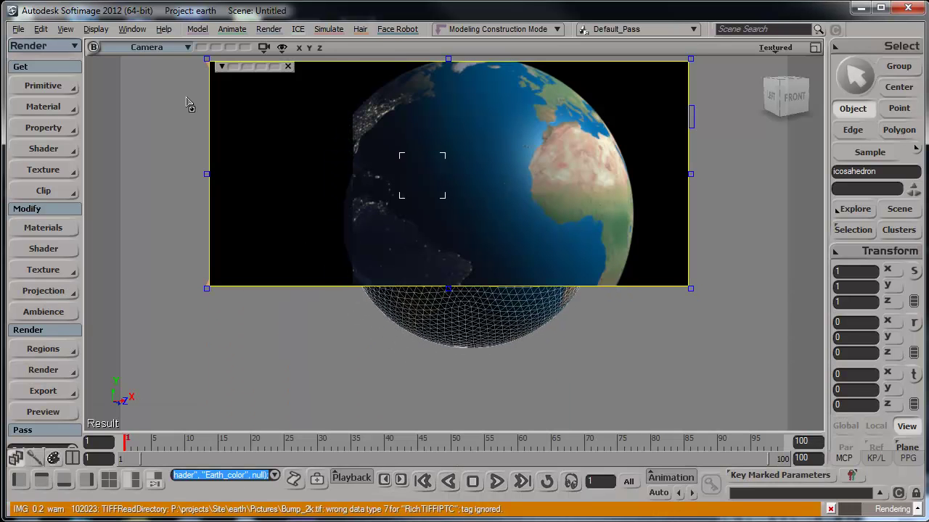
drag(269, 380, 665, 53)
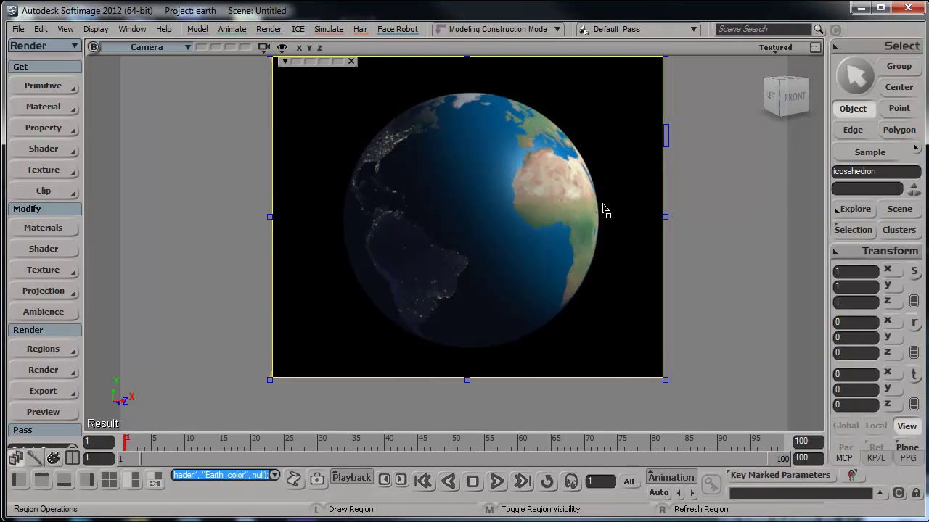
Rename the icosahedron object as Earth in its general properties
key(Return)
click(237, 142)
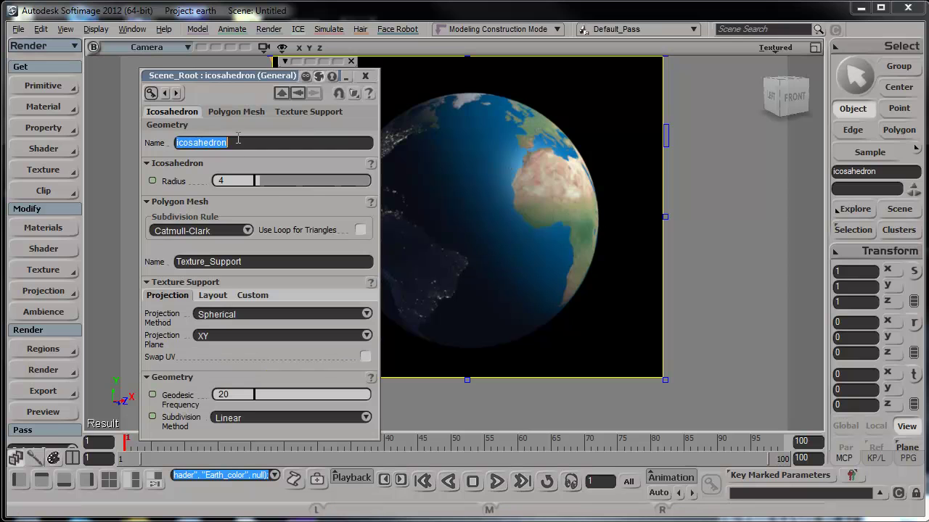
text(Earth)
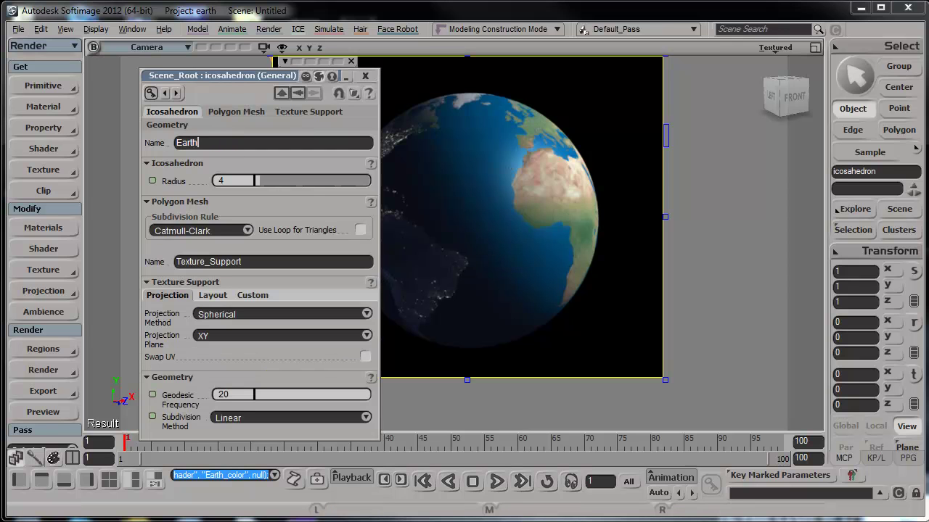
key(Return)
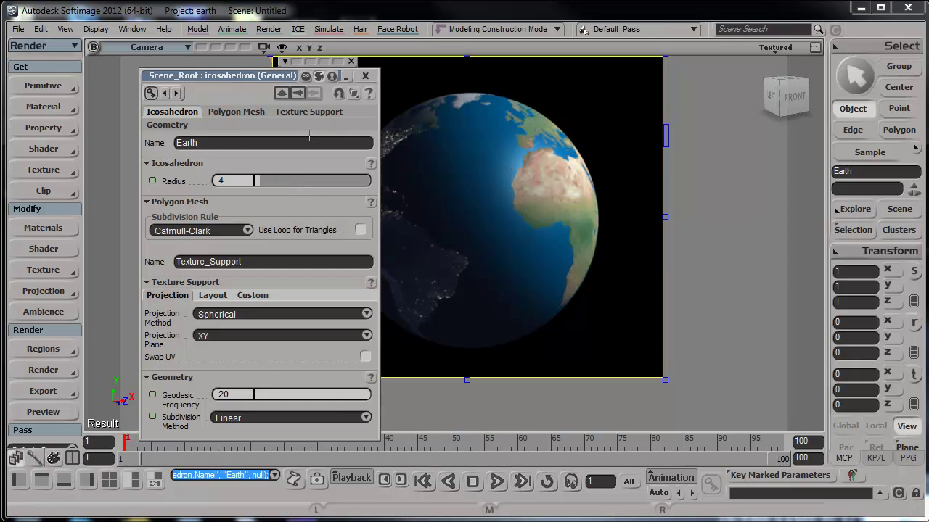
click(365, 76)
Close the render region, duplicate the Earth sphere and scale the copy uniformly to about 1.14
key(s)
right_drag(479, 230, 502, 247)
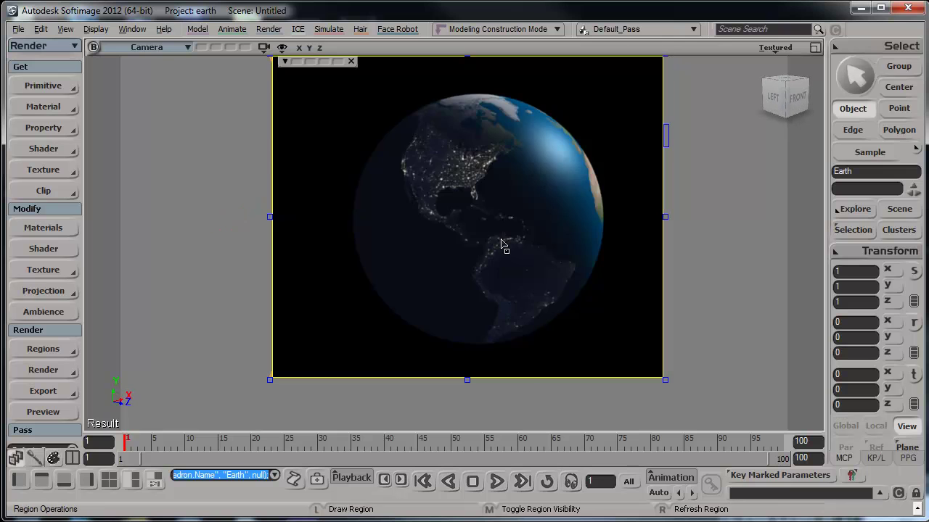
click(352, 62)
click(473, 193)
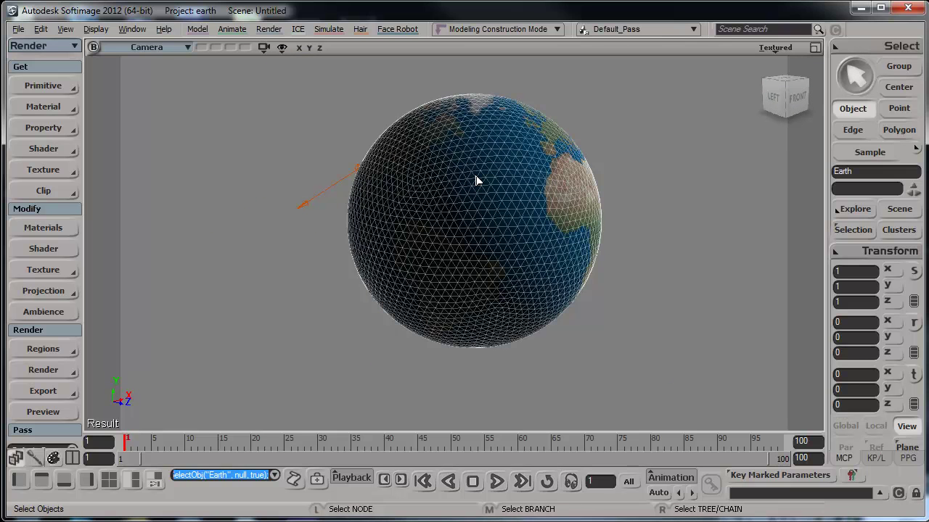
key(ctrl+d)
key(x)
drag(476, 225, 501, 220)
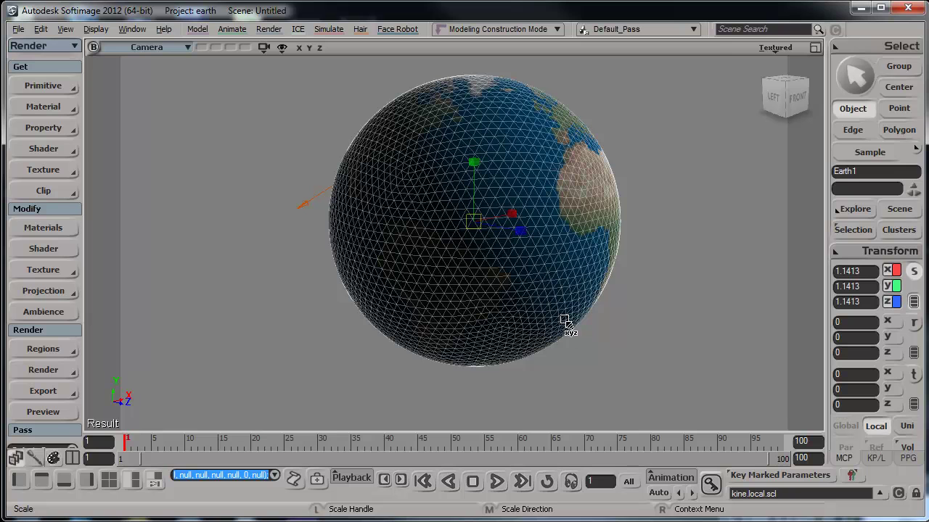
Assign a new Lambert material to the enlarged sphere copy, keeping its default colors
click(55, 109)
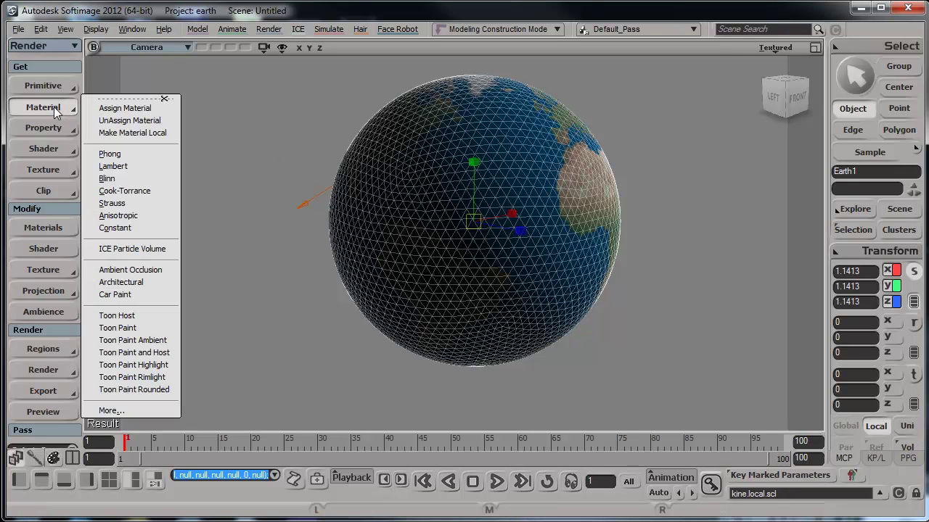
click(145, 168)
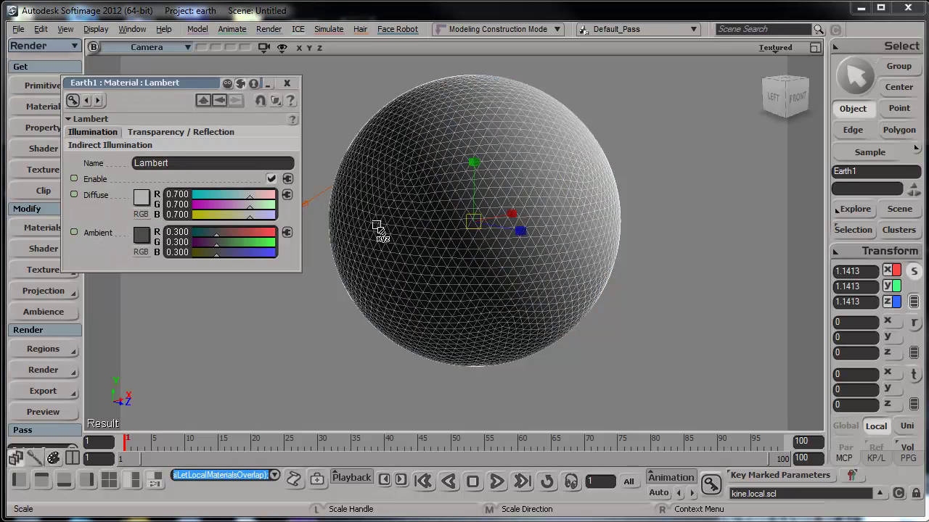
click(287, 83)
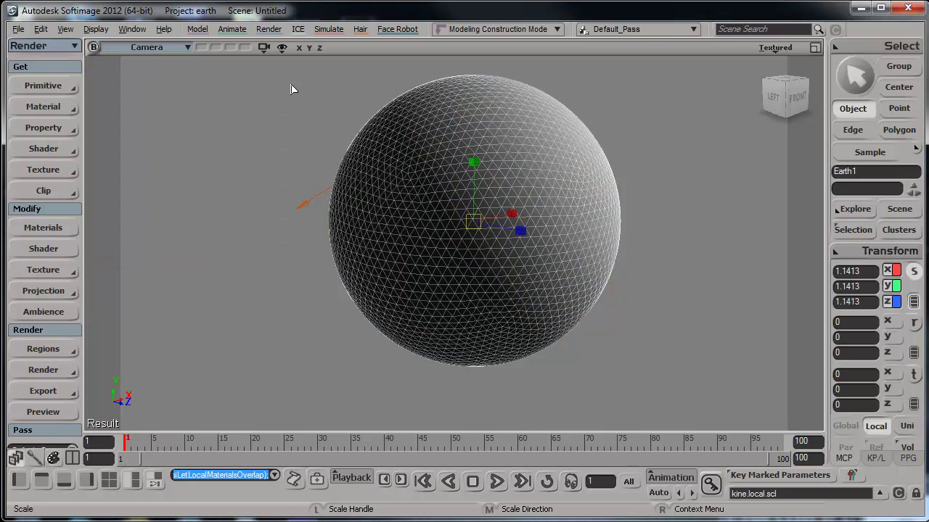
Open the Render Tree for the enlarged sphere's material and import clouds_2k.jpg from the Pictures folder beside the Lambert node
key(7)
mouse_move(503, 299)
mouse_down()
mouse_move(499, 282)
mouse_move(521, 300)
mouse_up()
drag(536, 354, 491, 385)
drag(598, 411, 591, 403)
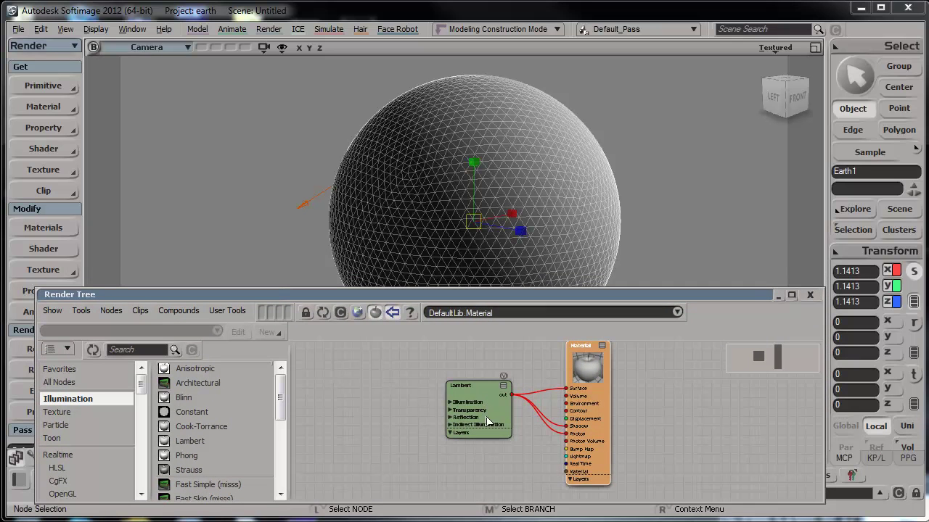
drag(485, 419, 492, 417)
key(x)
drag(928, 54, 672, 66)
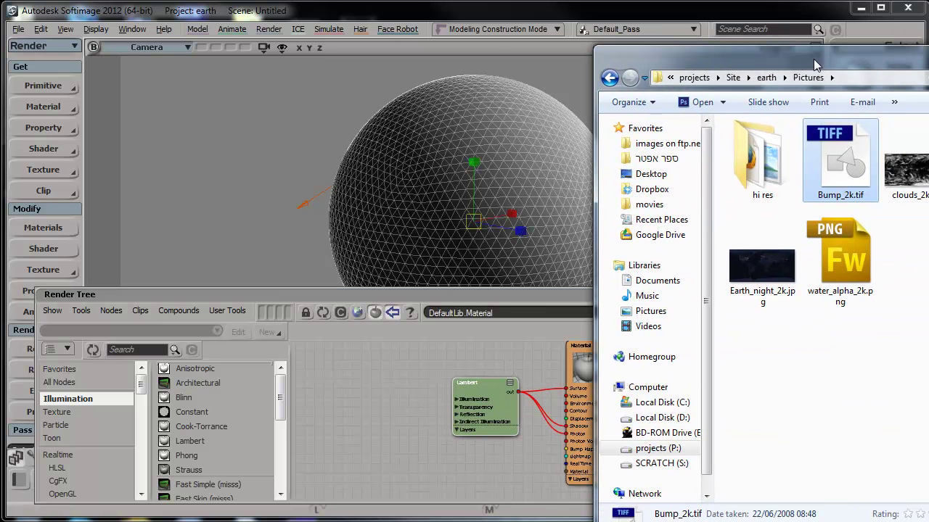
drag(813, 59, 749, 48)
drag(847, 172, 377, 417)
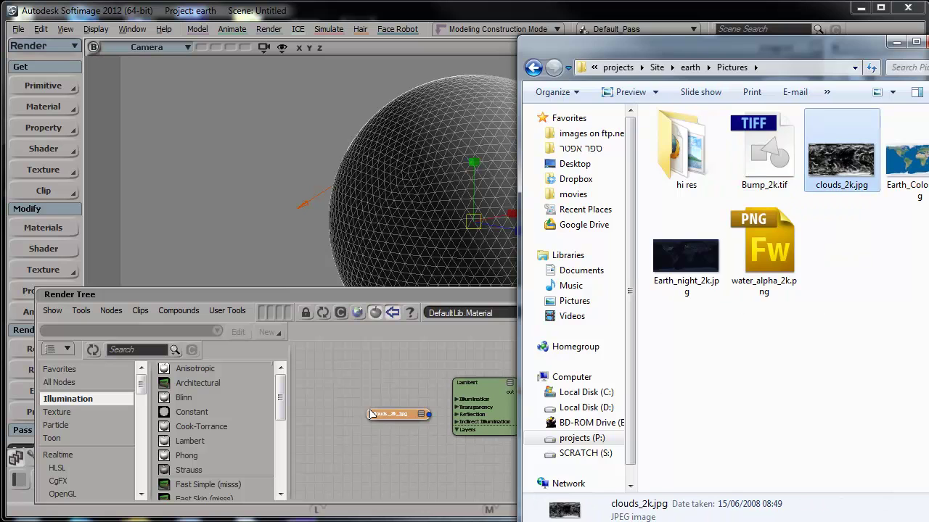
drag(732, 51, 928, 71)
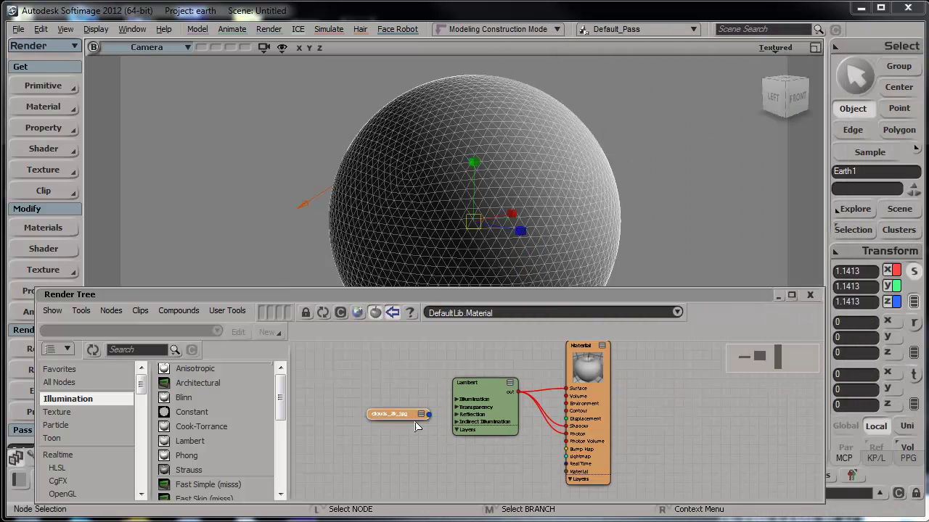
Connect the clouds_2k_jpg clip to the Lambert node's transparency and preview the cloud sphere in a render region
drag(428, 415, 483, 415)
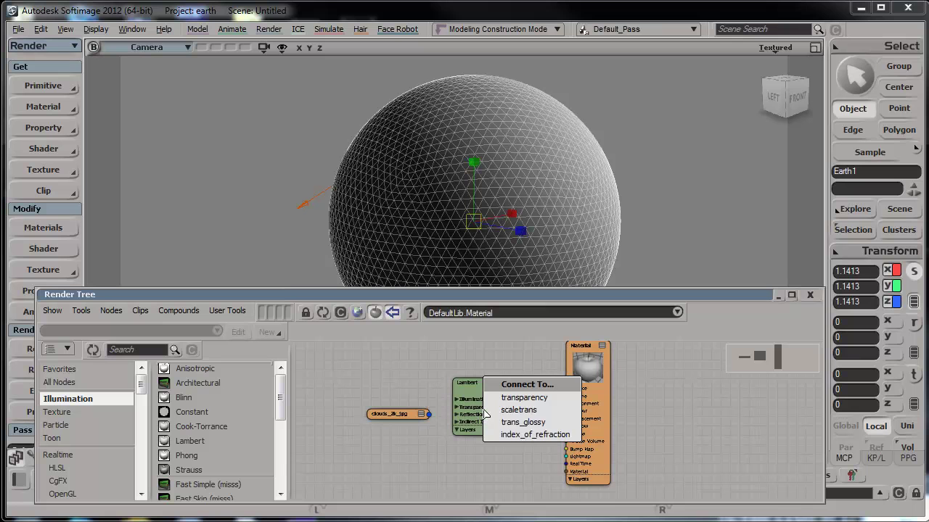
click(557, 399)
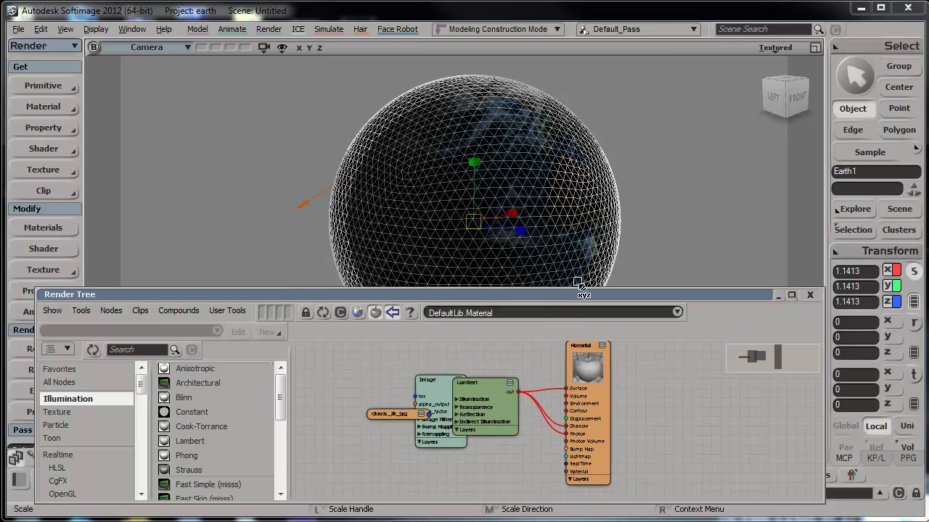
key(q)
drag(698, 63, 257, 304)
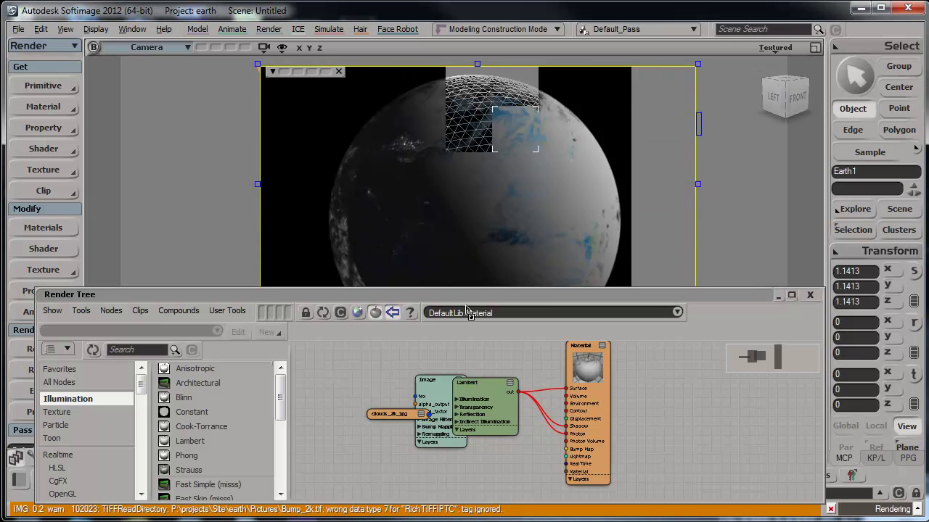
Invert the transparency mix color of the cloud sphere's Lambert node and extend the render region over most of the globe
double_click(499, 409)
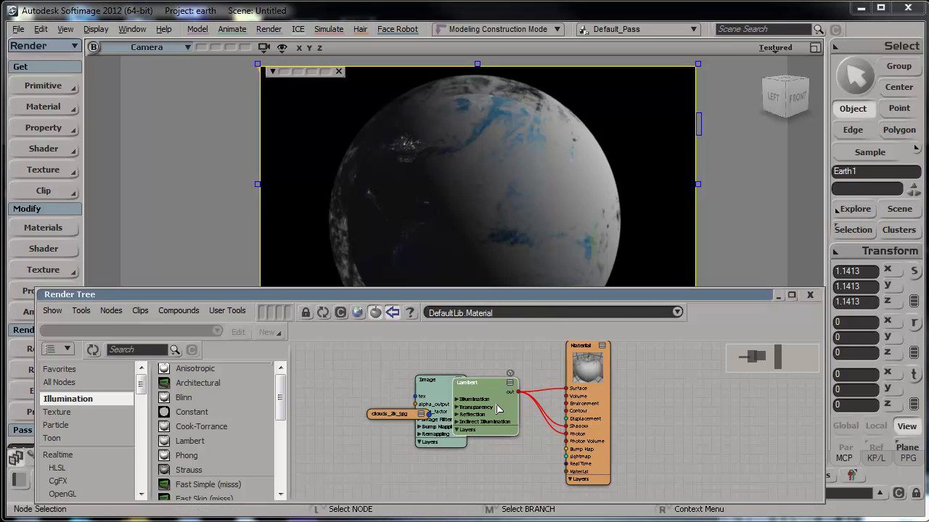
click(173, 132)
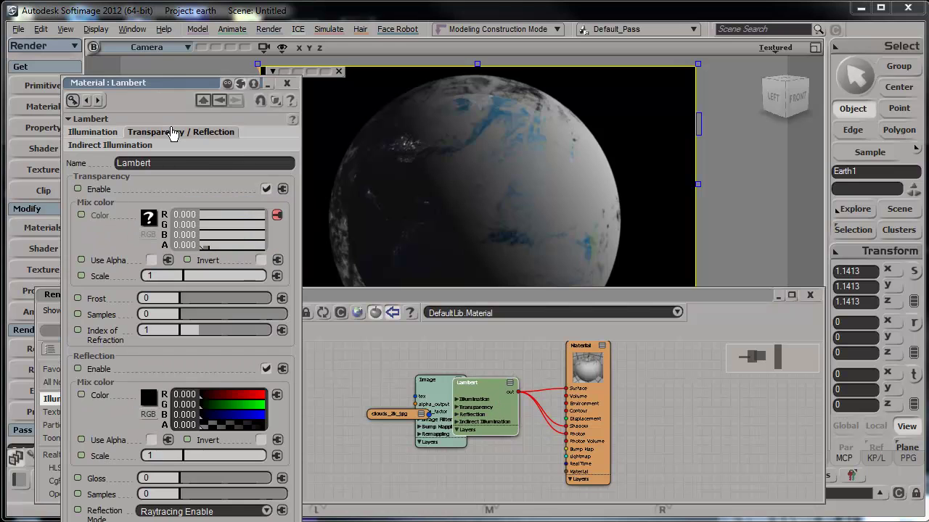
click(261, 260)
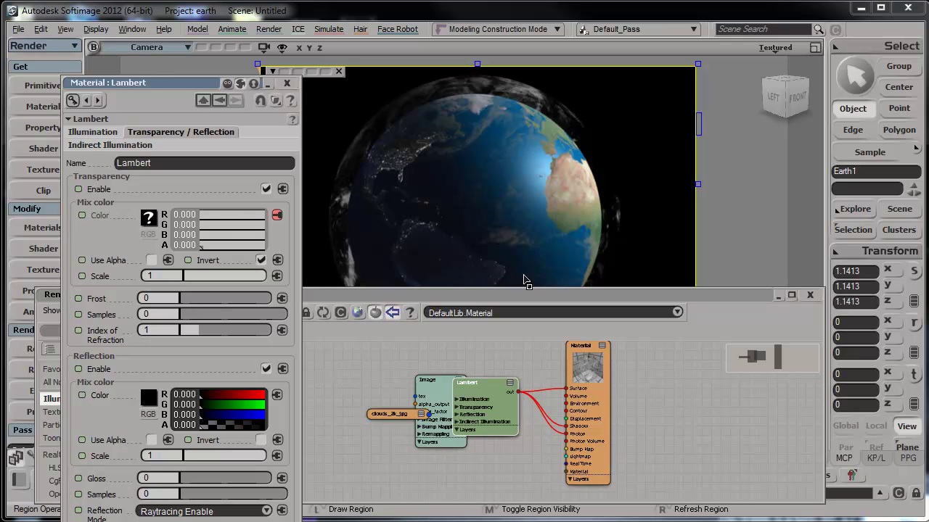
drag(549, 304, 545, 336)
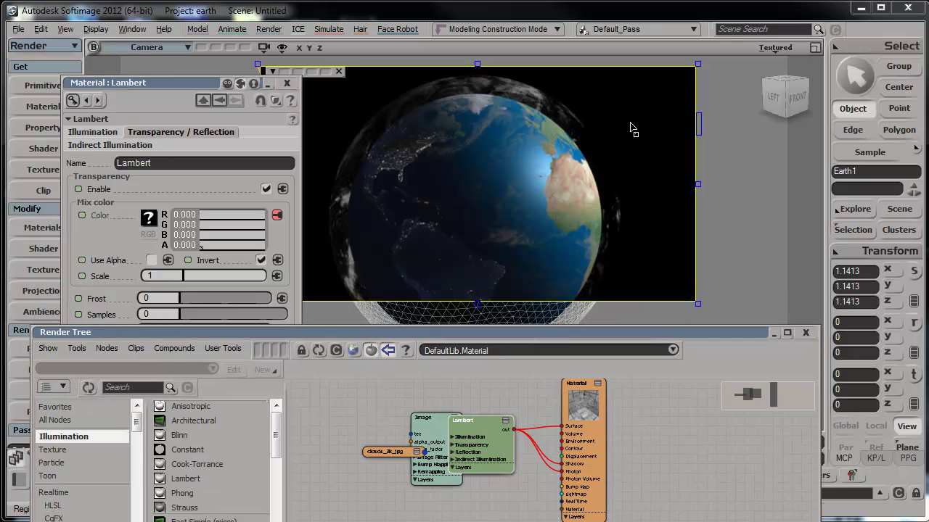
mouse_move(719, 71)
mouse_down()
mouse_move(398, 235)
mouse_move(272, 349)
mouse_move(263, 382)
mouse_up()
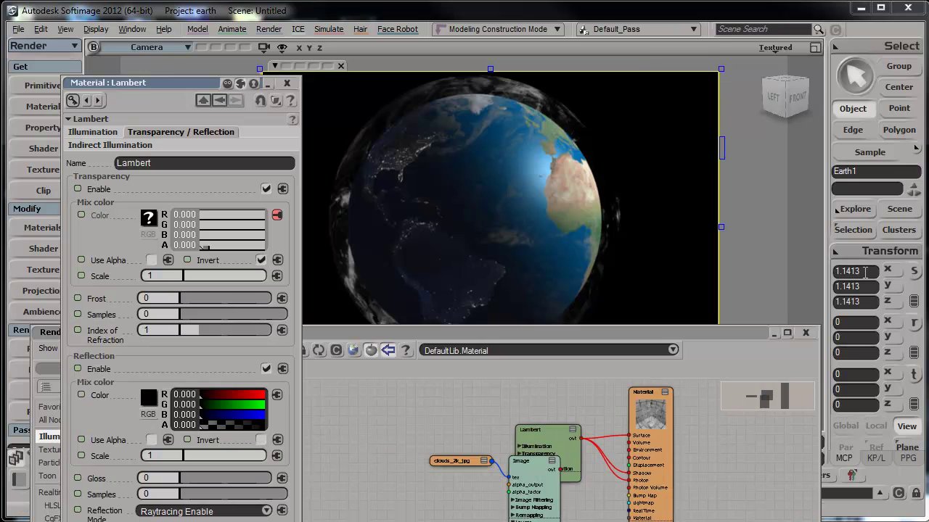
Set the cloud sphere's scale to 1.001 on the X, Y and Z axes
click(864, 271)
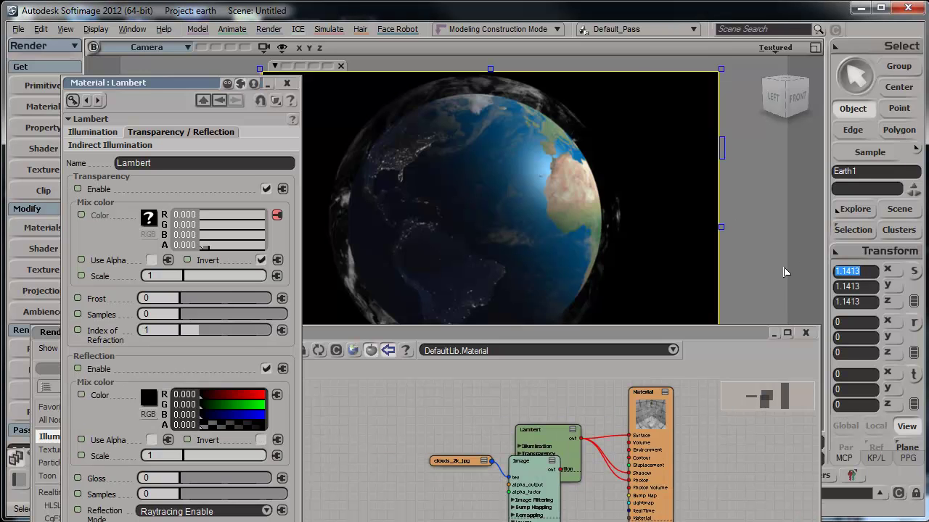
text(1)
click(862, 271)
key(ctrl+c)
drag(869, 287, 812, 289)
key(ctrl+v)
drag(863, 303, 819, 304)
key(ctrl+v)
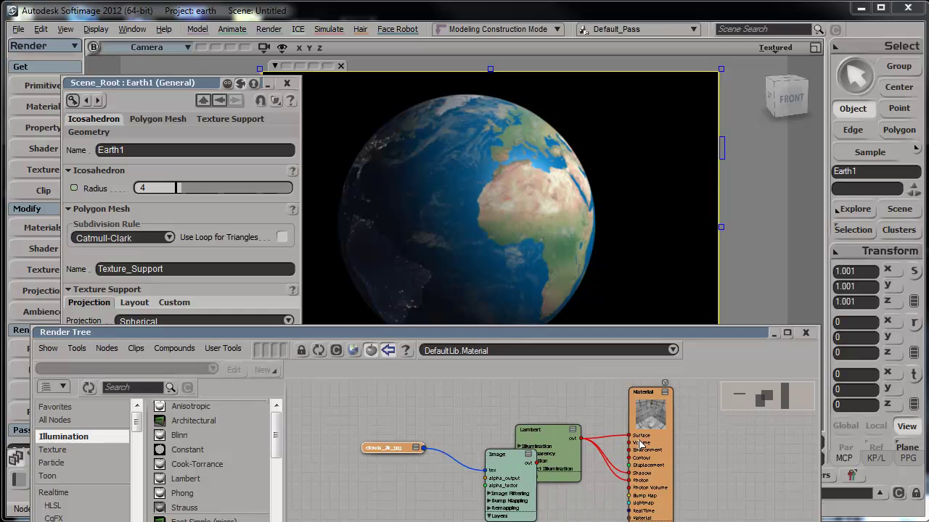
Rename the cloud sphere's material as Clouds_MAT
double_click(640, 443)
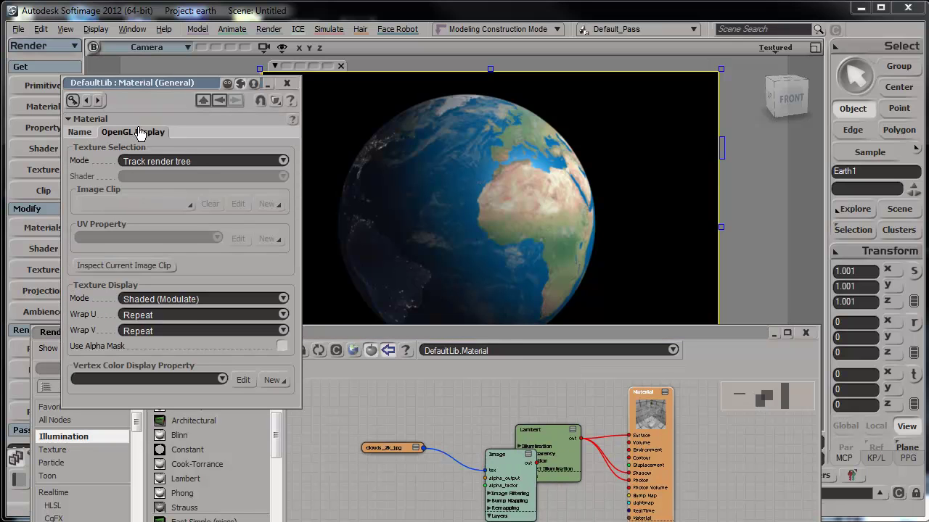
click(79, 133)
double_click(103, 150)
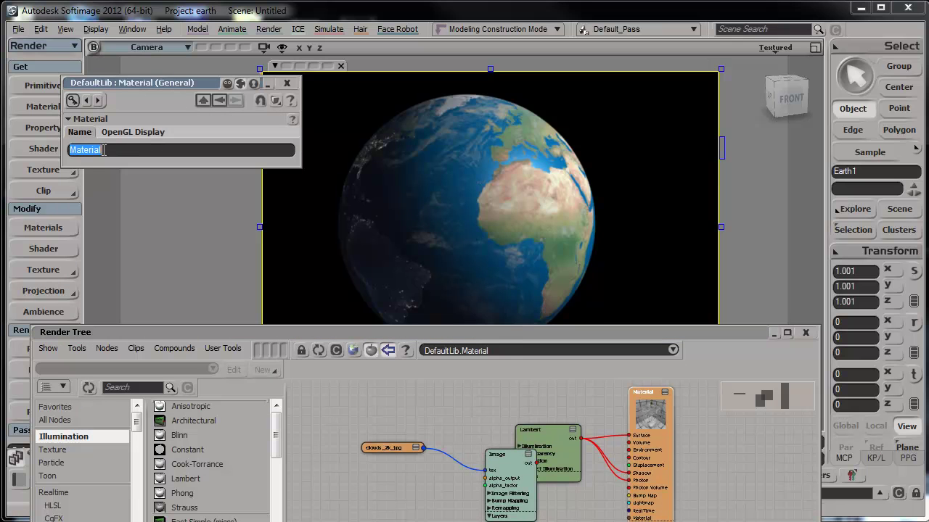
text(Clouds MAT)
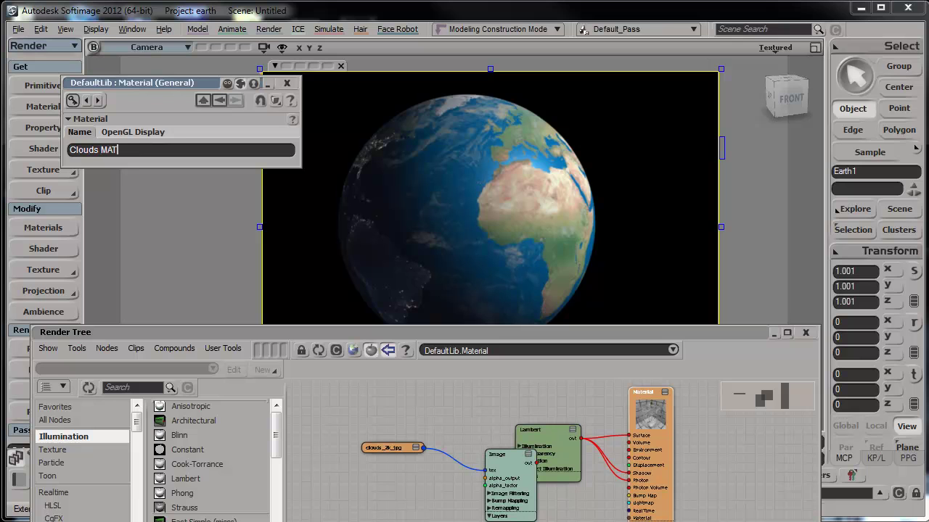
key(Return)
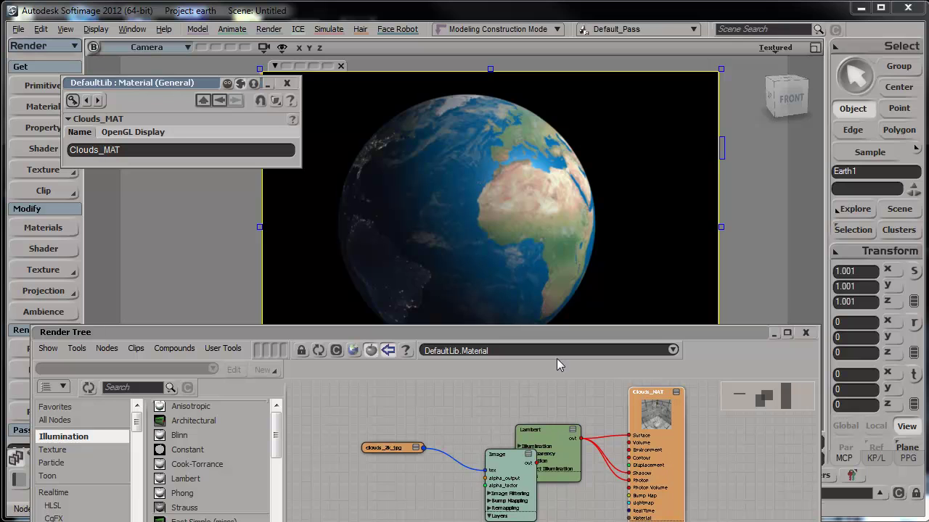
Set the diffuse and ambient colors of the Clouds_MAT Lambert node to pure white, 1.000 in every channel
double_click(549, 433)
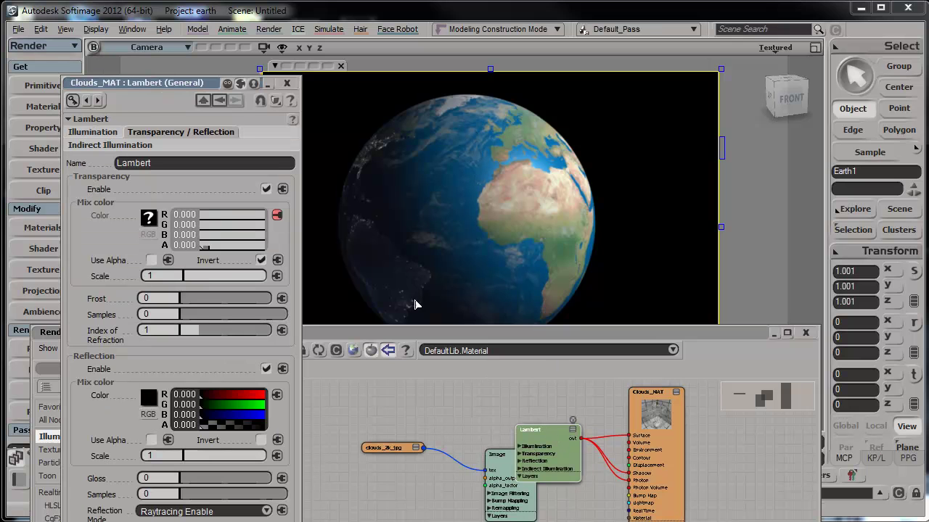
click(96, 134)
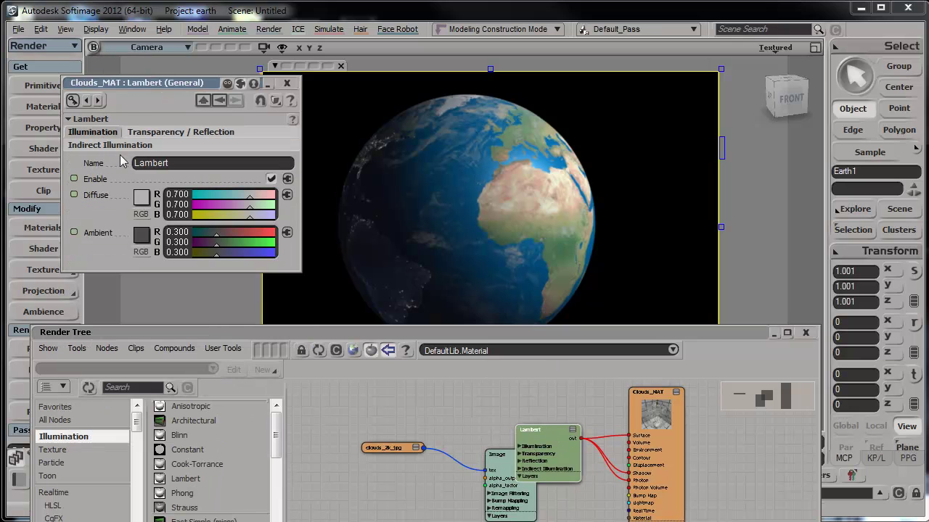
click(147, 203)
drag(232, 259, 232, 181)
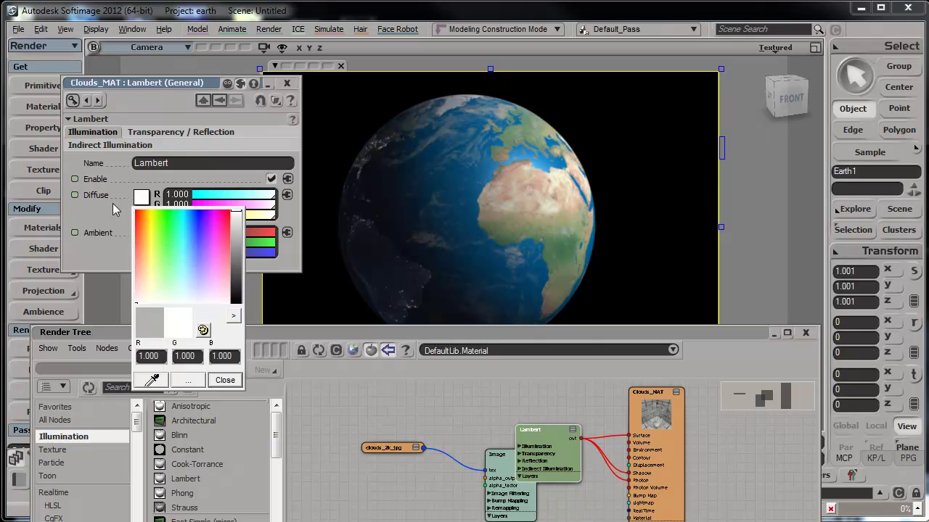
click(113, 205)
click(142, 236)
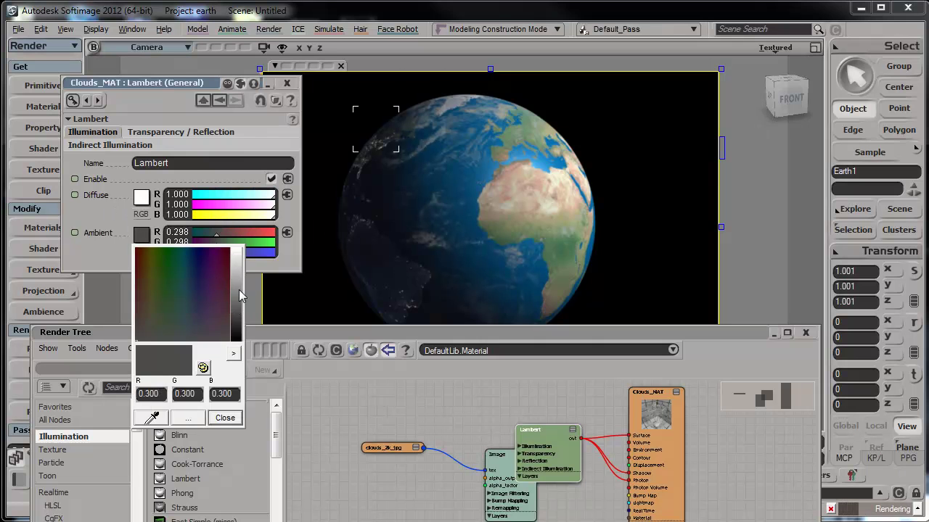
drag(242, 298, 243, 249)
click(104, 220)
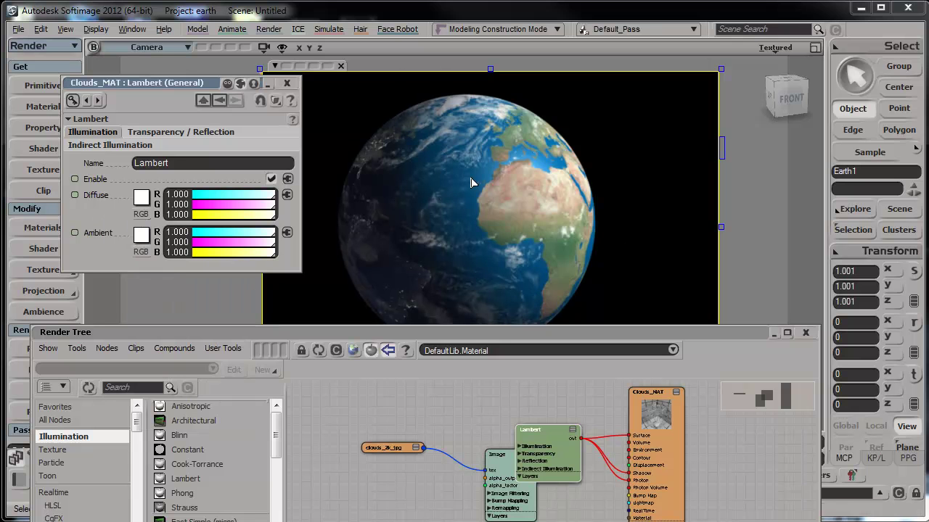
Spread out the Lambert and Image nodes in the Render Tree and rename the Image node as Clouds
key(s)
middle_drag(482, 140, 478, 220)
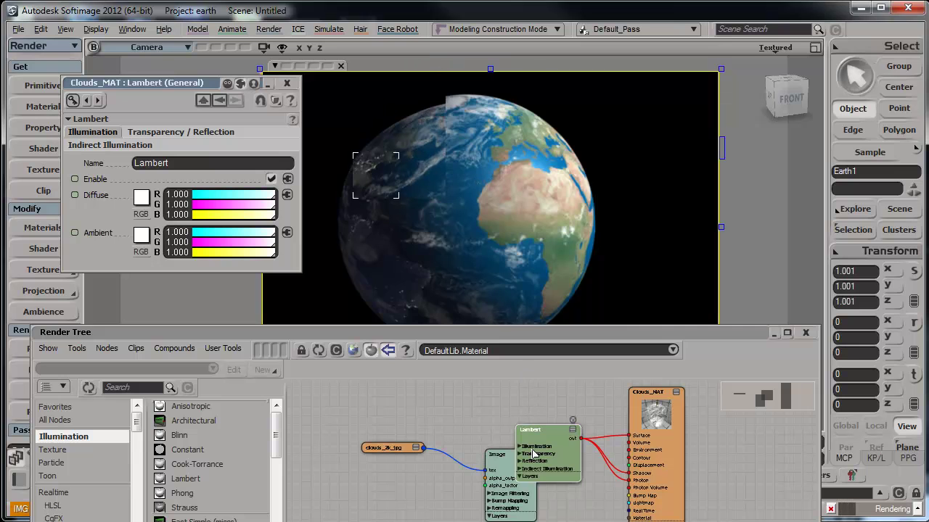
drag(532, 454, 555, 448)
drag(511, 488, 446, 449)
double_click(446, 449)
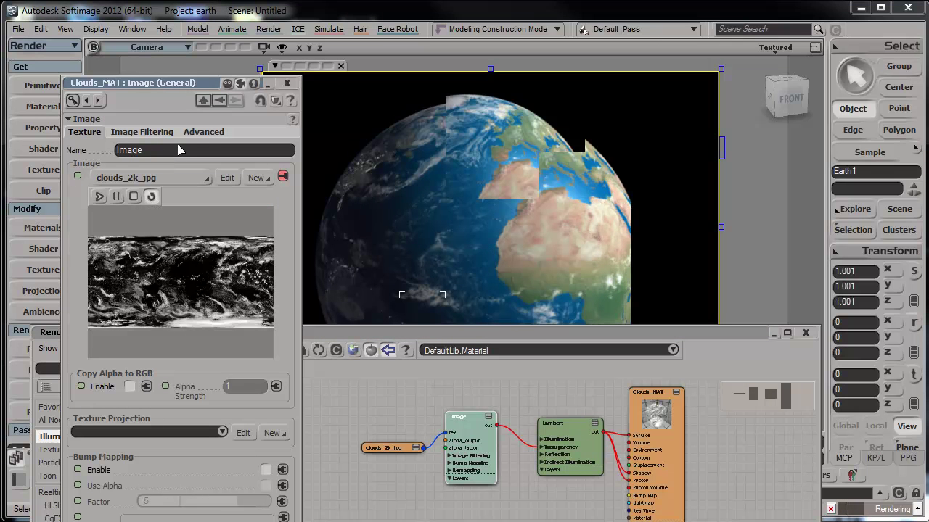
drag(170, 150, 116, 151)
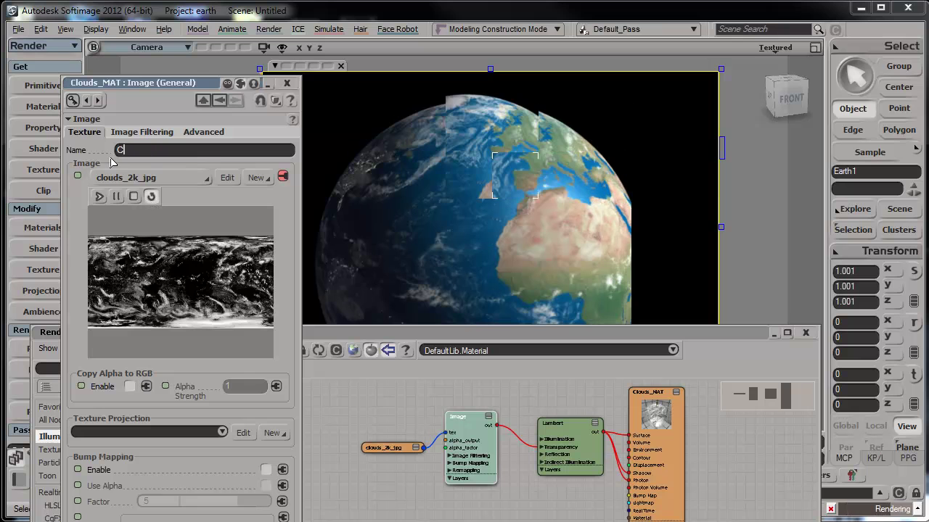
text(Clouds)
key(Return)
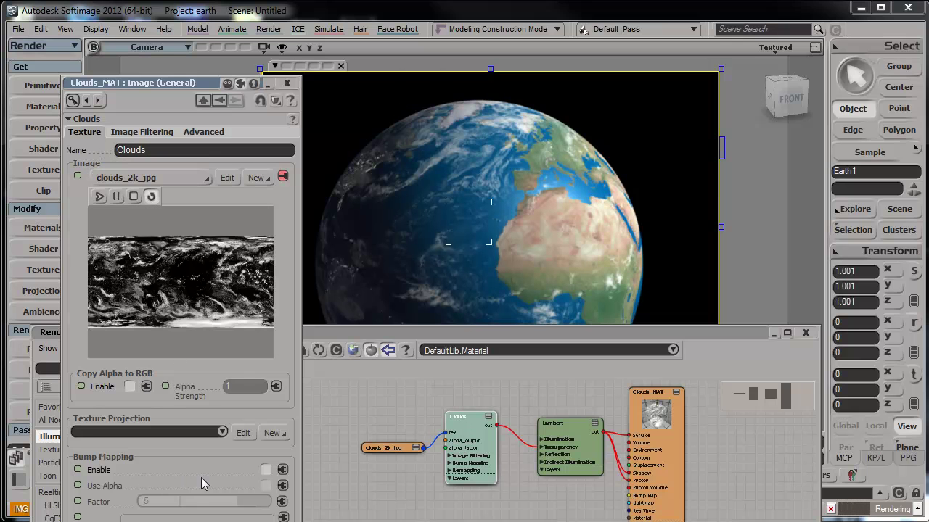
Enable bump mapping on the Clouds image node with a factor of -1, and close its properties and the Render Tree
click(266, 470)
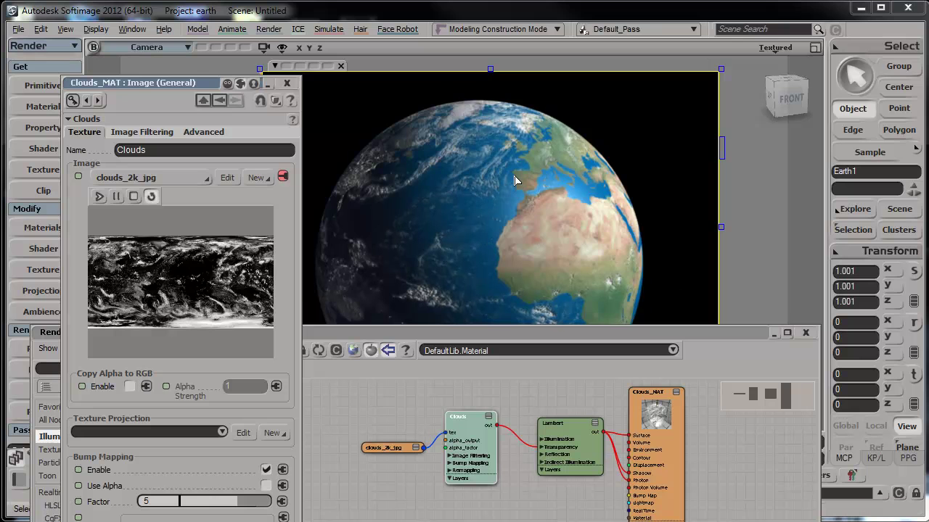
click(144, 501)
key(Return)
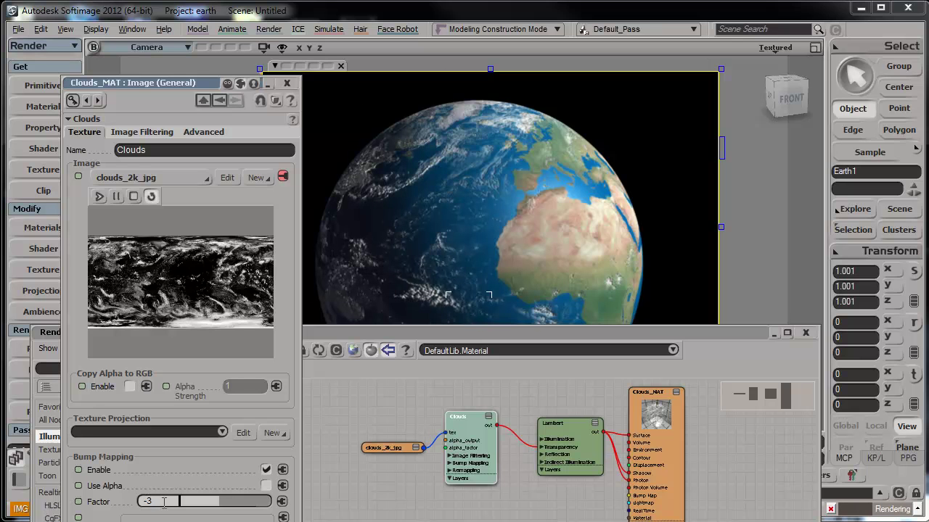
click(164, 501)
text(-1)
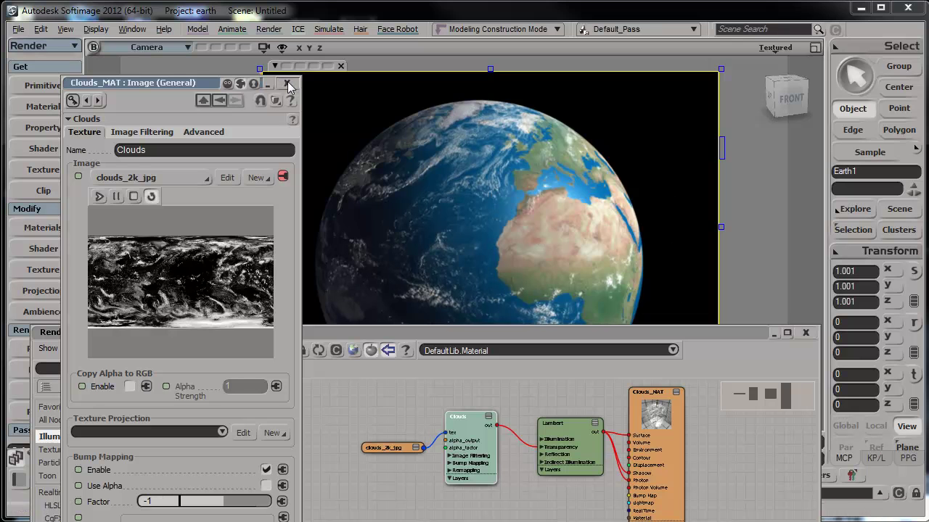
click(288, 85)
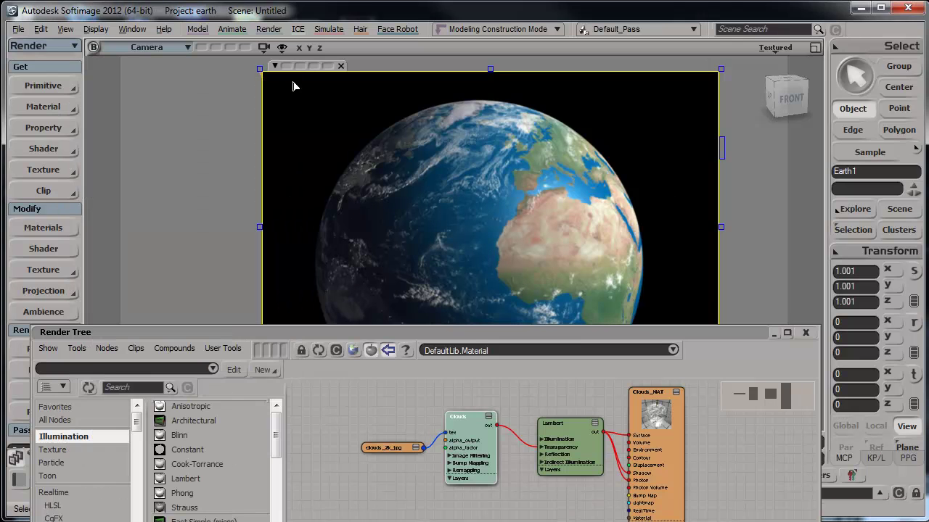
click(805, 332)
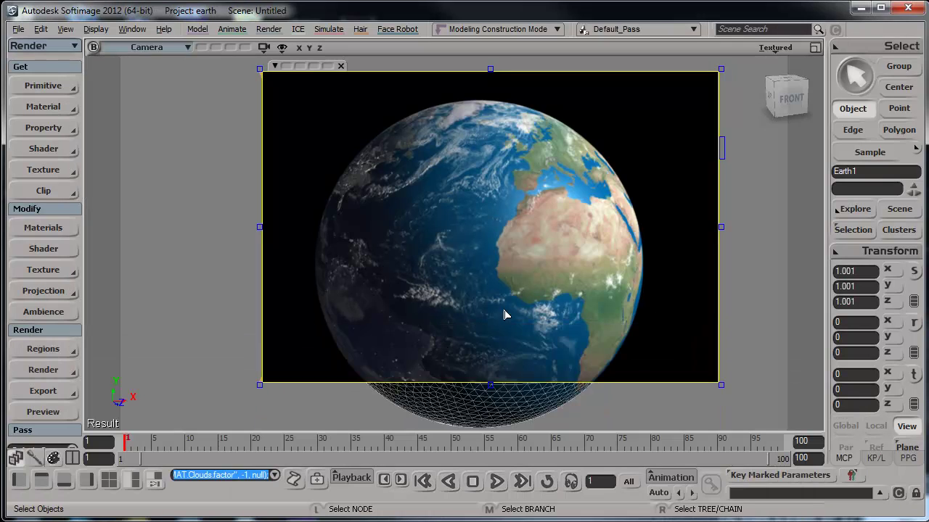
Rotate the light to illuminate the American side of the globe and preview the result in a new render region
right_drag(442, 218, 508, 206)
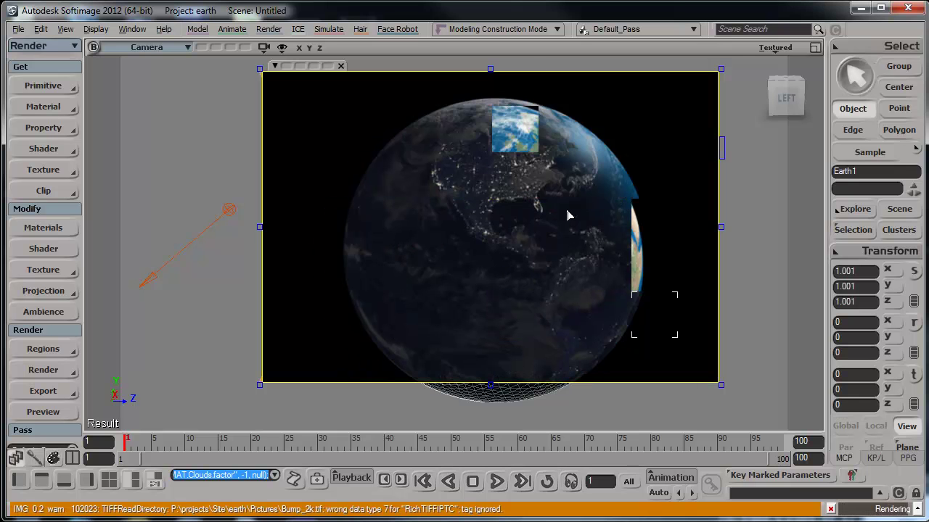
key(s)
right_drag(588, 220, 546, 224)
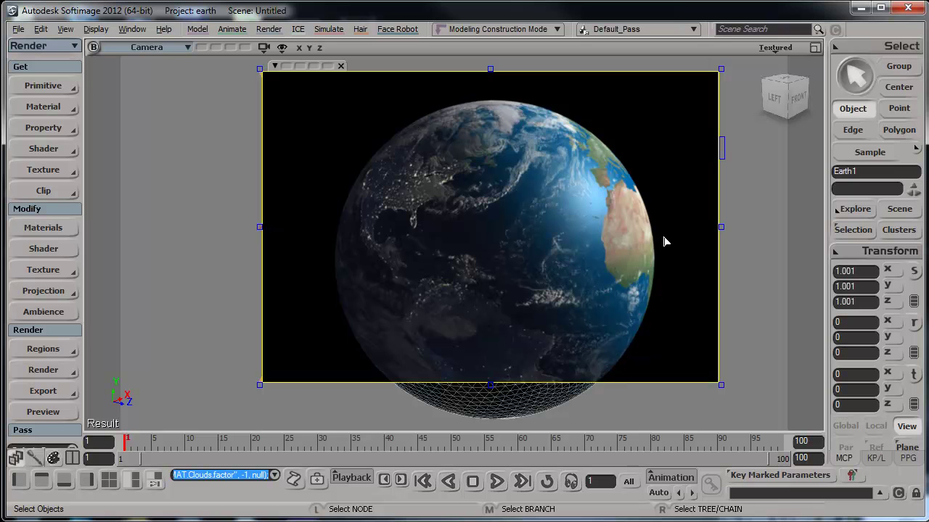
click(341, 66)
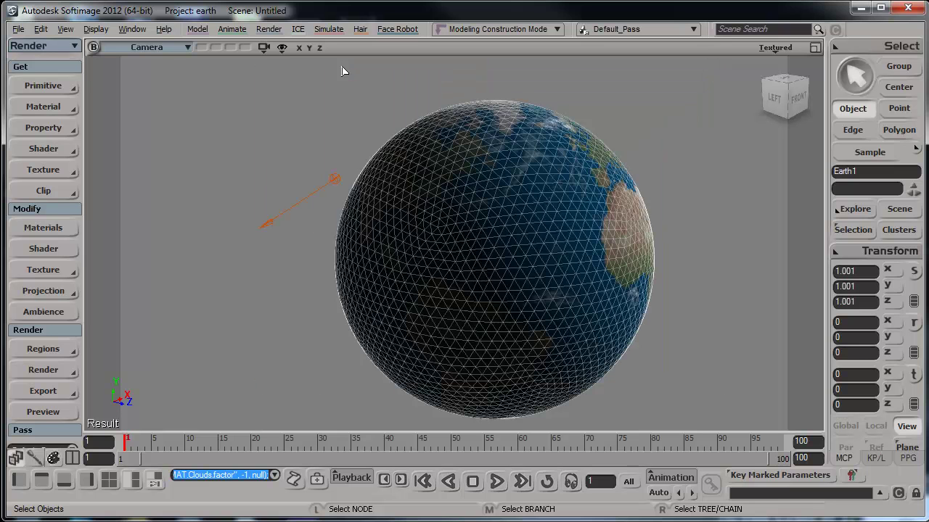
click(334, 180)
key(c)
drag(336, 182, 205, 169)
key(q)
drag(616, 78, 269, 429)
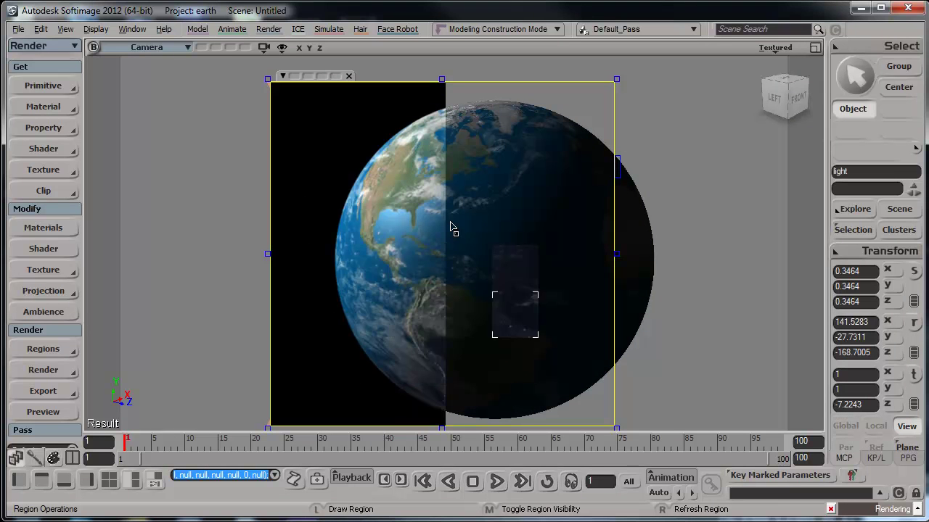
click(348, 75)
Rename the Earth1 sphere as Clouds in its general properties
key(space)
click(448, 166)
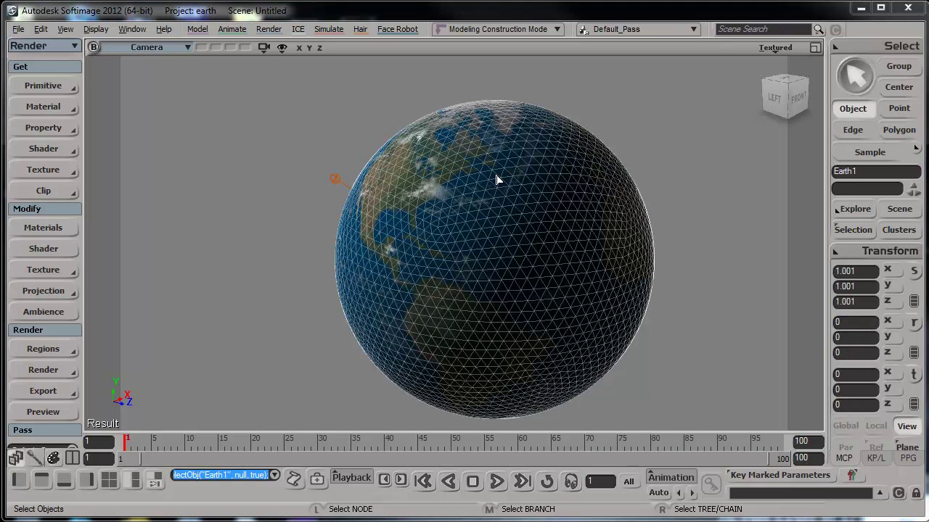
key(Return)
double_click(234, 143)
text(C)
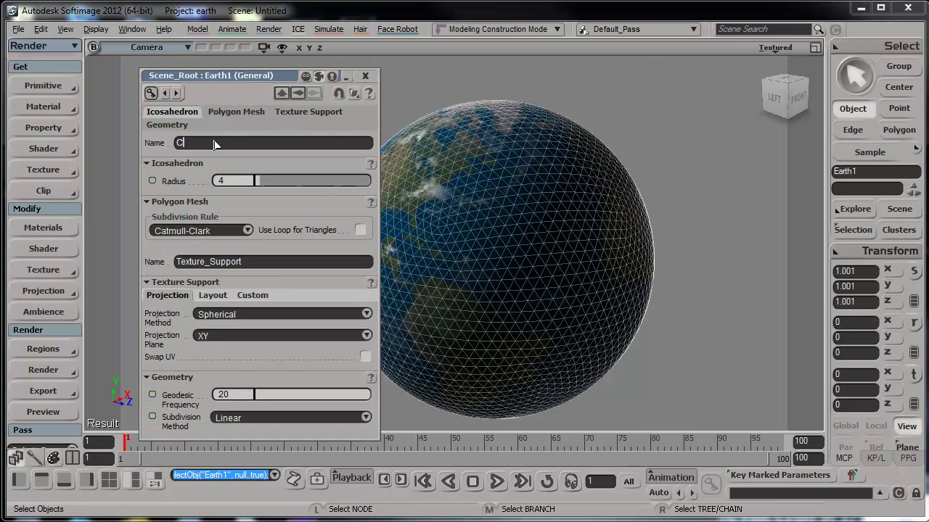
text(louds)
key(Return)
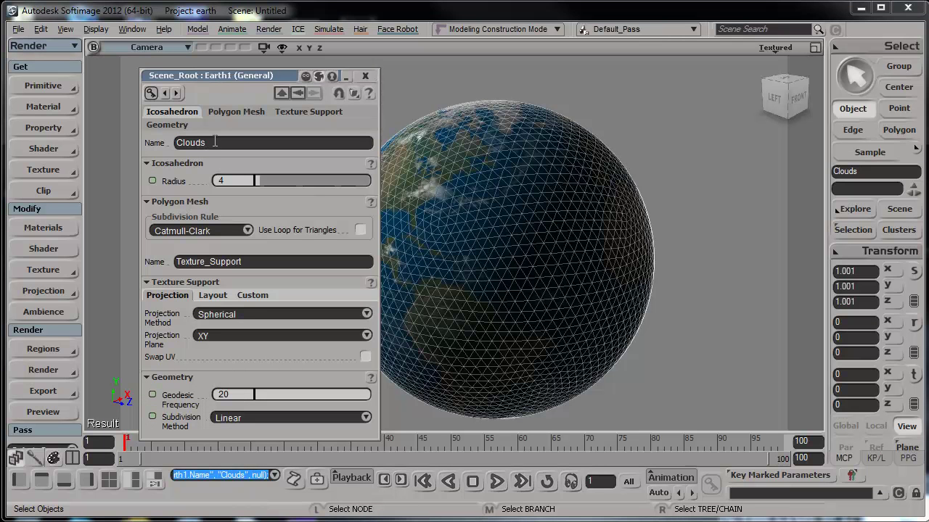
click(364, 76)
Duplicate the Clouds sphere and scale the copy uniformly to about 1.14
key(shift)
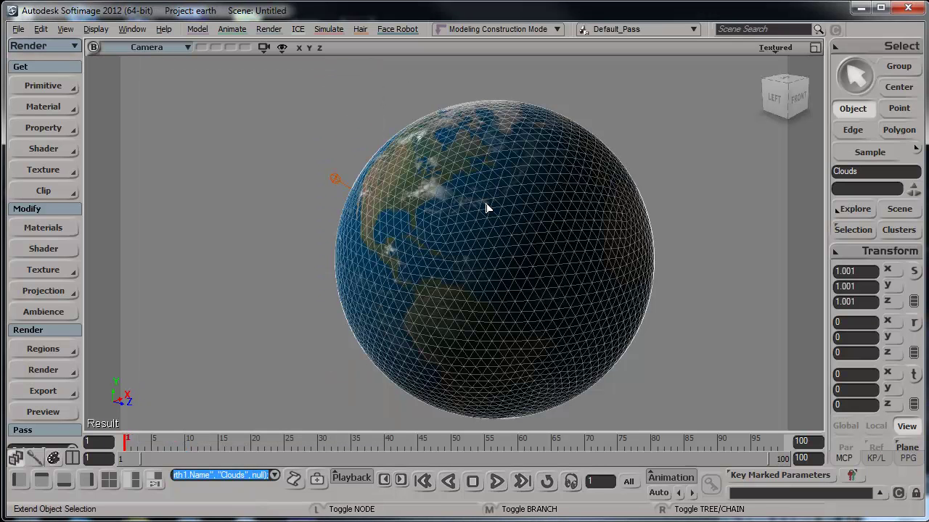
key(ctrl+d)
key(x)
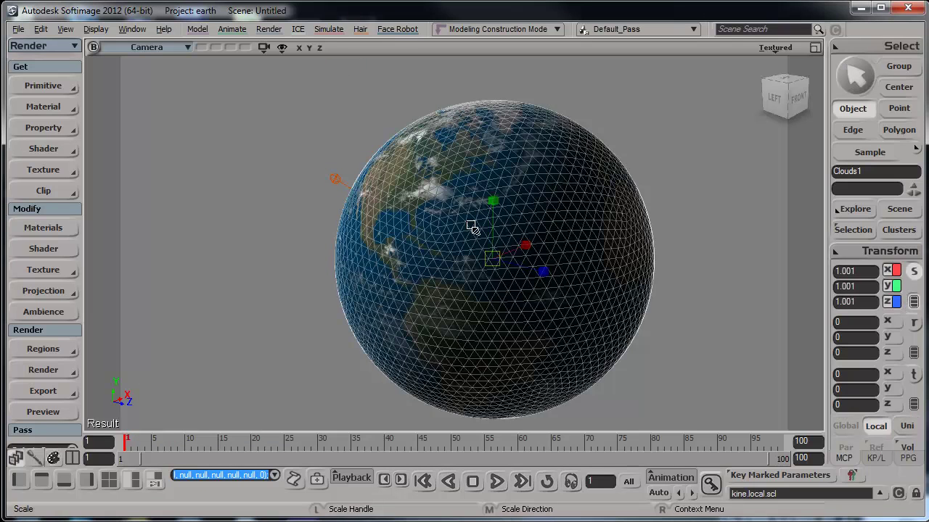
drag(489, 256, 517, 266)
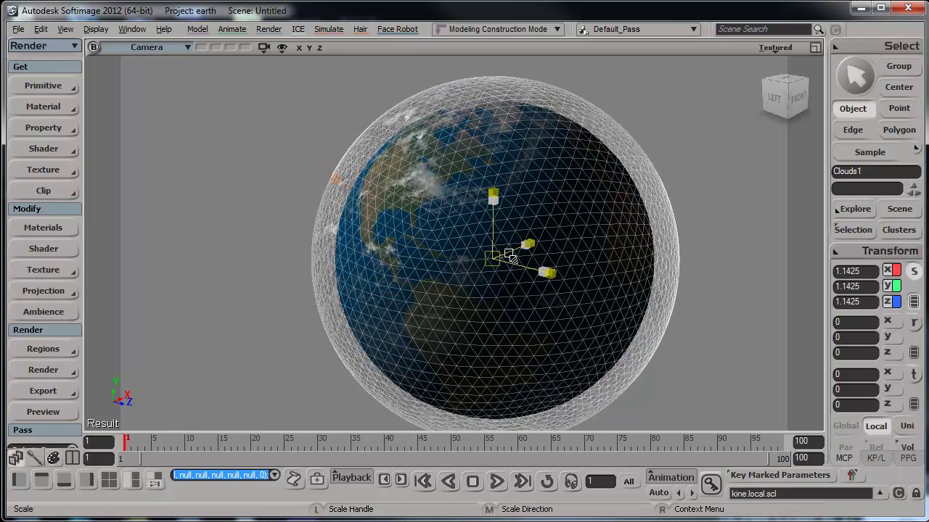
Assign a Constant material to the Clouds1 sphere and set its color to pure white
click(35, 106)
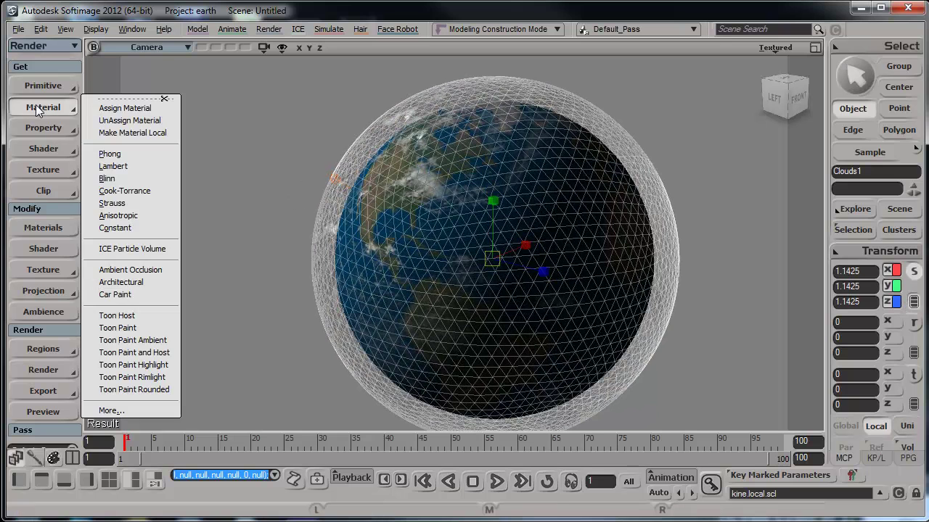
click(136, 227)
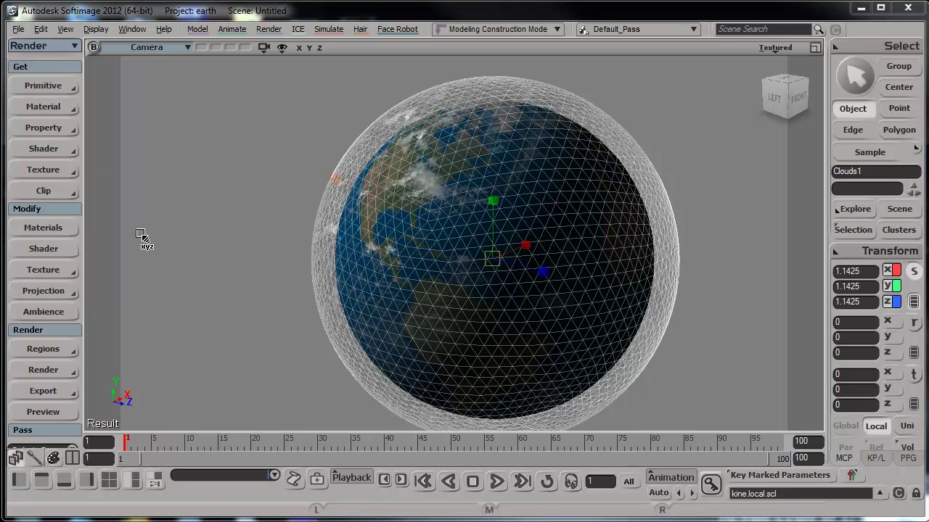
click(138, 185)
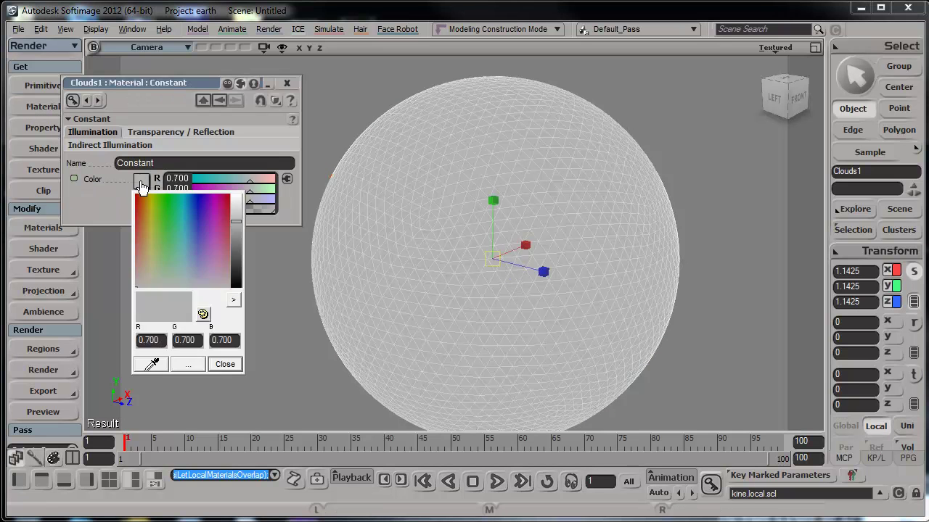
drag(232, 247, 227, 142)
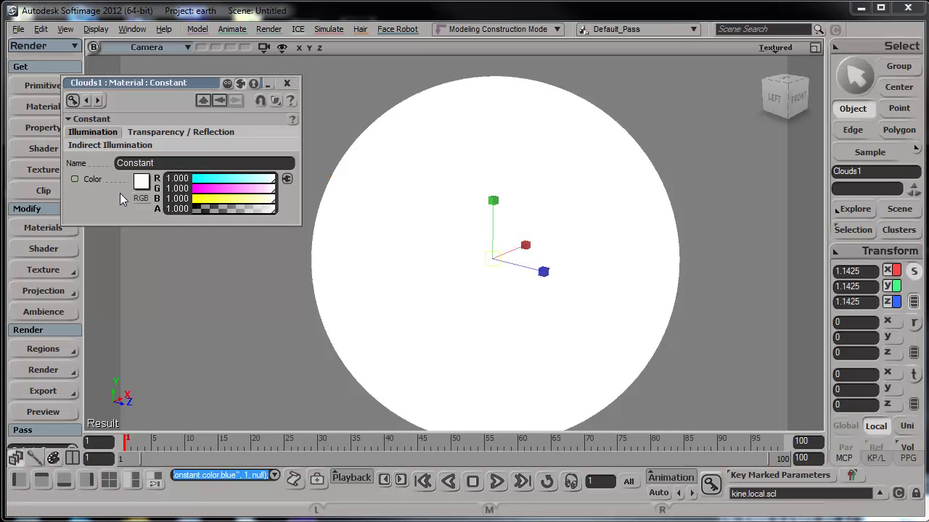
Draw a render region around most of the white sphere and close the Constant material's properties
key(q)
drag(727, 73, 266, 392)
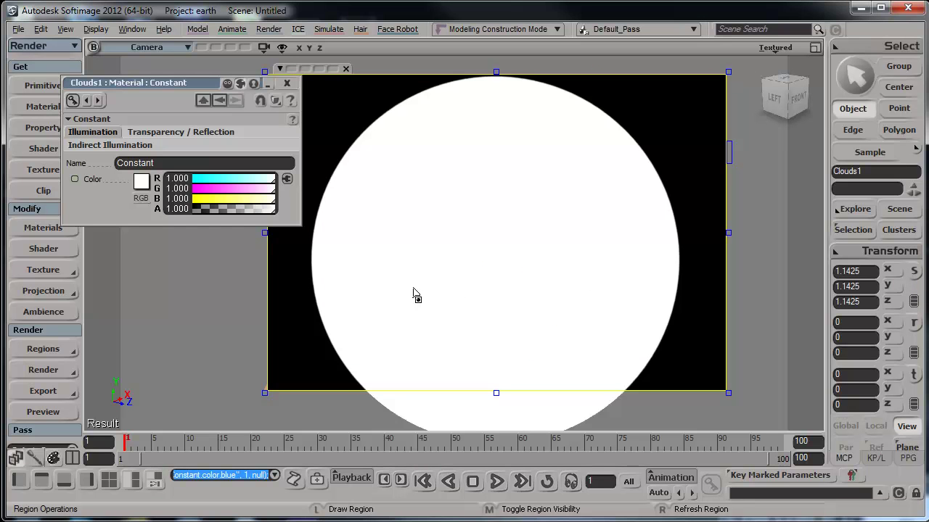
drag(193, 83, 715, 118)
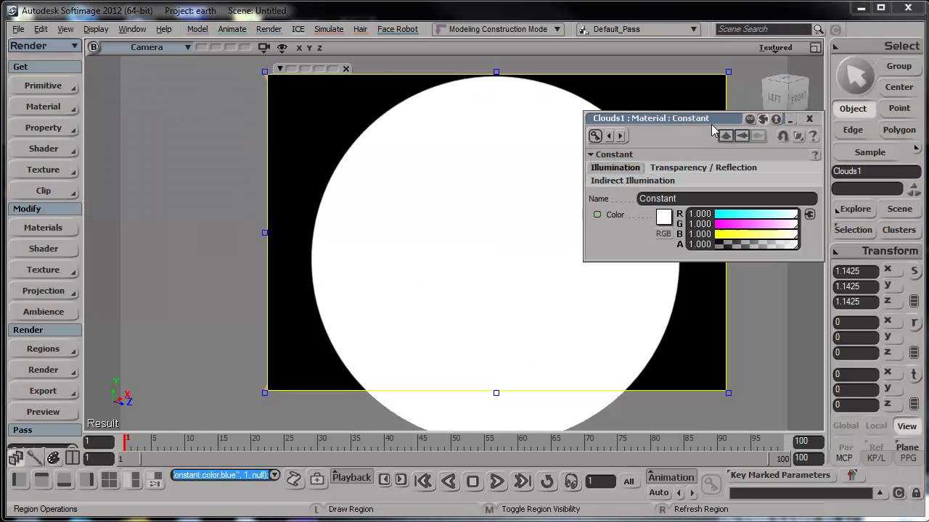
click(809, 119)
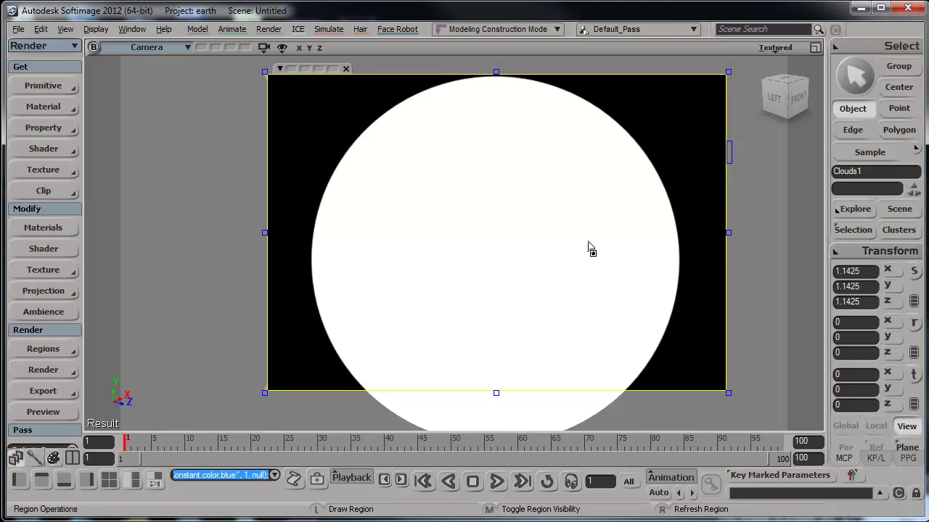
Add an Incidence node to the Clouds1 material's Render Tree and name it Incidence_Weight
key(7)
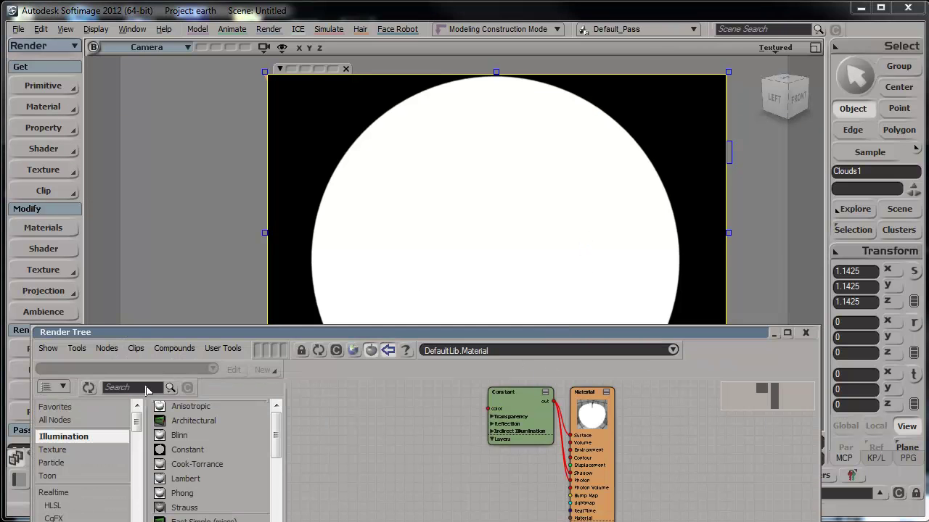
text(incel)
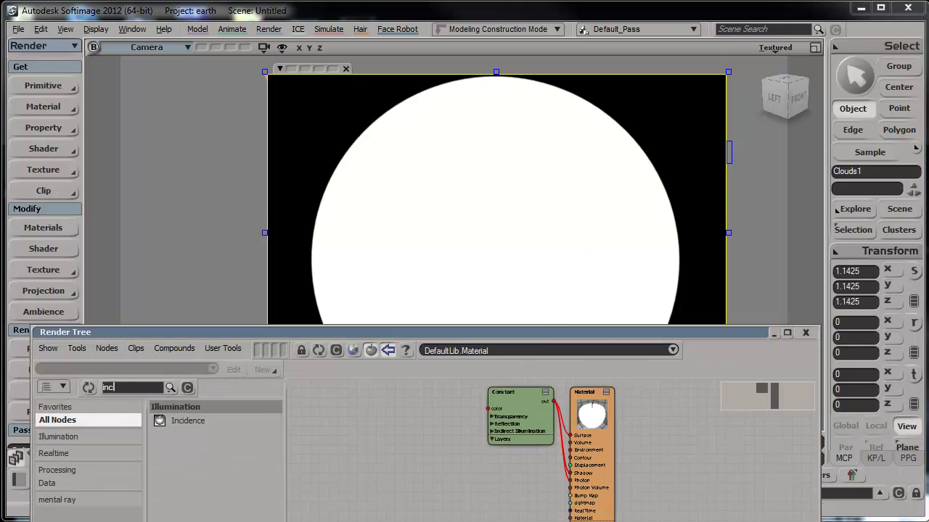
key(BackSpace)
drag(183, 421, 364, 460)
double_click(360, 455)
click(709, 173)
click(710, 173)
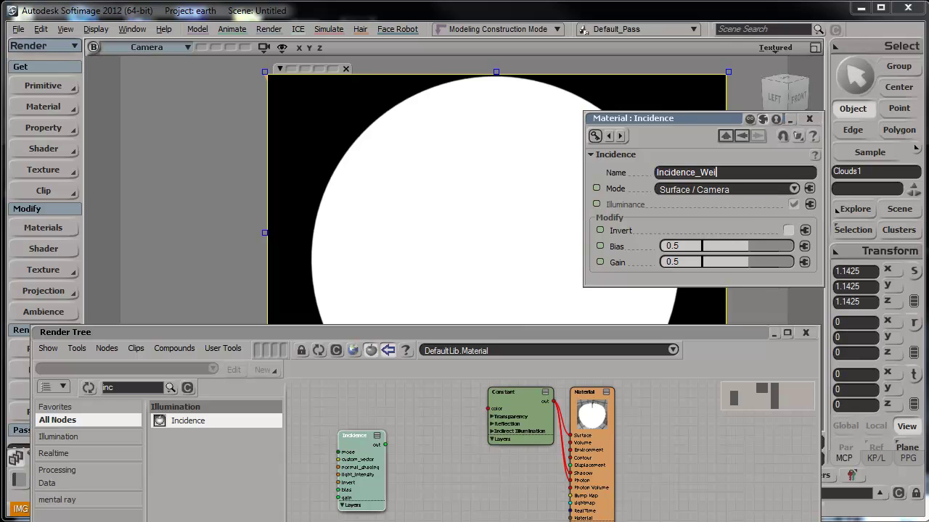
key(Return)
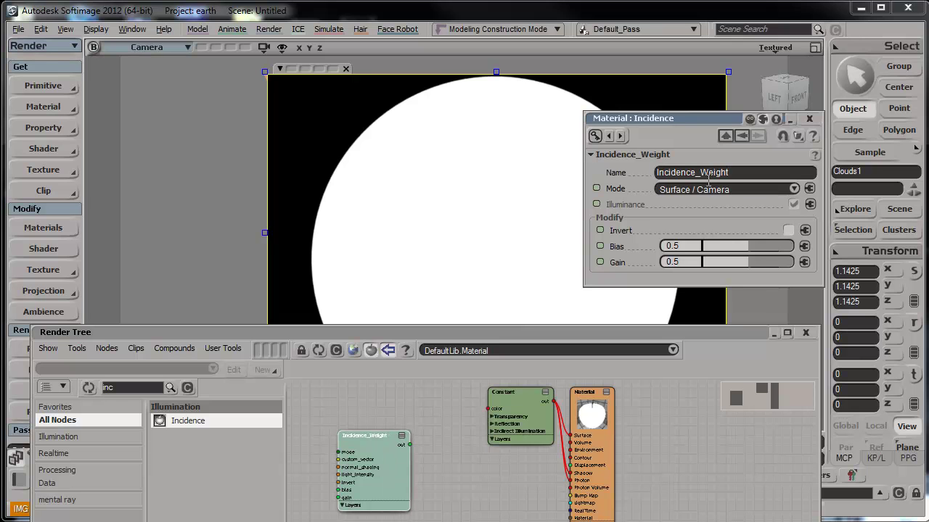
Connect Incidence_Weight to the material's Surface input and remove the Constant node's Shadow and Photon connections
click(717, 192)
click(716, 192)
drag(508, 393, 449, 395)
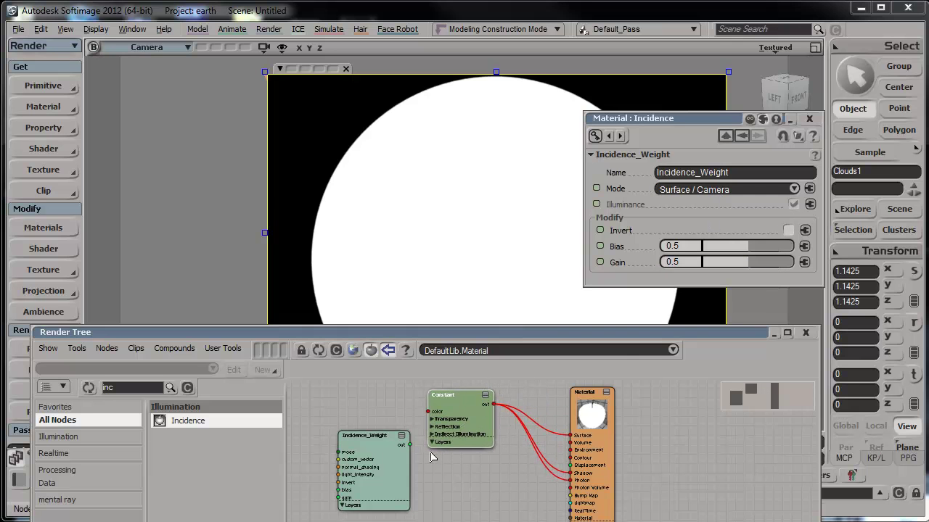
drag(411, 445, 571, 436)
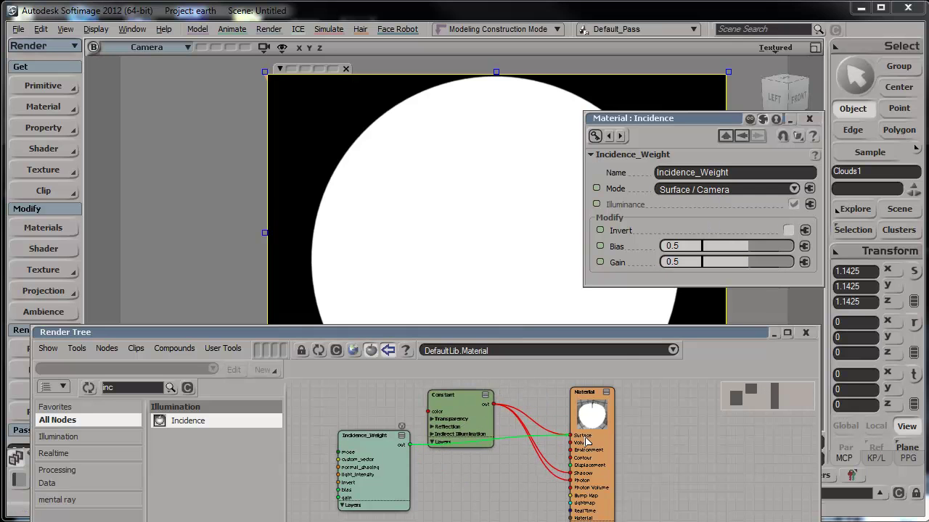
click(557, 472)
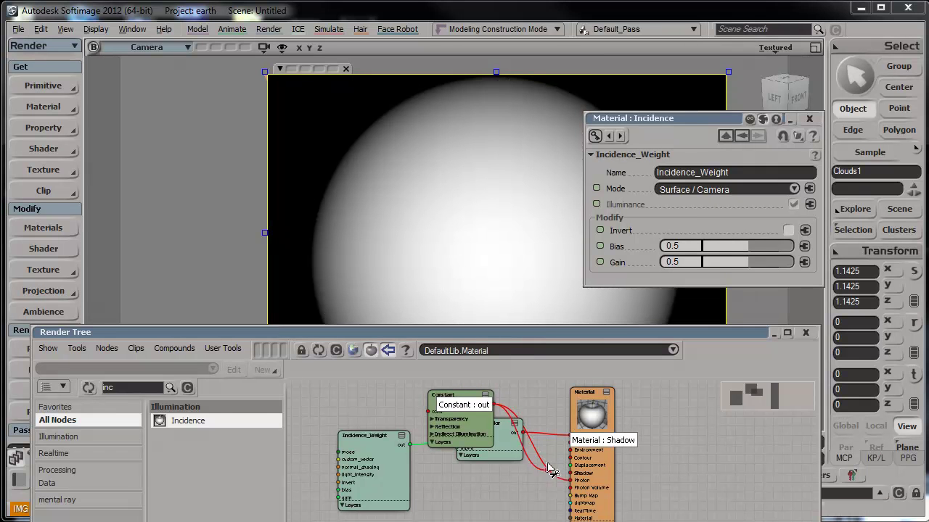
key(Delete)
click(558, 477)
key(Delete)
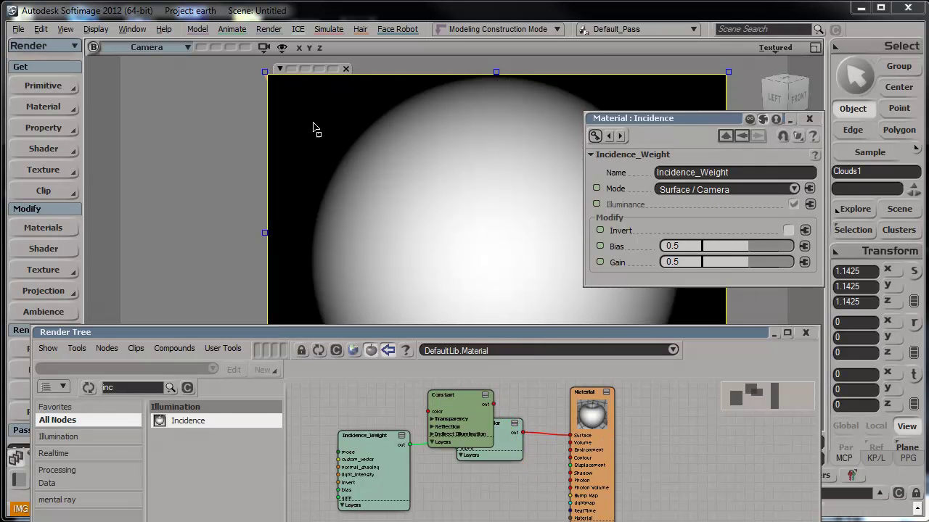
Invert Incidence_Weight, set its bias to 0.8 and gain to 0.15, and close its properties
click(788, 231)
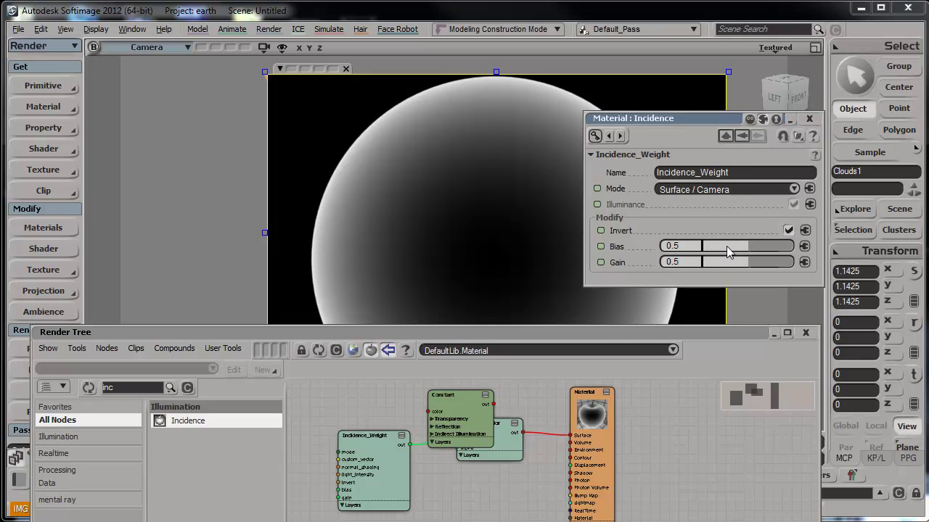
drag(734, 246, 782, 246)
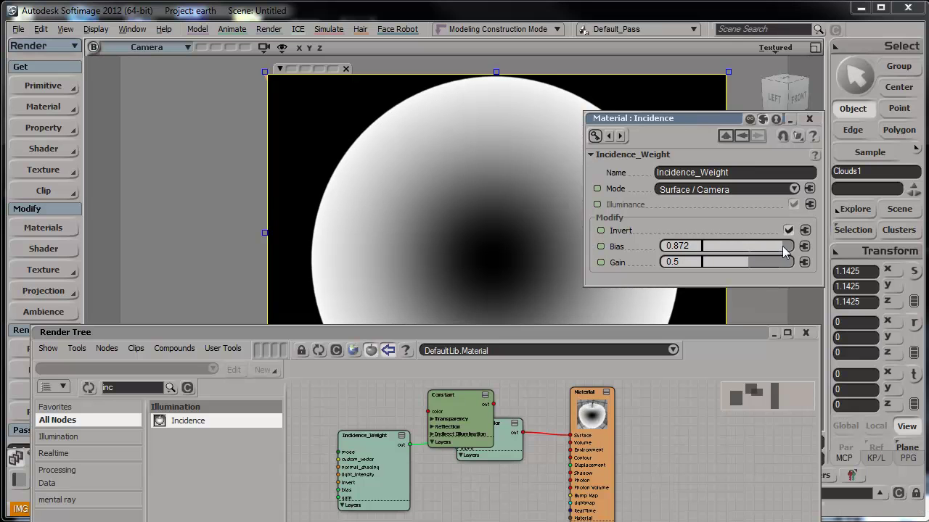
click(694, 245)
text(.8)
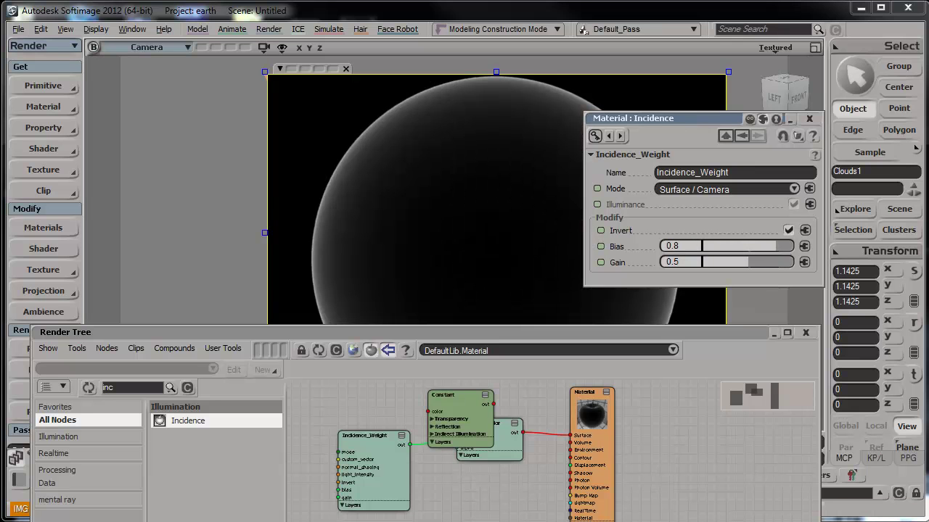
click(685, 262)
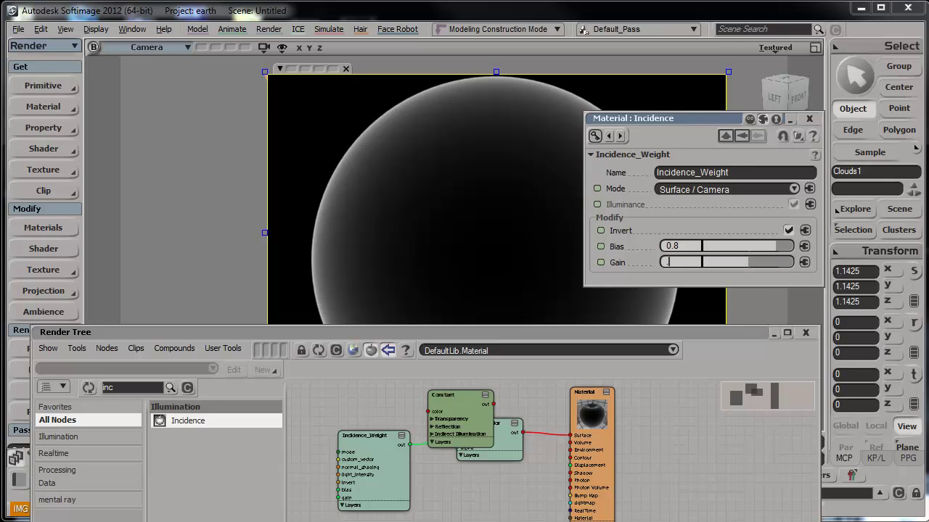
text(.1)
key(Return)
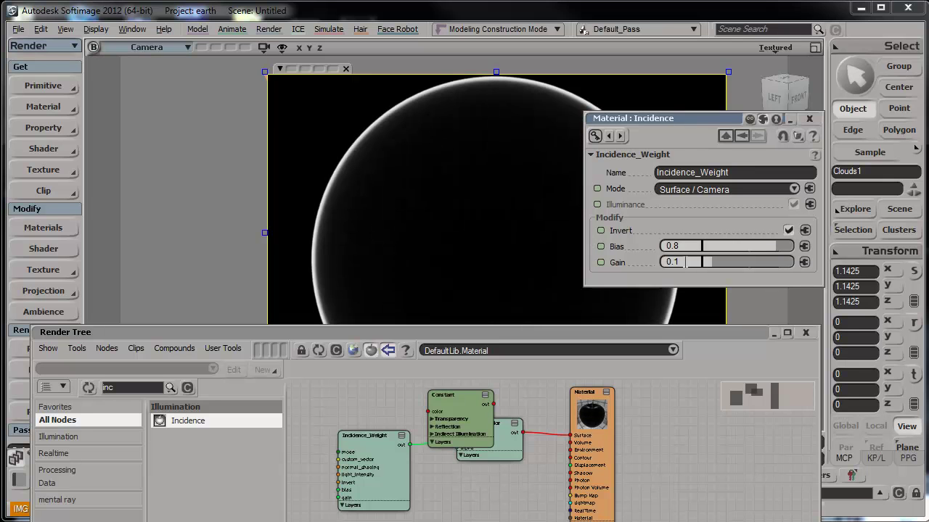
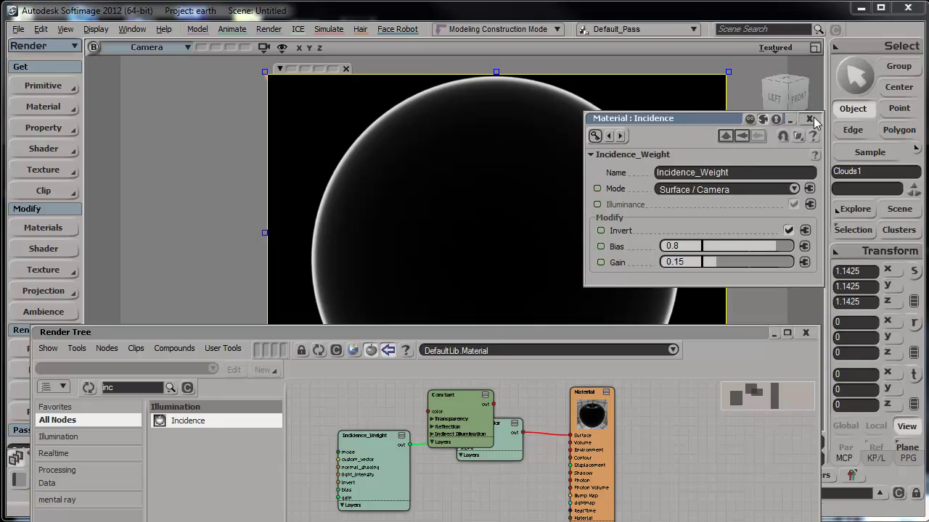
click(810, 119)
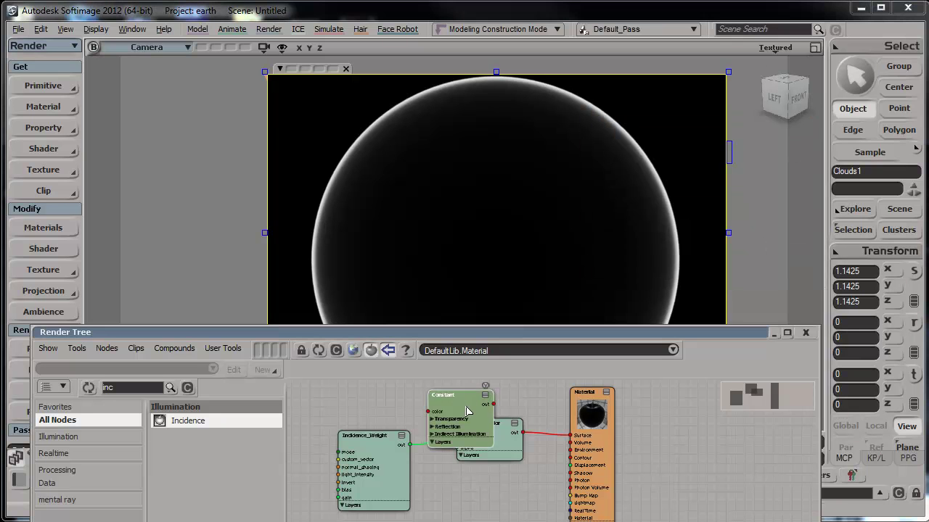
Rearrange the Constant, Scalar_to_Color and Incidence_Weight nodes to make room for another node chain
drag(442, 395, 500, 484)
drag(495, 443, 483, 445)
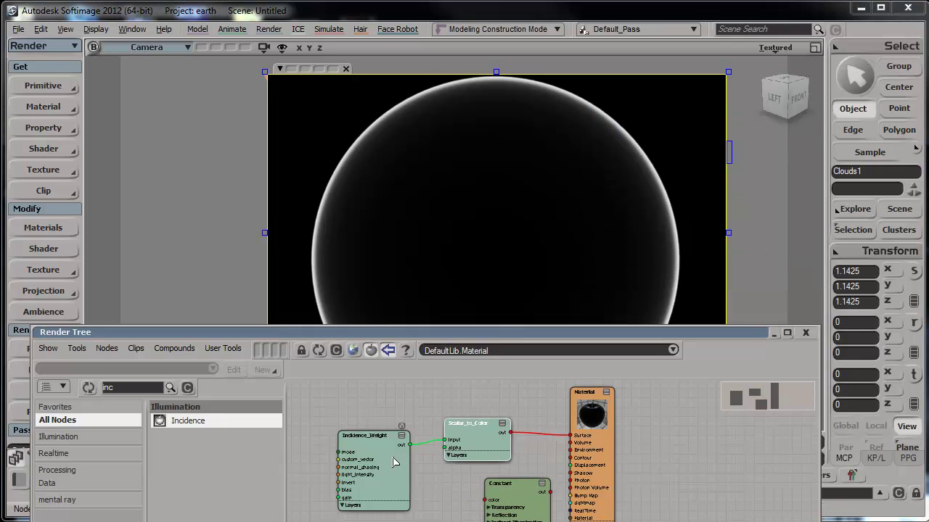
drag(392, 458, 385, 411)
drag(464, 443, 427, 415)
Add a second Incidence node wired to the material's Surface input and arrange it with its Scalar_to_Color1 node below the first pair
drag(186, 425, 589, 436)
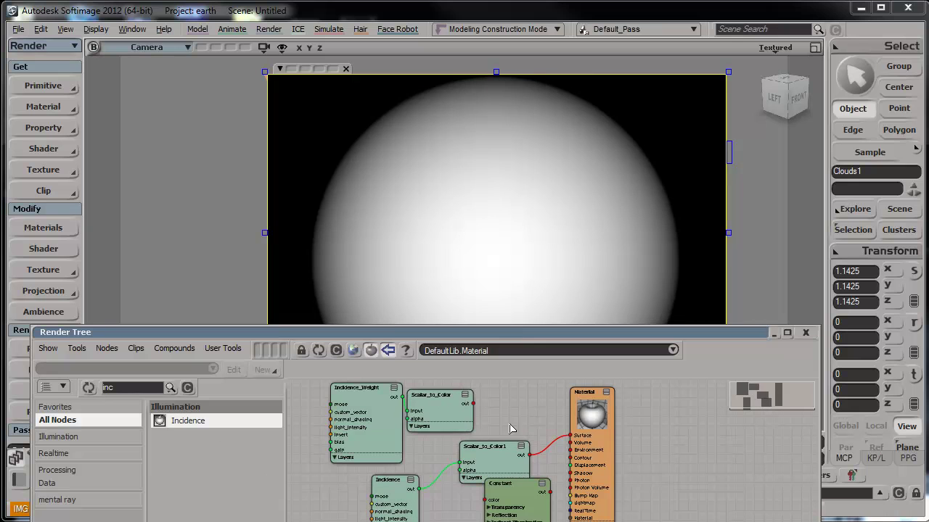
drag(391, 502, 373, 499)
drag(500, 463, 468, 470)
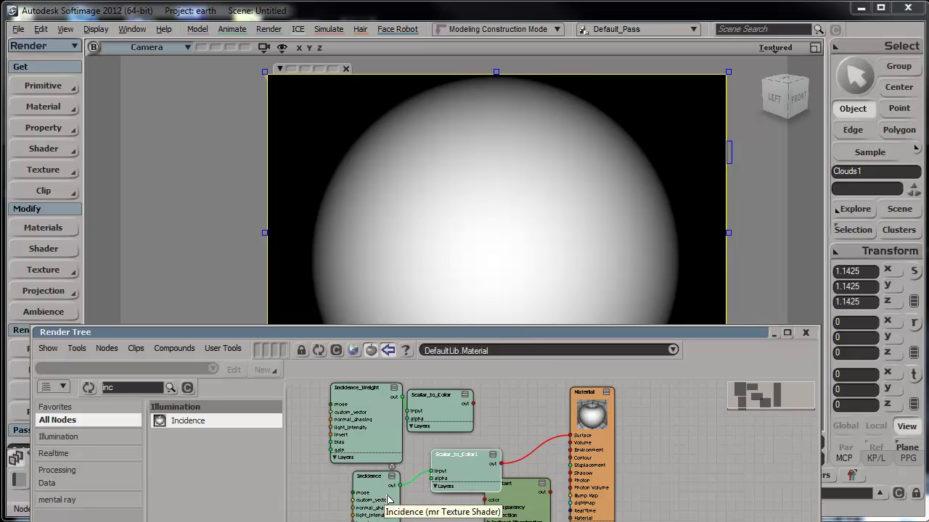
Enable Invert on the second Incidence node and disconnect Scalar_to_Color1 from the material's Surface input
double_click(381, 499)
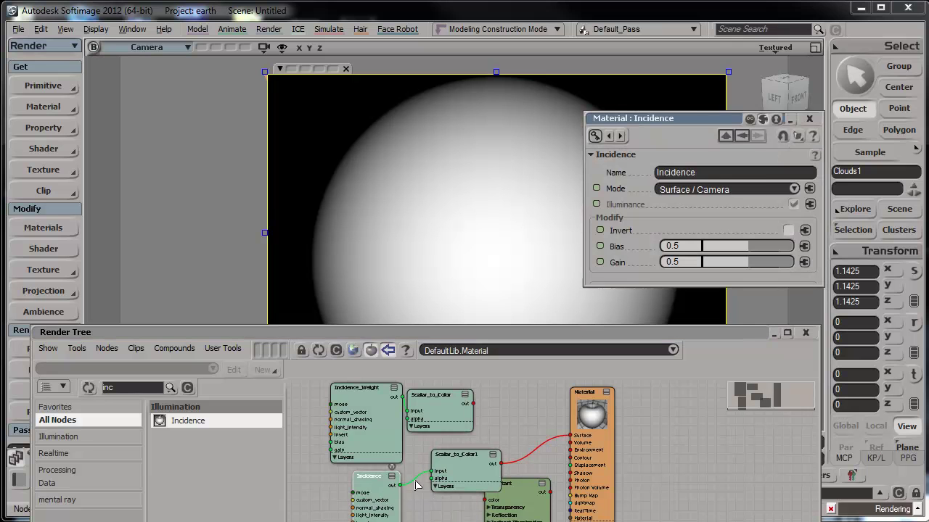
click(788, 230)
drag(620, 336, 617, 381)
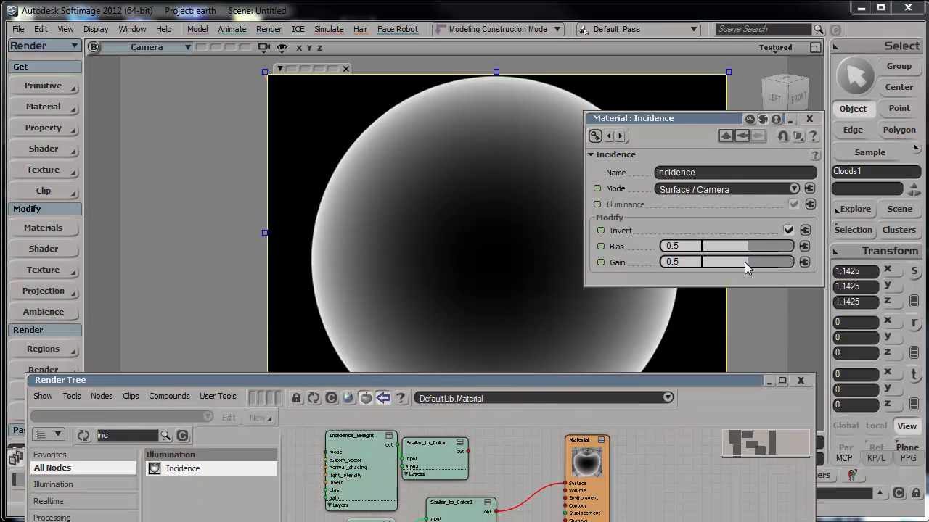
drag(463, 517, 448, 516)
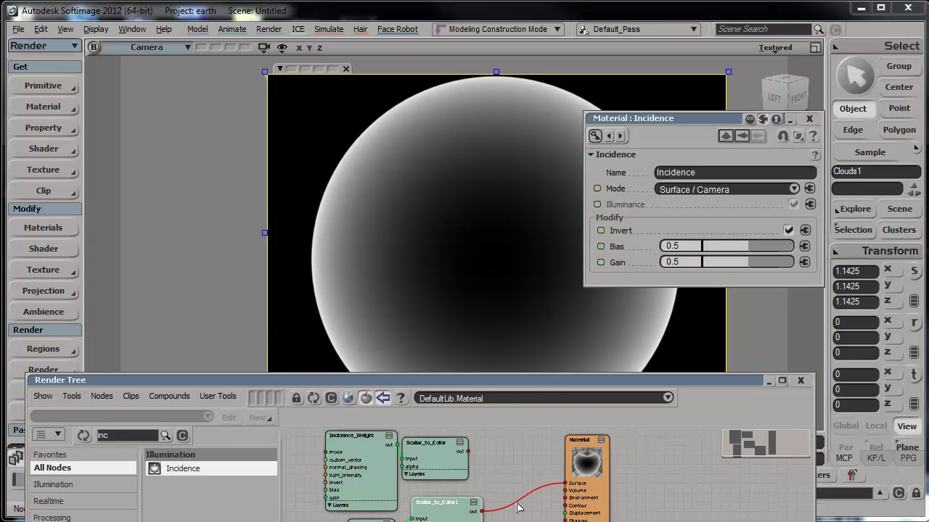
drag(519, 501, 519, 515)
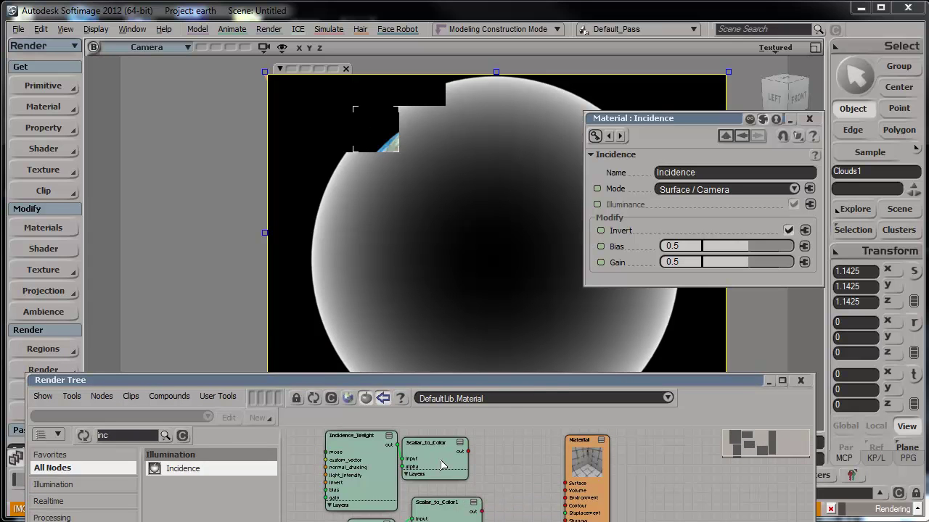
Search the shader nodes for "mix" and add a Mix_2_Colors node beside the Material node
double_click(151, 436)
text(m)
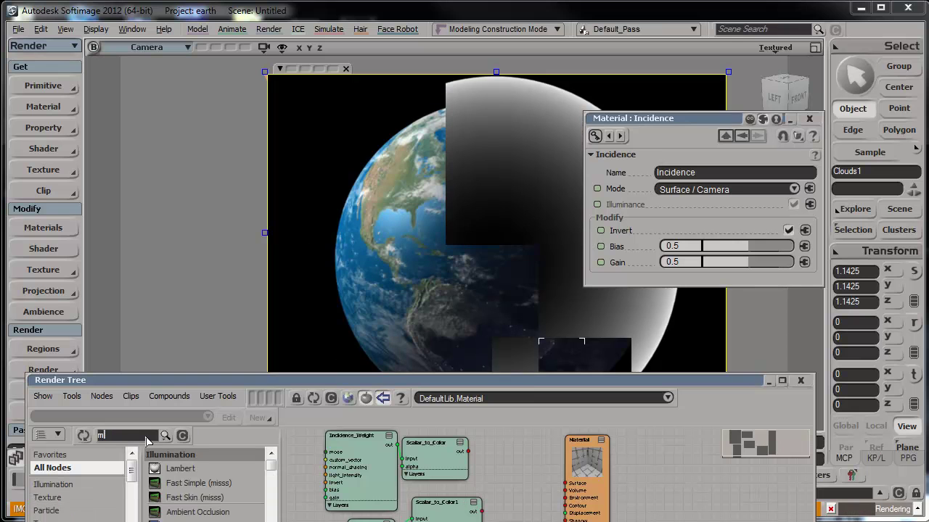
text(ix)
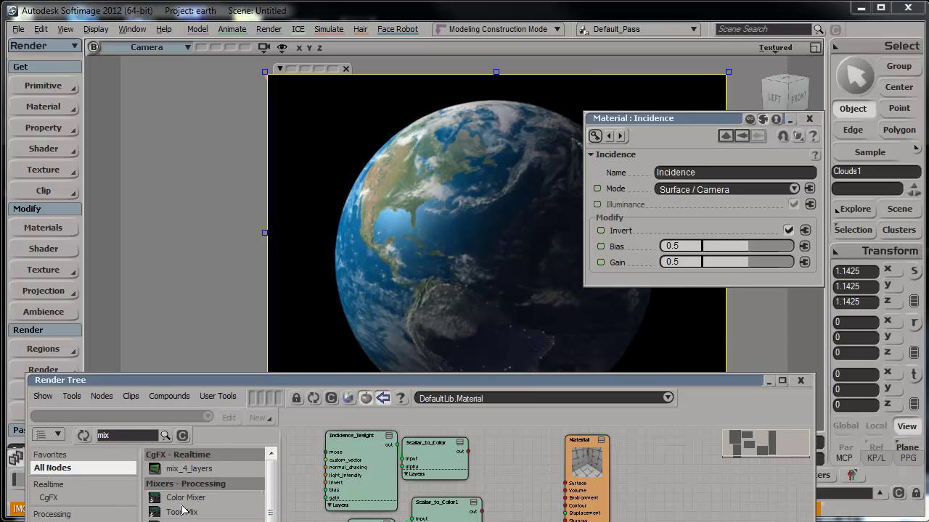
drag(193, 521, 495, 438)
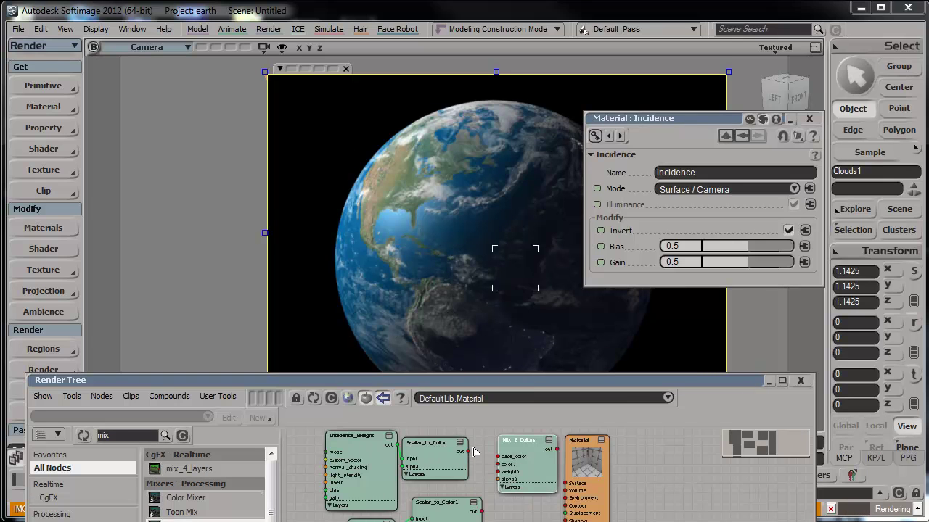
Connect Scalar_to_Color to the mixer's weight1 input and the mixer to the material's Surface, and open the Mix_2_Colors properties
drag(469, 452, 499, 472)
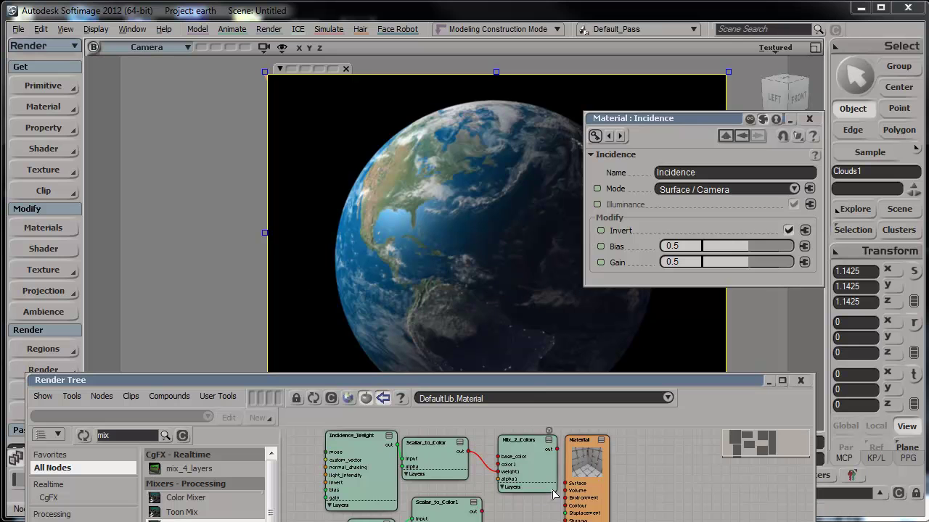
drag(555, 449, 575, 493)
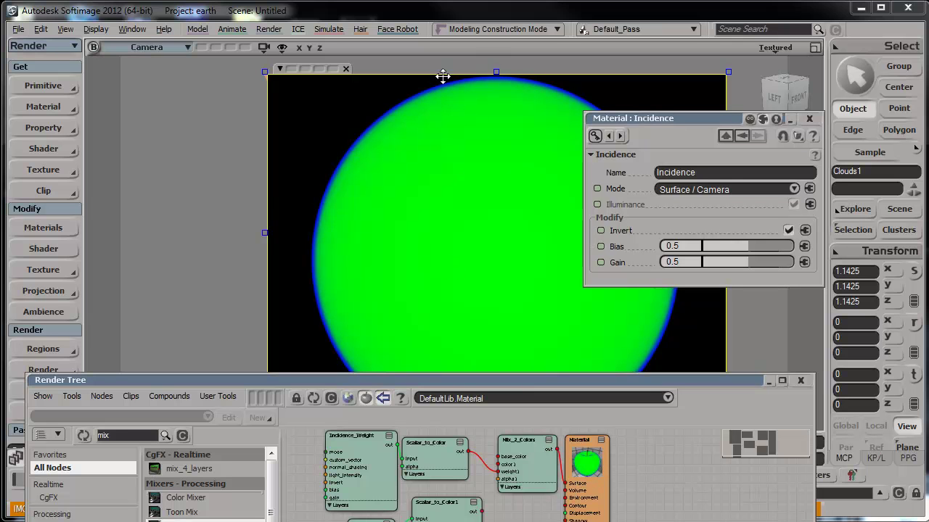
click(535, 465)
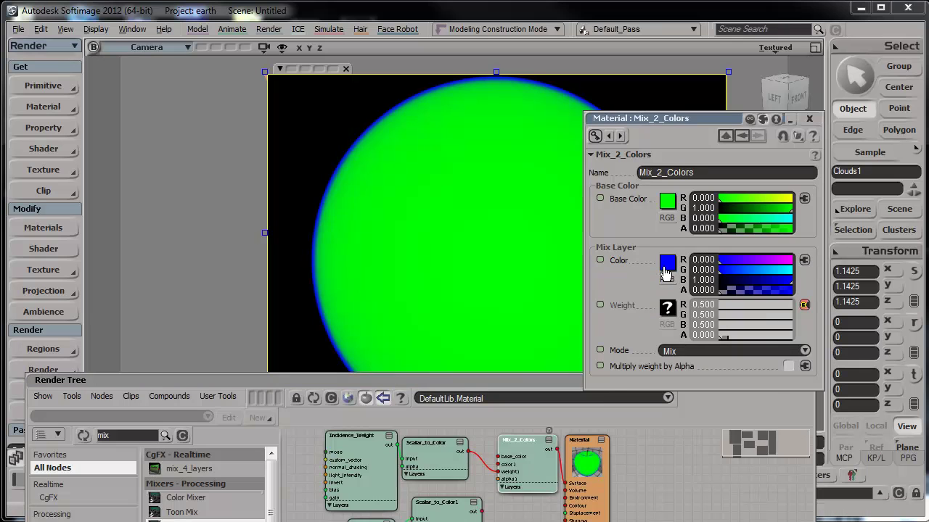
Set the mixer's layer Color to black and connect Scalar_to_Color1 to its base_color input
click(667, 263)
drag(762, 313, 762, 368)
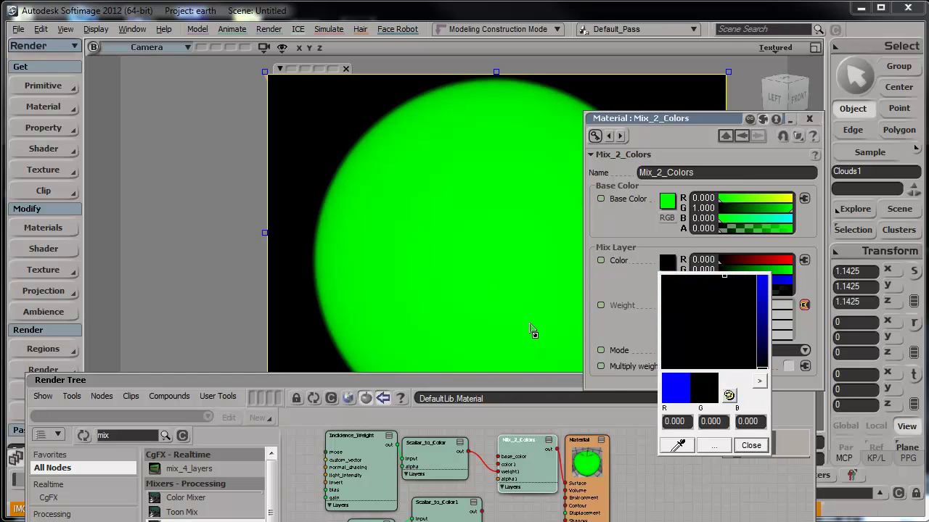
drag(483, 514, 497, 462)
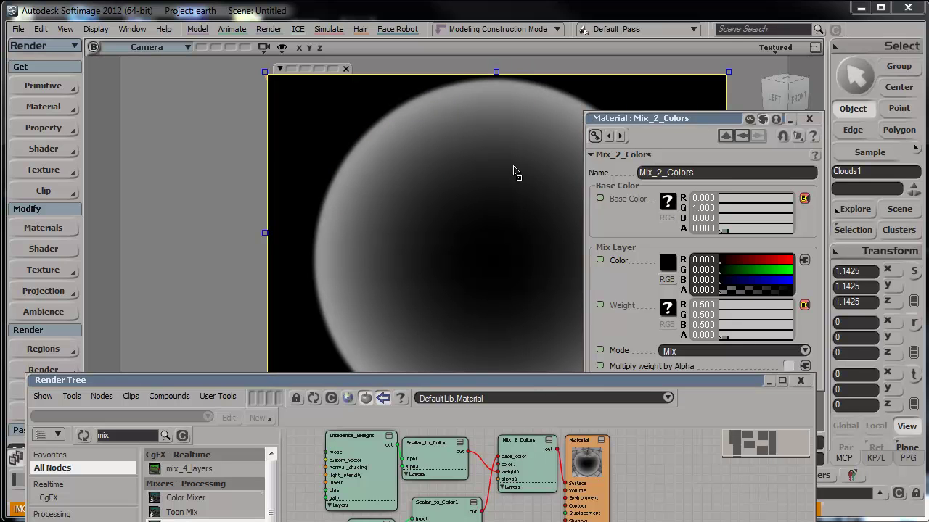
drag(618, 121, 750, 129)
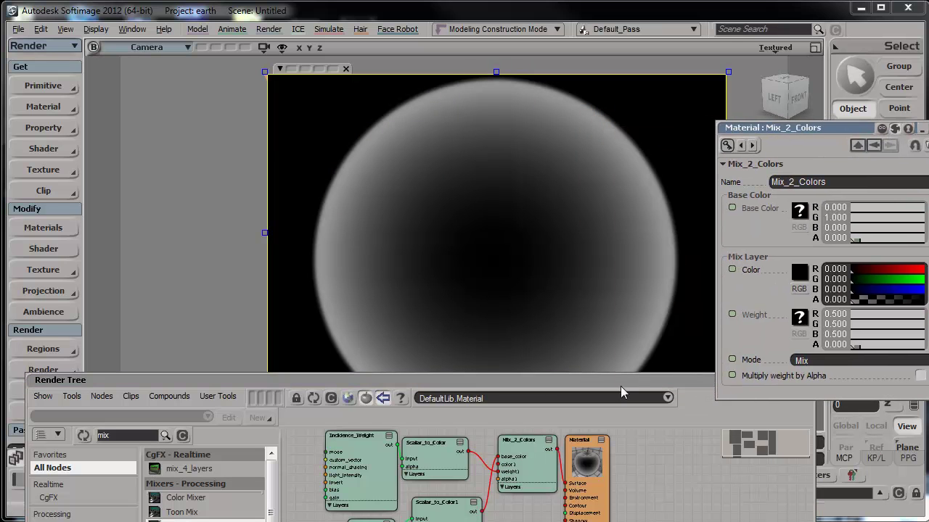
Group the incidence and mixer nodes feeding the Surface into a shader compound and name it Atmos
drag(623, 384, 652, 370)
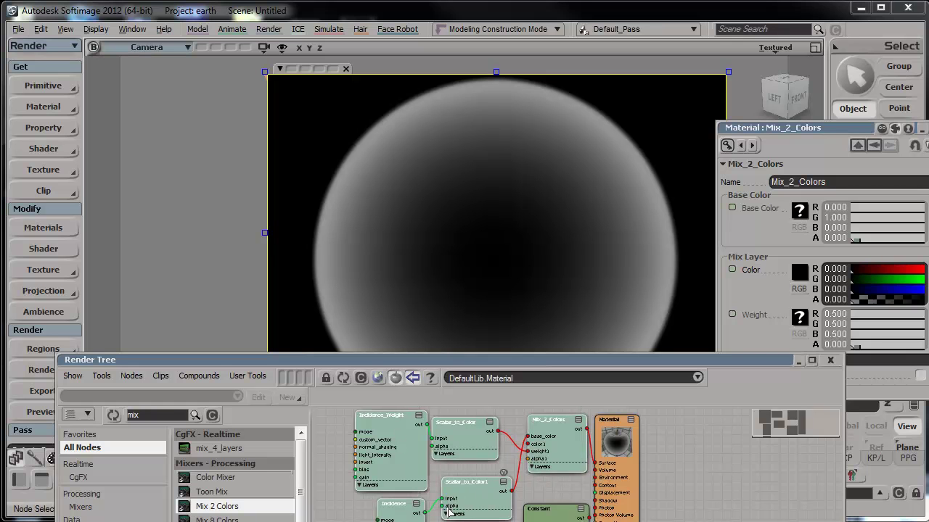
click(199, 375)
click(217, 387)
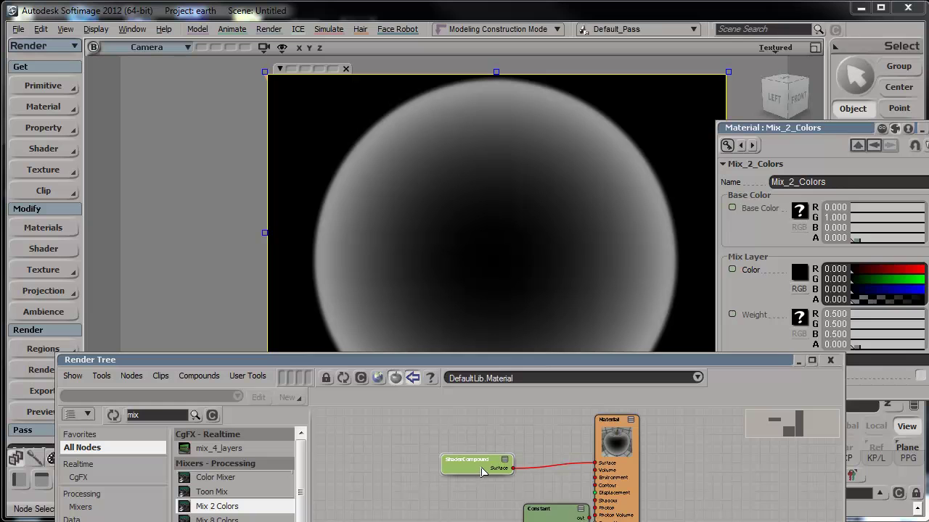
click(482, 471)
double_click(838, 185)
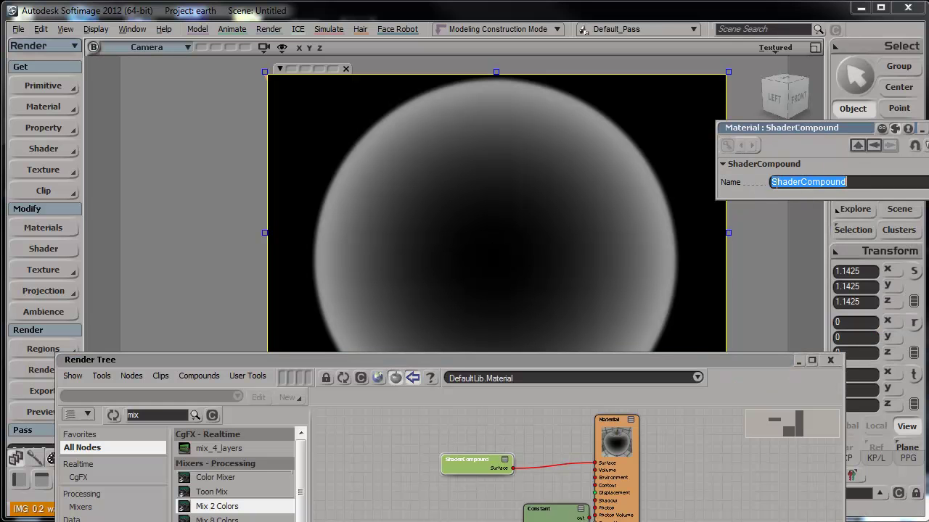
text(Atmos)
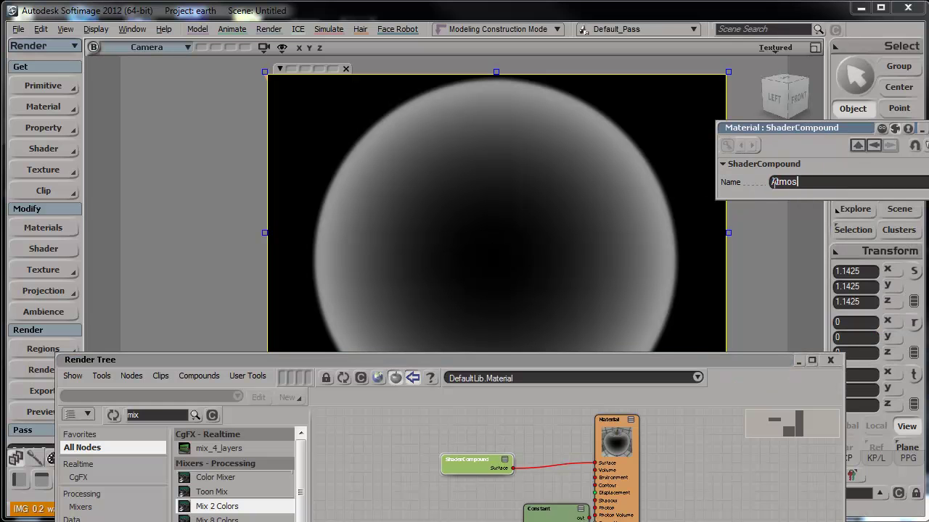
key(Return)
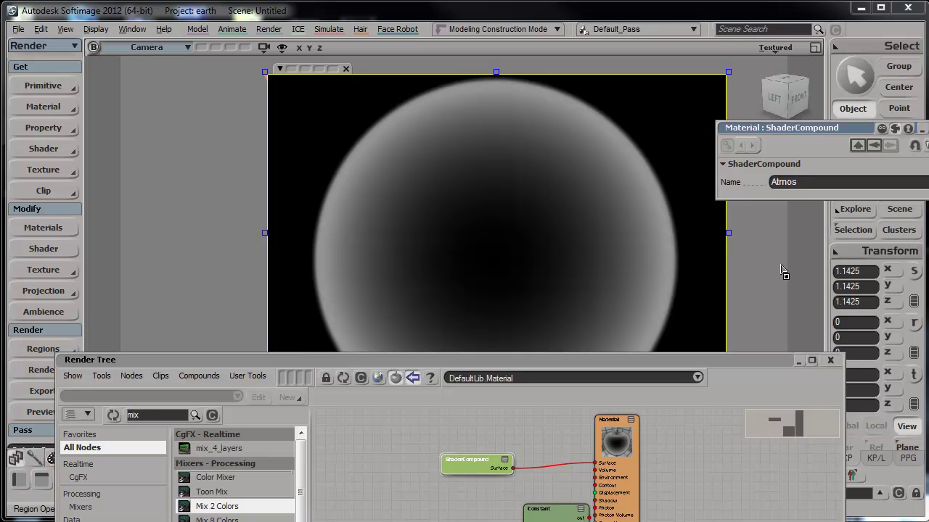
key(Return)
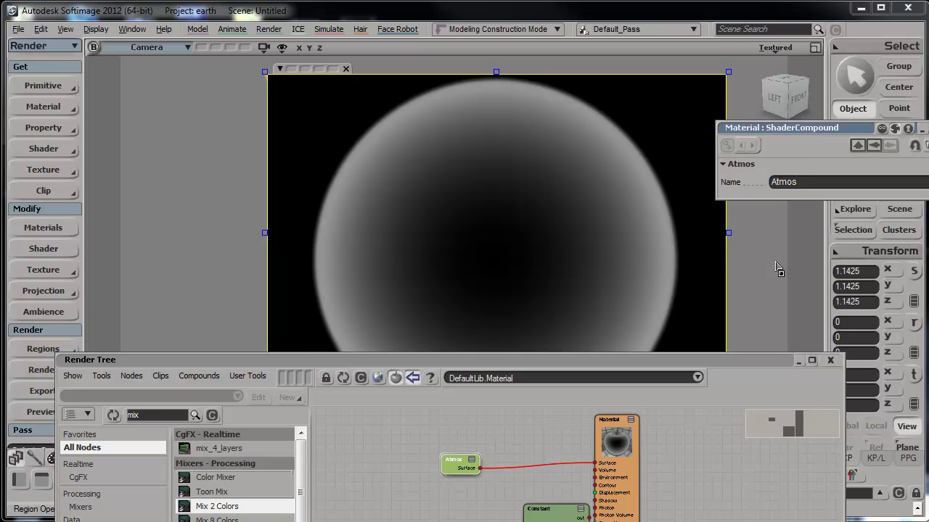
Find the Incidence node with "inc", add it wired to the material's Surface input, and move the Atmos compound clear above it
click(169, 418)
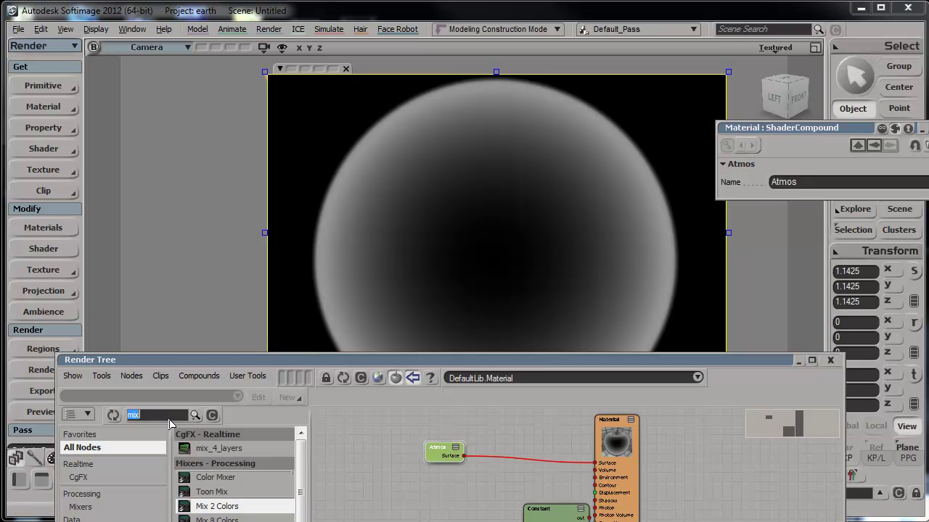
key(BackSpace)
text(inc)
drag(213, 455, 613, 466)
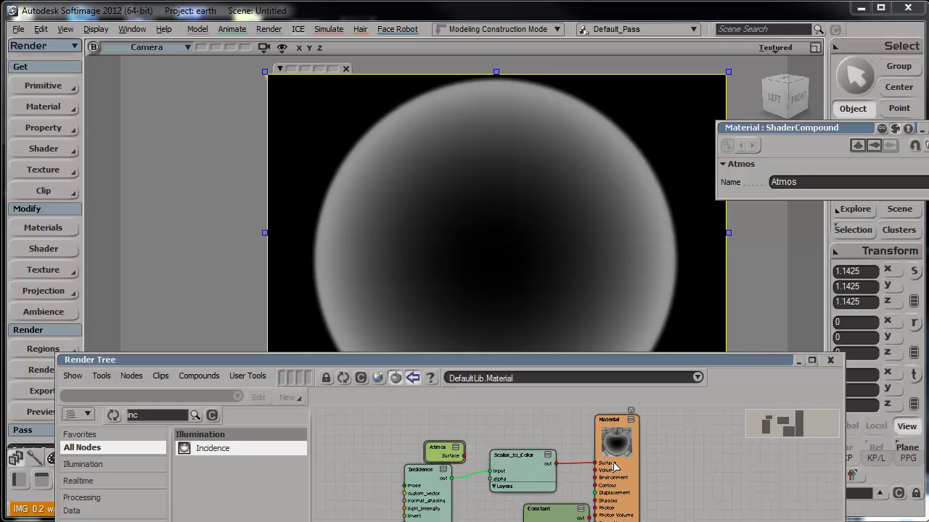
drag(440, 453, 426, 434)
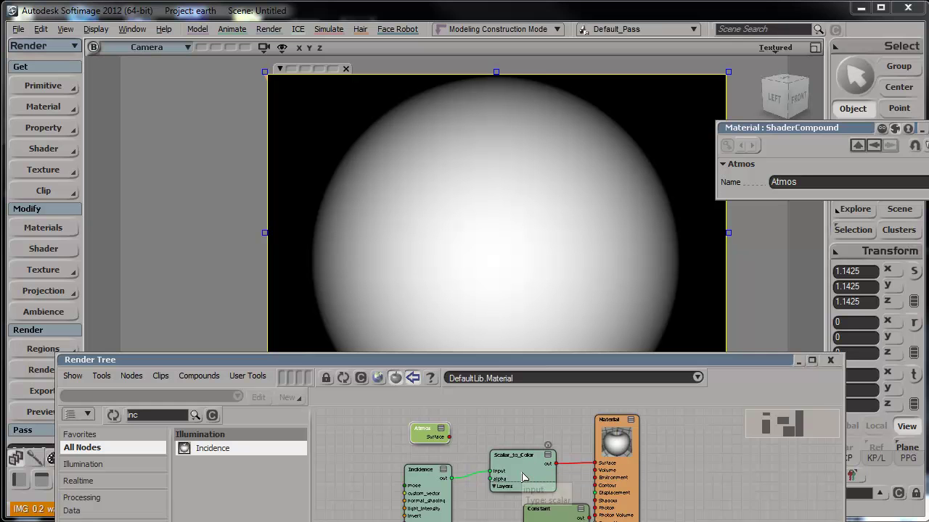
Set the new Incidence node's Mode to Surface / Lights
double_click(431, 486)
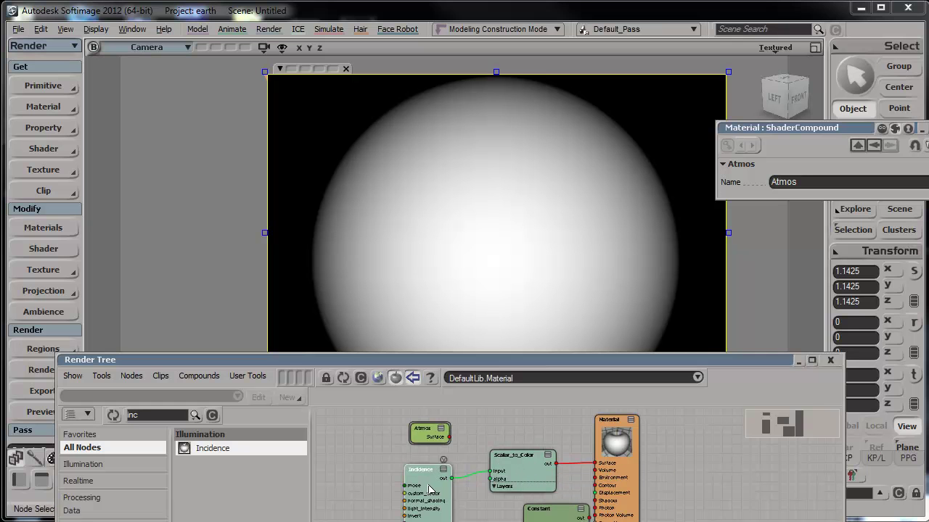
drag(828, 127, 698, 112)
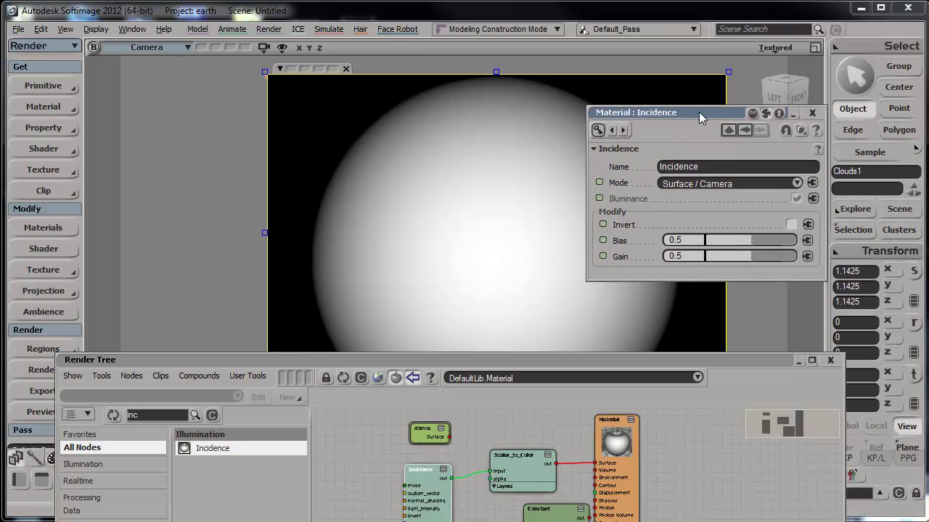
click(755, 183)
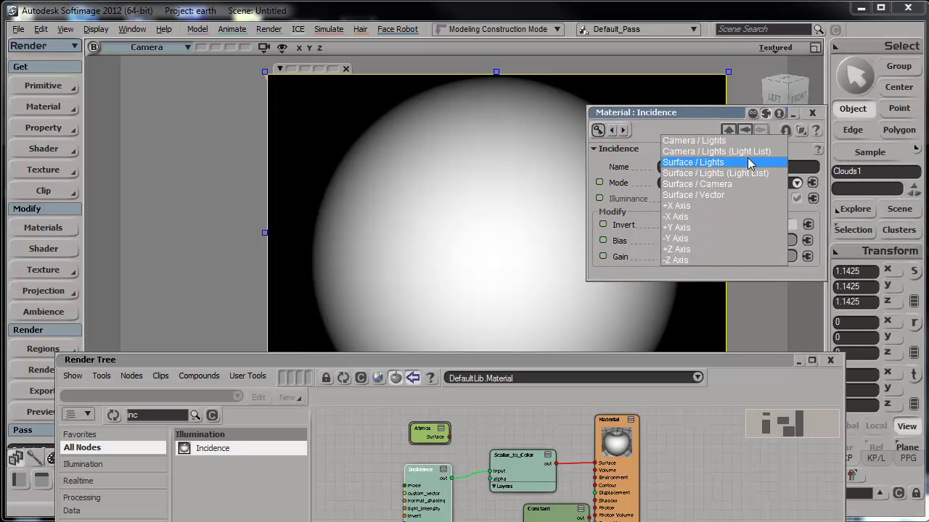
click(747, 160)
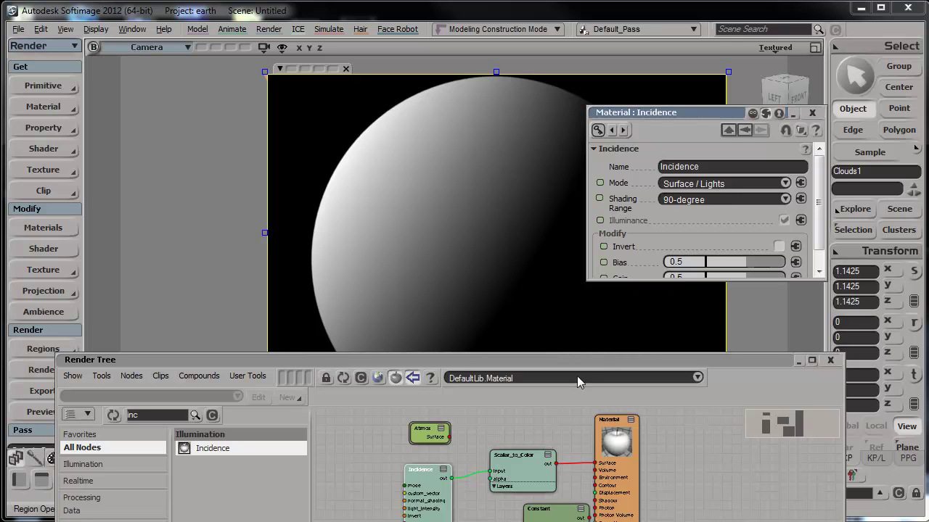
Move the Incidence and Scalar_to_Color nodes away from the Material node and disconnect Scalar_to_Color from its Surface input
drag(518, 473, 501, 479)
drag(429, 493, 402, 497)
drag(491, 480, 453, 476)
drag(552, 468, 533, 470)
Add a Mix 2 Colors node found with "mix", driving its weight1 from Scalar_to_Color and feeding its output to the material's Surface
double_click(165, 418)
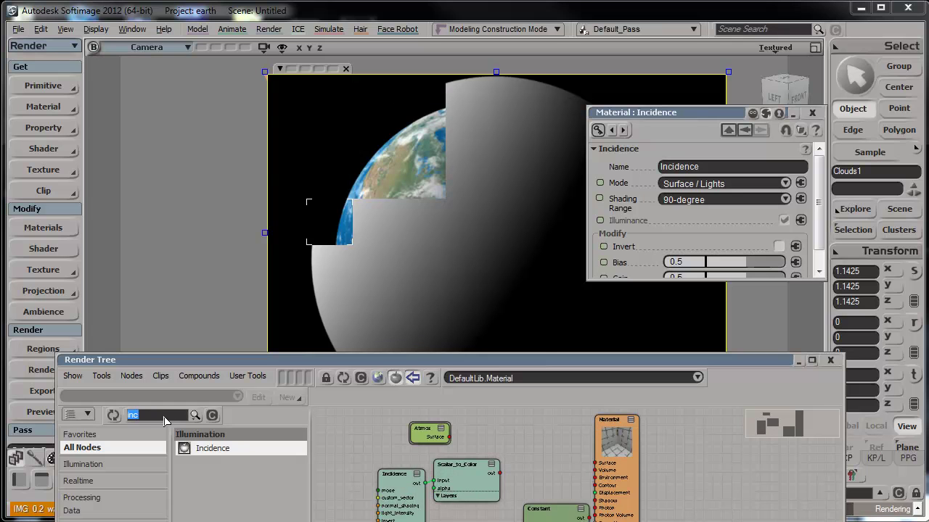
text(mix)
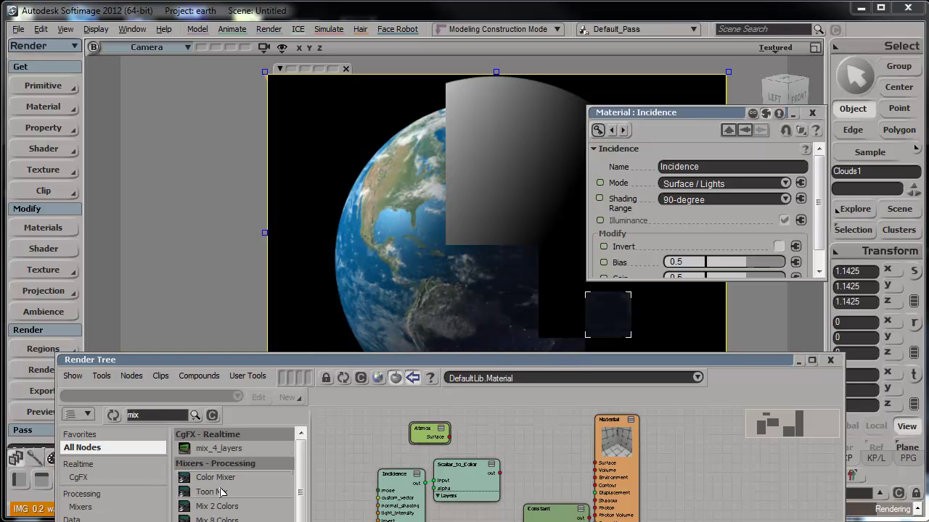
drag(217, 507, 511, 421)
drag(498, 474, 516, 446)
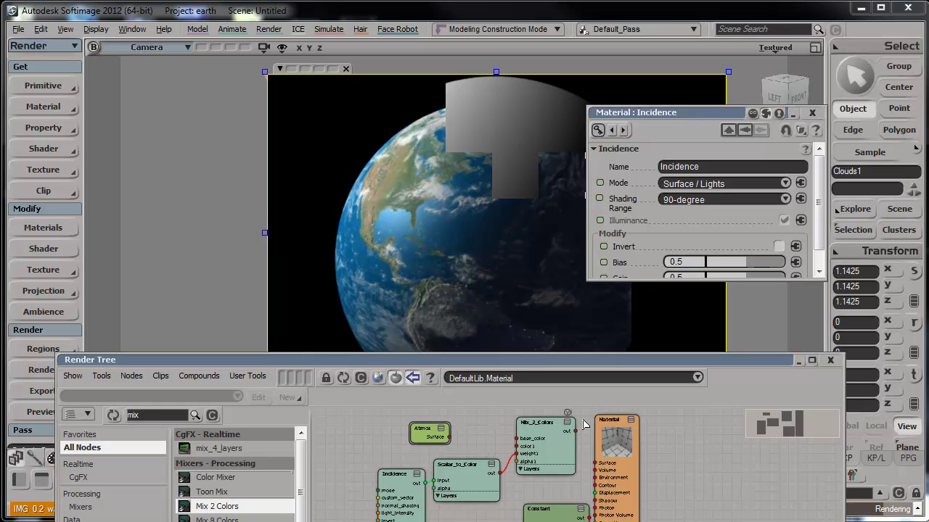
drag(575, 431, 596, 463)
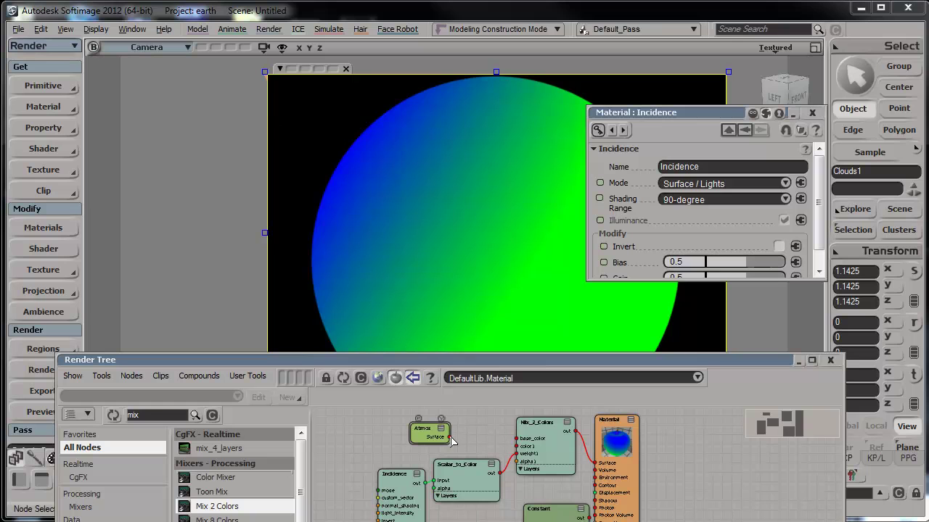
Connect the Atmos compound to the mixer's color1 input and set the mixer's Base Color to black
drag(449, 440, 493, 421)
drag(519, 431, 540, 444)
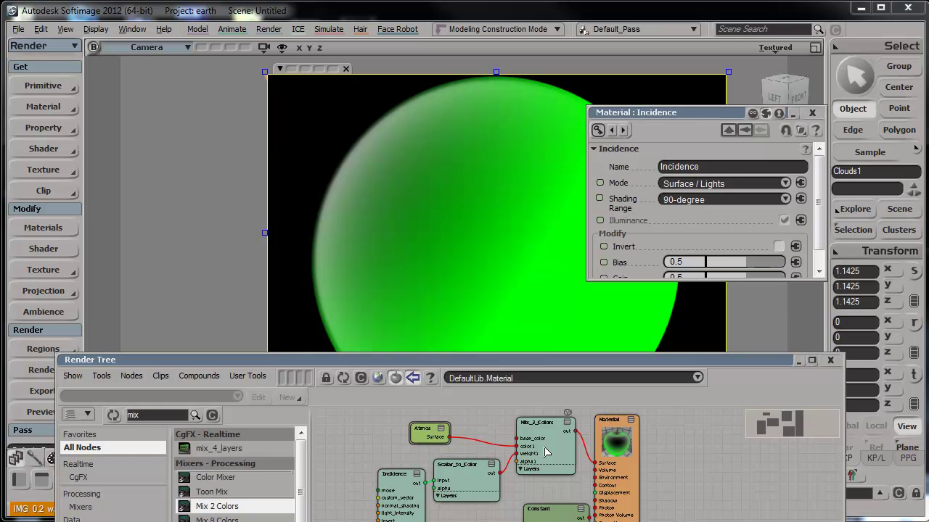
double_click(553, 440)
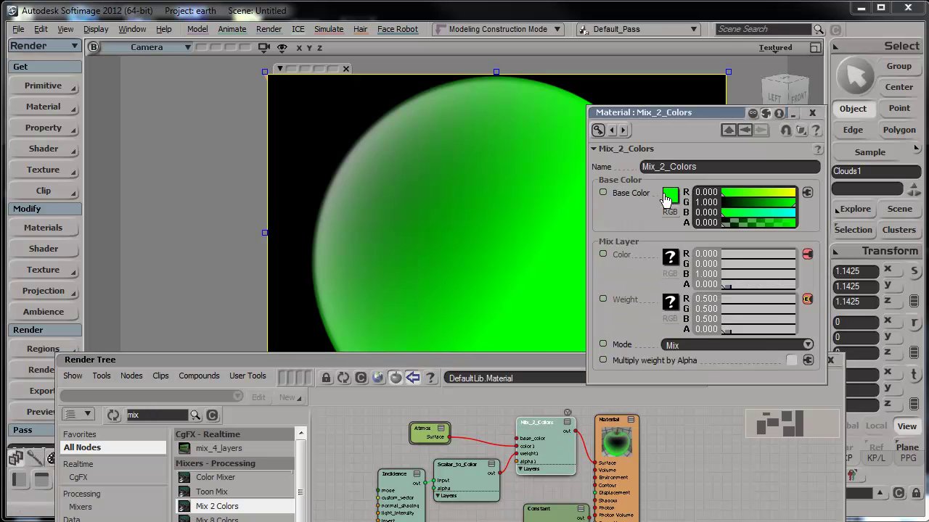
click(667, 196)
drag(758, 222, 761, 300)
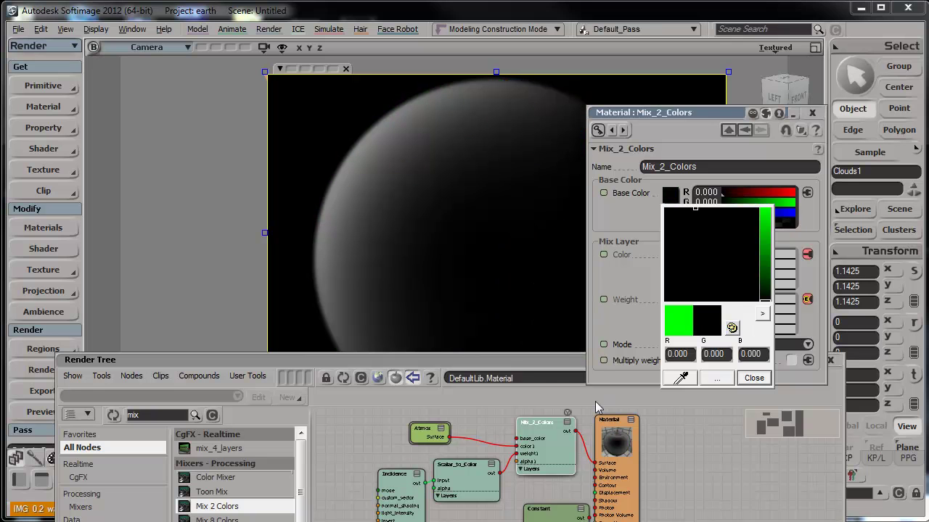
click(811, 112)
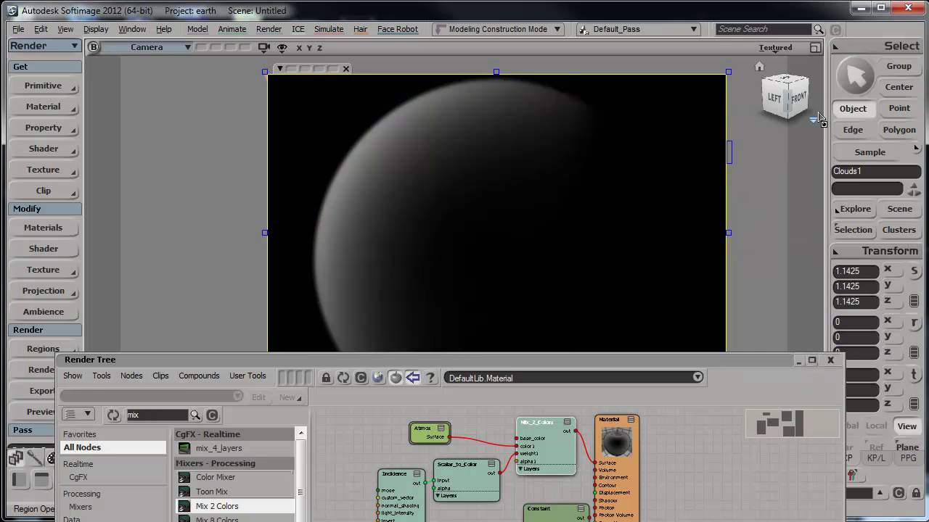
Enlarge the working space in the Render Tree and spread out the Material, Mix_2_Colors, Scalar_to_Color and Incidence nodes
drag(714, 376, 707, 288)
drag(638, 407, 716, 404)
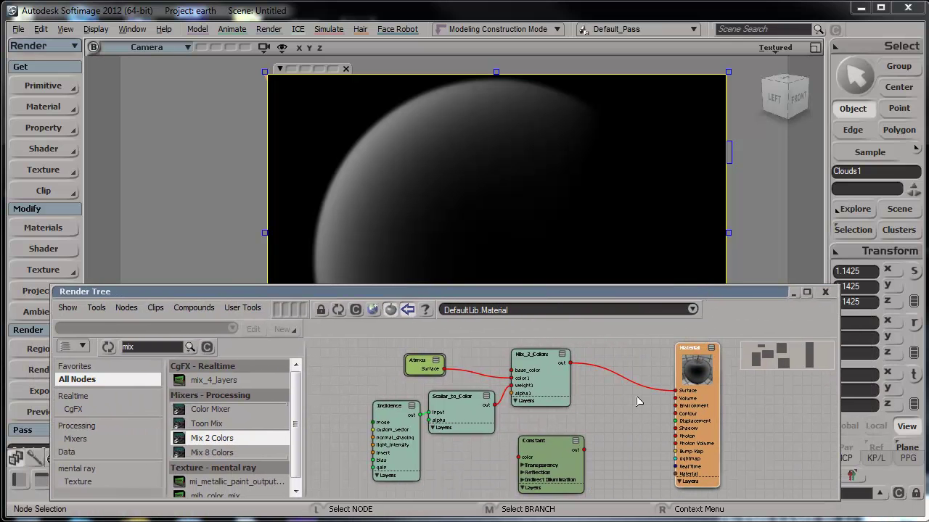
drag(549, 375, 536, 378)
drag(465, 406, 455, 407)
drag(401, 435, 372, 431)
drag(441, 418, 418, 418)
drag(519, 360, 497, 360)
Connect Mix_2_Colors to the Constant node's transparency and place Constant between the mixer and the Material, feeding its Surface input
drag(601, 372, 546, 468)
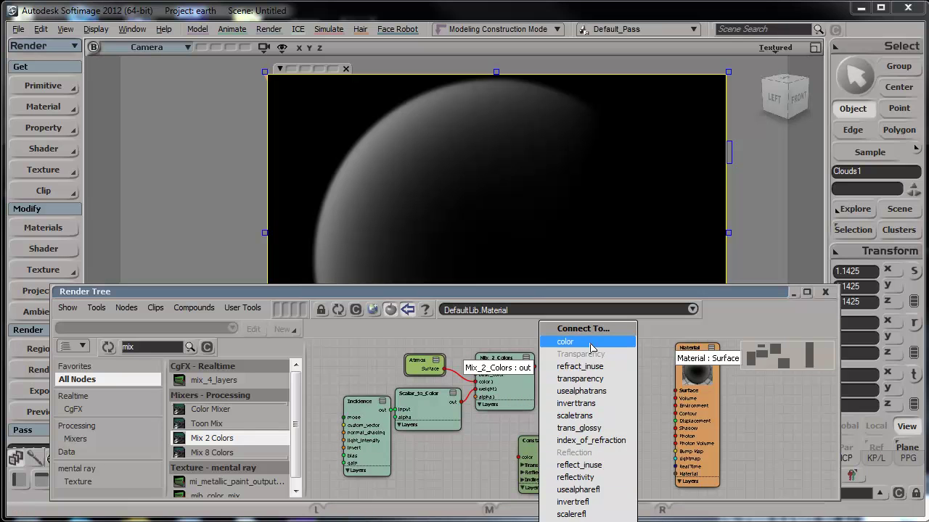
click(589, 380)
drag(534, 440, 574, 388)
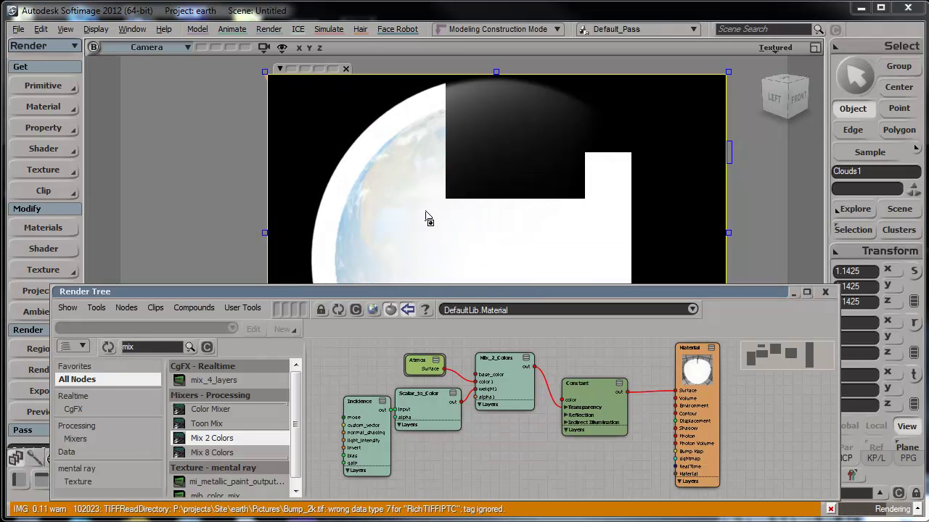
Enable Invert for the Constant node's transparency and close its properties and the Render Tree
double_click(591, 401)
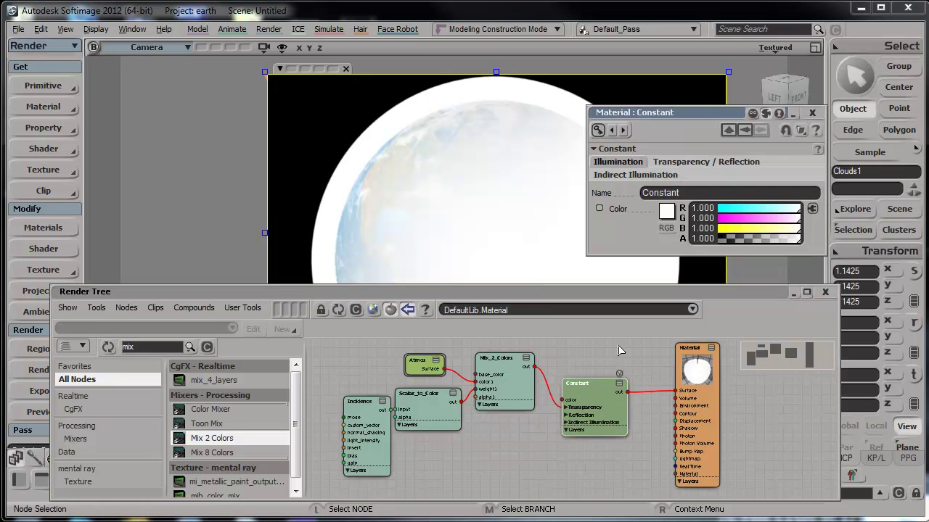
click(692, 161)
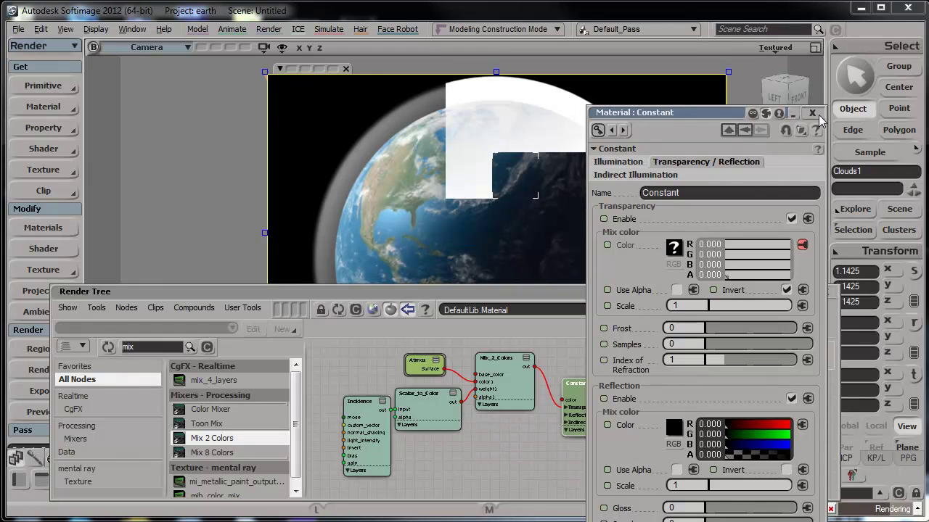
click(815, 113)
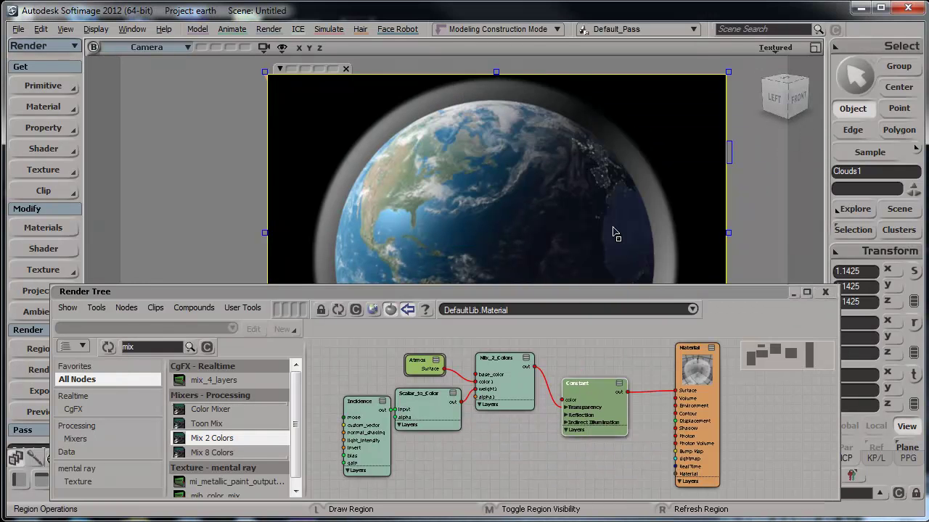
click(825, 291)
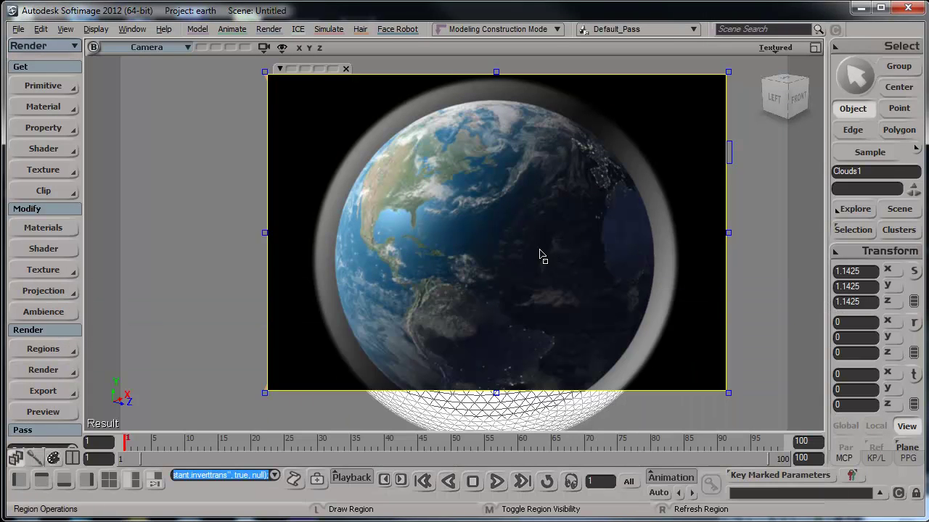
Scale the Clouds1 sphere down uniformly to about 1.008 and draw a new render region over its upper half
key(x)
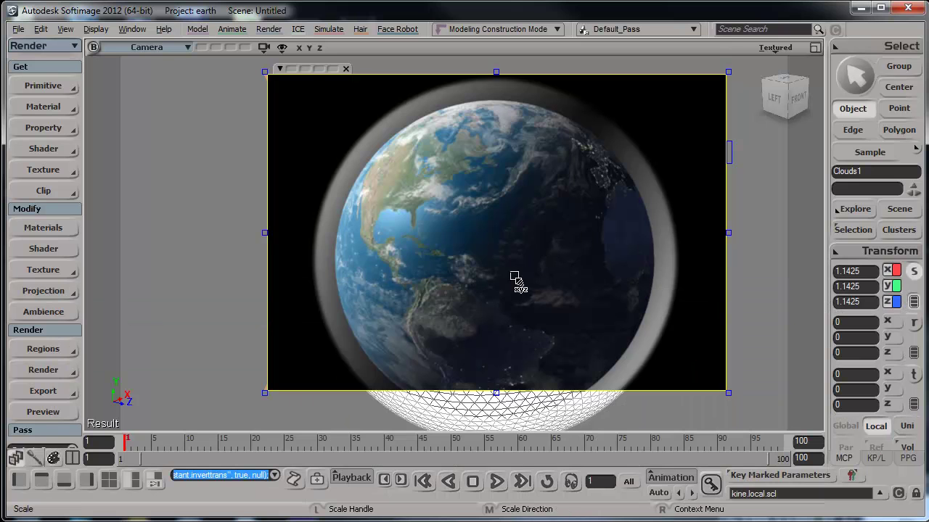
click(346, 69)
drag(494, 261, 480, 263)
key(q)
drag(305, 62, 713, 296)
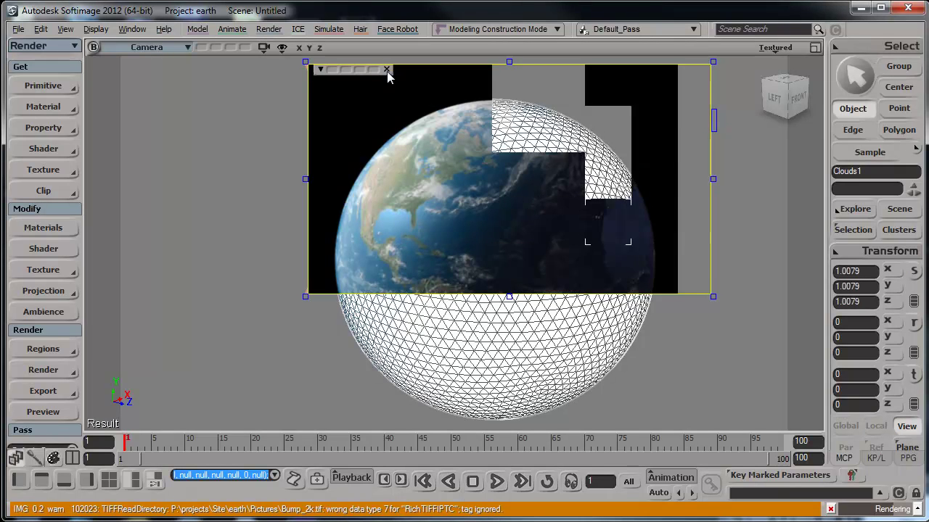
Draw a smaller render region over the sphere's sunlit upper edge and scale Clouds1 up uniformly to about 1.035
drag(247, 97, 510, 212)
key(x)
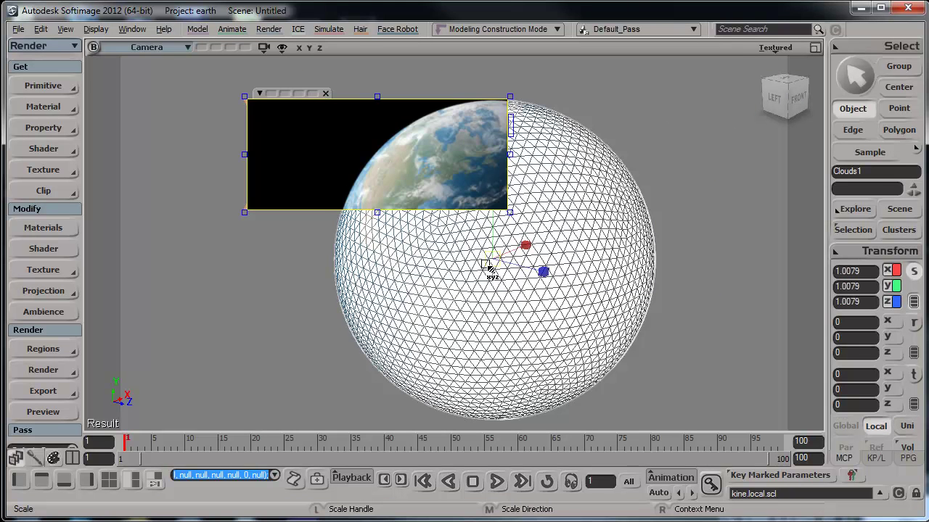
drag(493, 259, 498, 256)
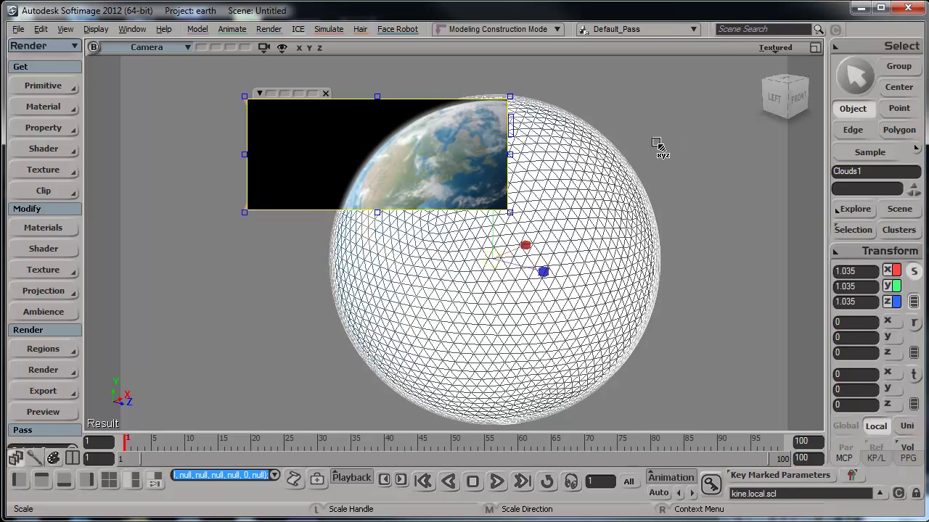
Replace the small render region with a large one covering nearly the whole sphere and its surrounding black space
click(327, 94)
key(q)
drag(268, 74, 713, 322)
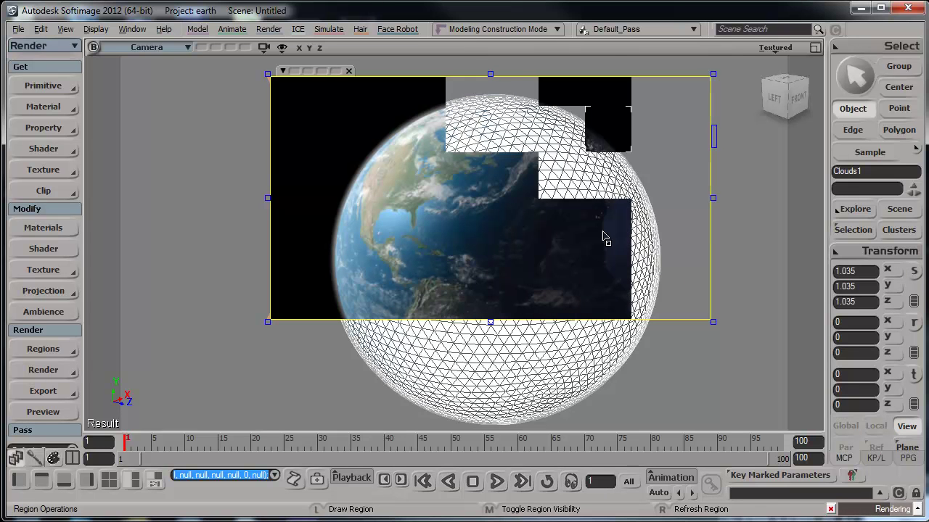
drag(732, 70, 376, 404)
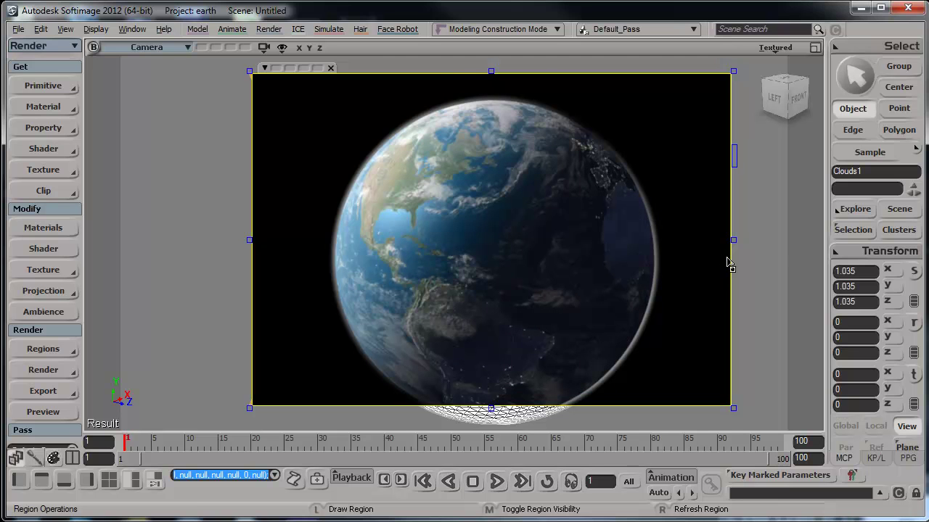
Set the Visible Face option in the Clouds1 rendering visibility properties to Front Face Only
click(854, 231)
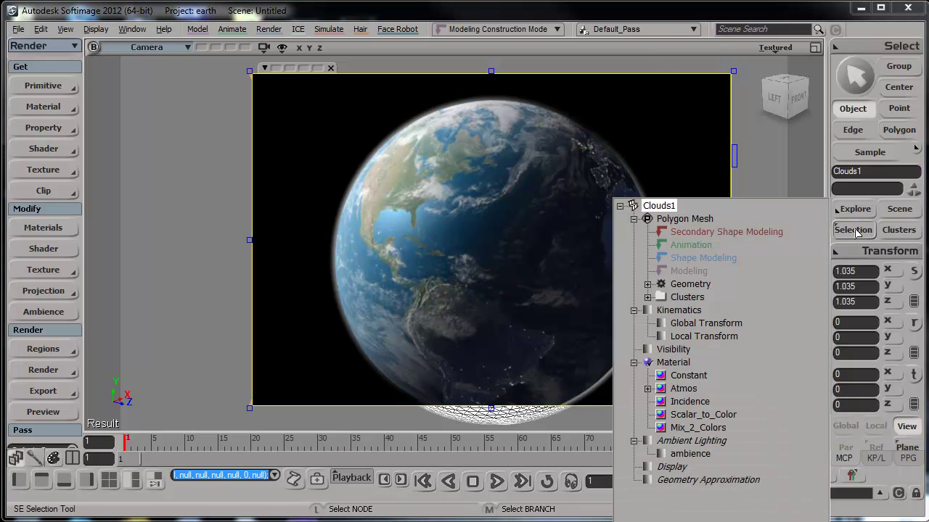
click(648, 350)
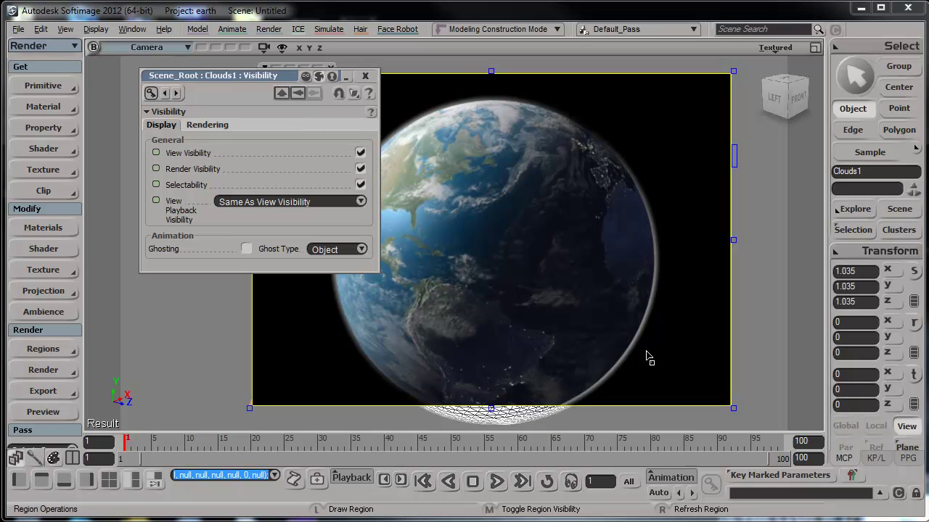
click(208, 126)
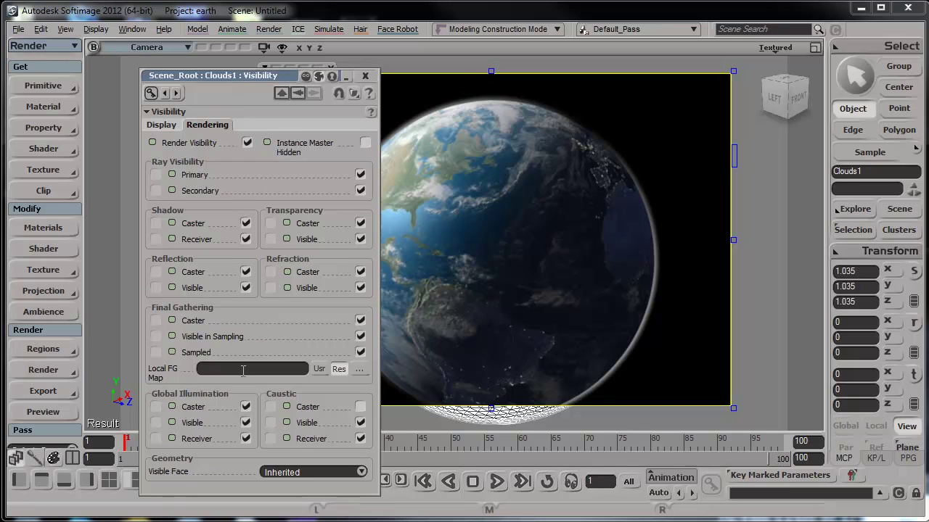
click(307, 473)
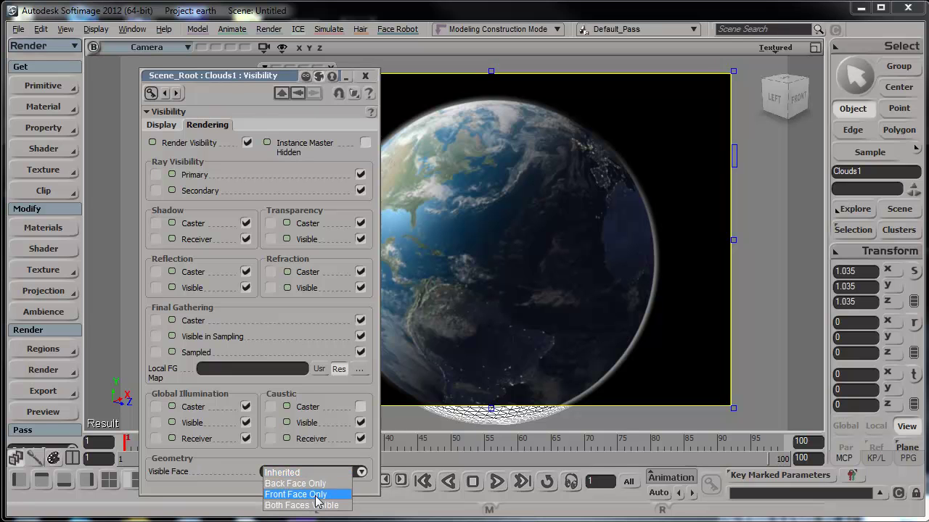
click(315, 496)
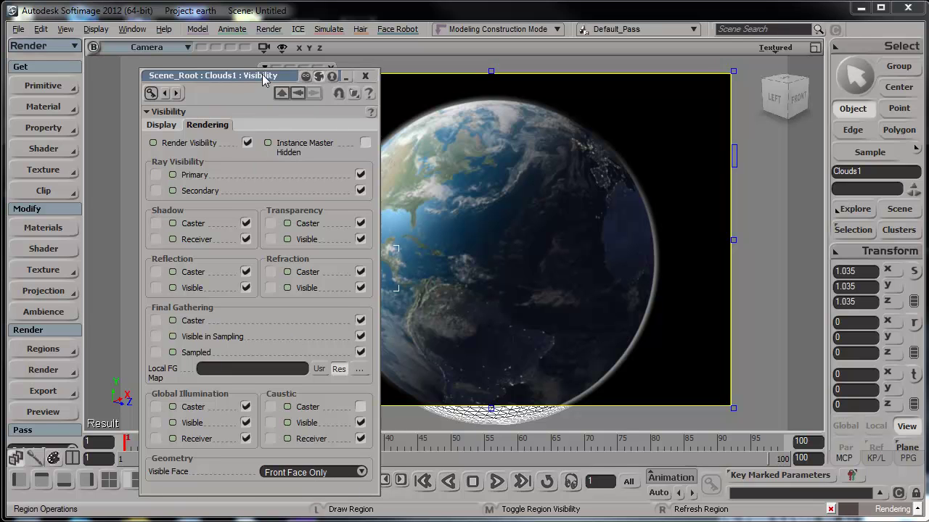
drag(262, 74, 185, 80)
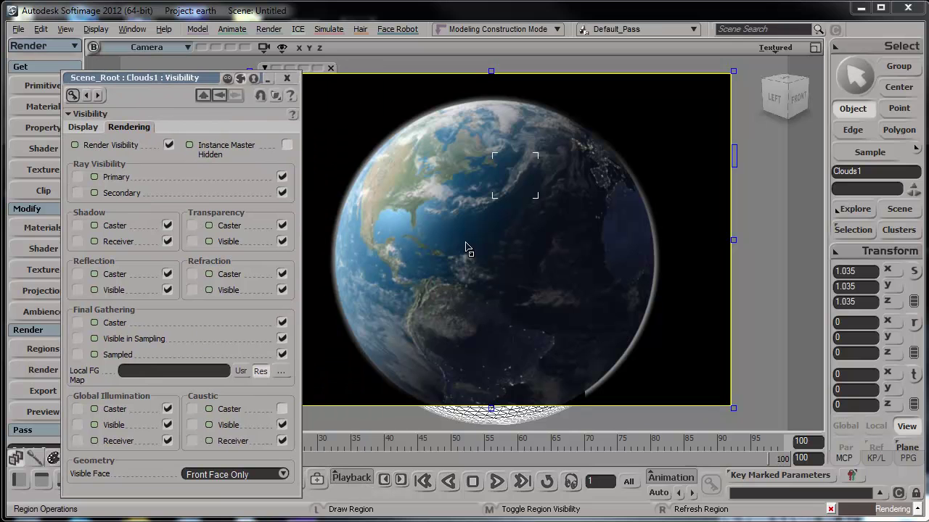
Close the render region and the visibility properties, and draw a fresh region over most of the sphere
click(332, 68)
click(288, 77)
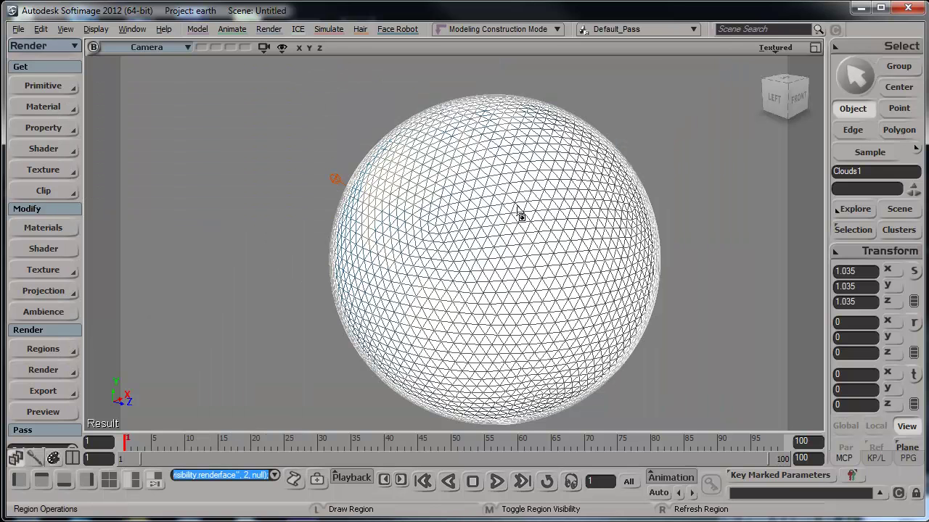
drag(270, 81, 708, 365)
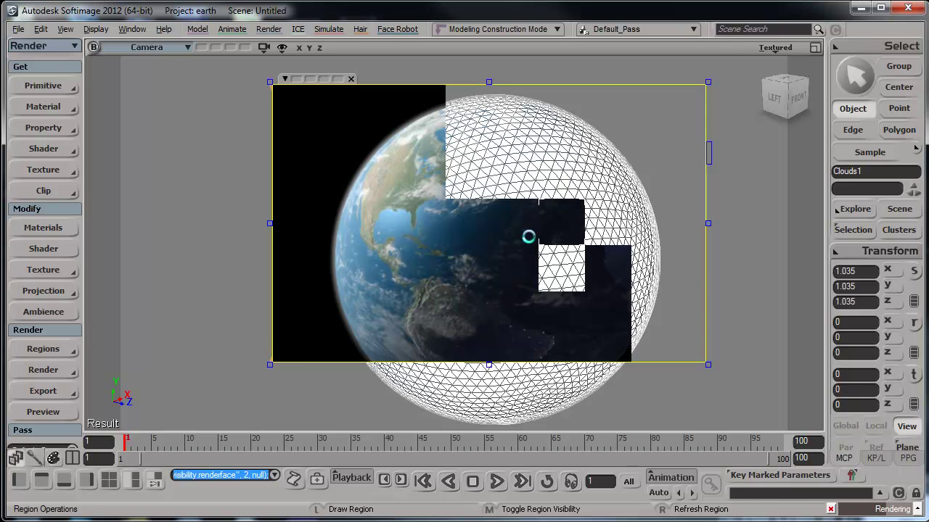
Tint the Constant node's color light blue at about RGB 0.611, 0.848, 1.000, and close its properties and the Render Tree
key(7)
double_click(626, 408)
click(619, 164)
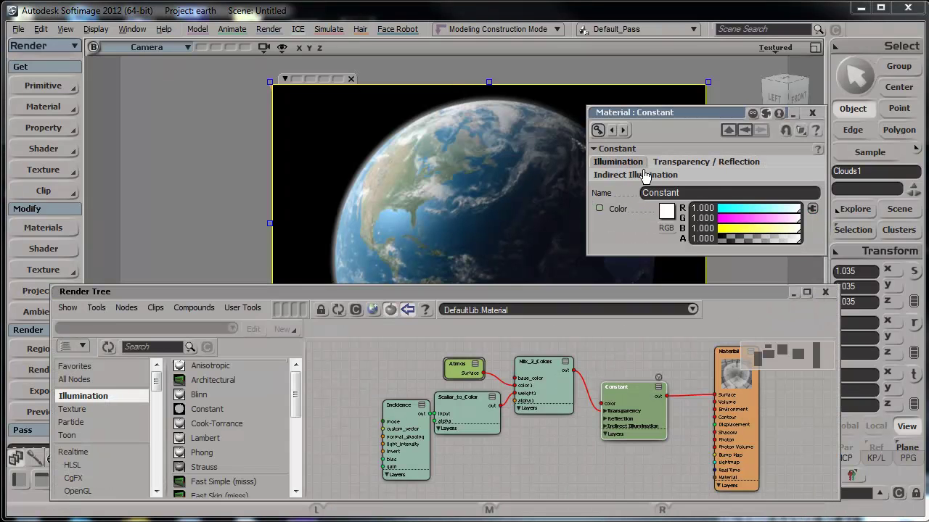
click(667, 211)
drag(717, 263, 714, 281)
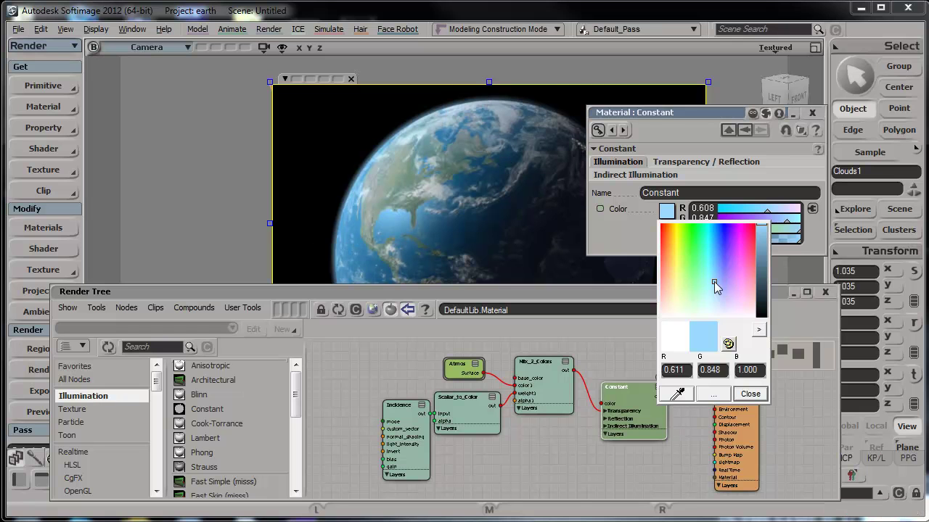
click(813, 113)
click(825, 291)
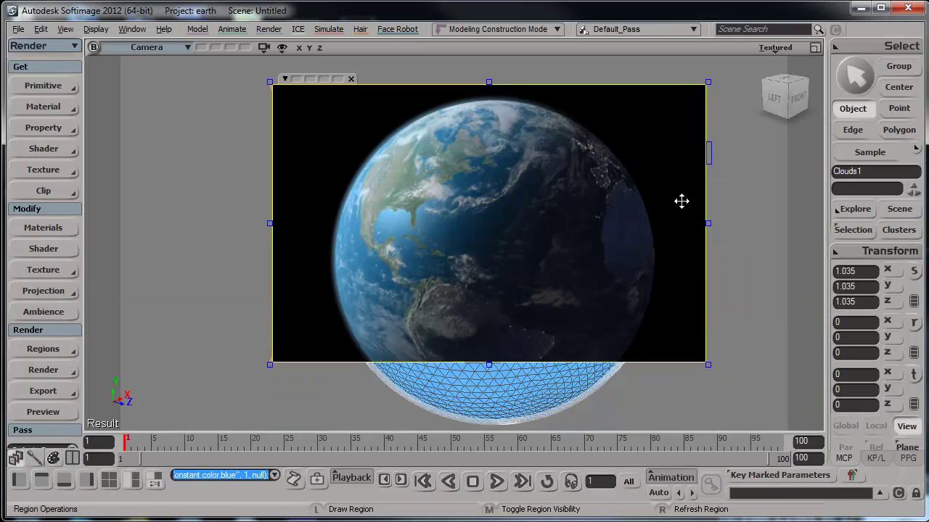
Close the render region and turn off View Visibility for Clouds1, keeping Render Visibility on
click(351, 80)
key(space)
click(425, 135)
click(848, 230)
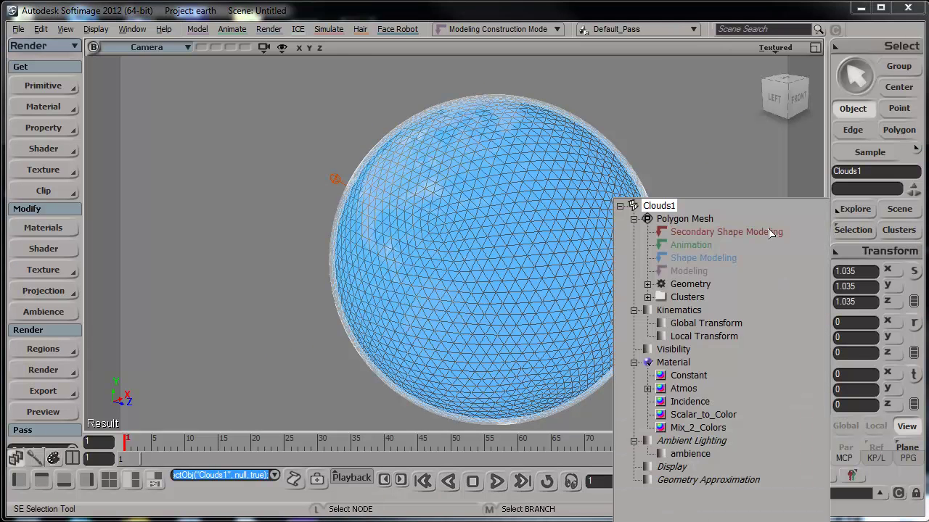
click(646, 351)
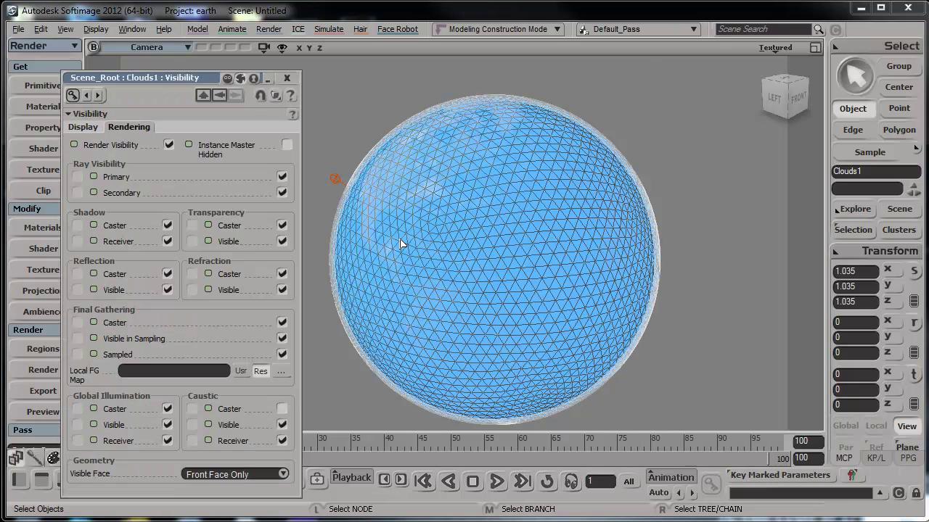
click(83, 128)
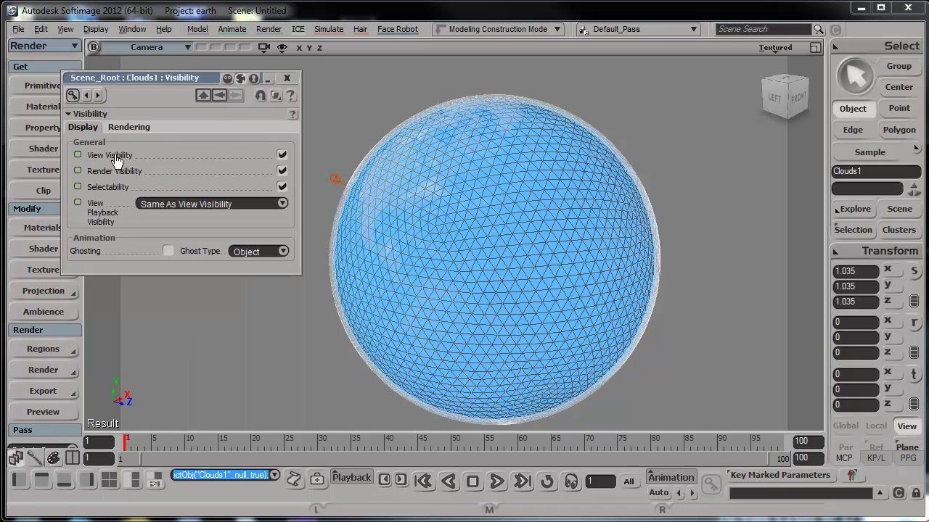
click(282, 156)
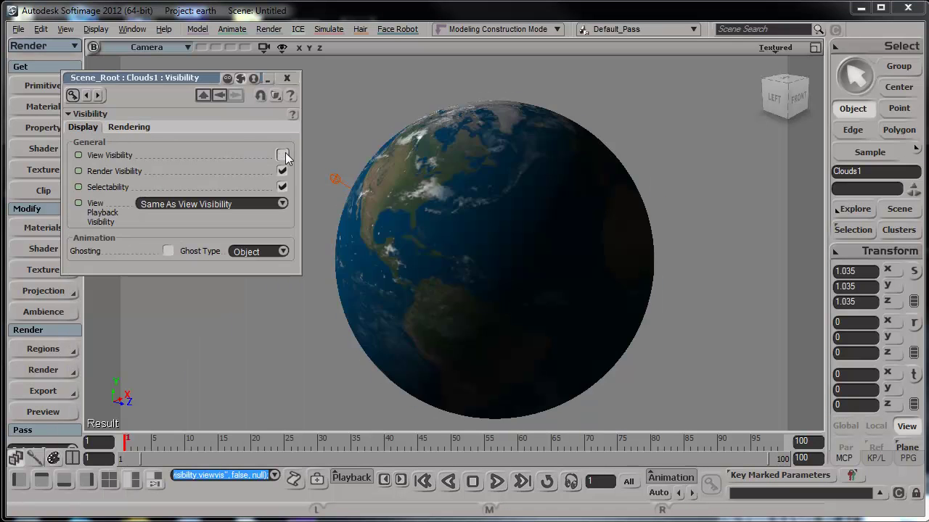
click(288, 78)
Orbit to the sphere's opposite, mostly dark side and draw a render region around the whole globe
key(s)
right_drag(512, 210, 694, 182)
key(q)
drag(609, 84, 161, 431)
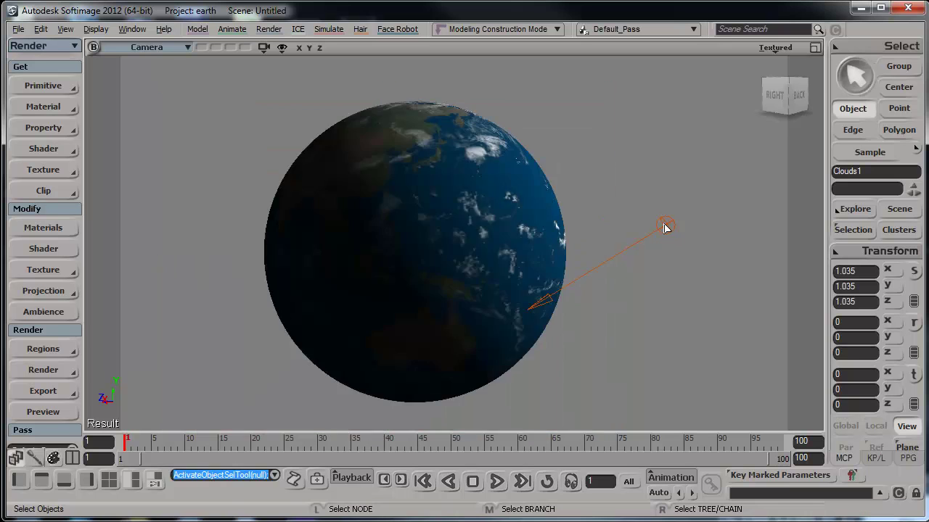
Rotate the light to about 76.33, -0.89, -150.24 degrees and inspect the re-lit Earth from other angles
click(665, 228)
key(c)
drag(720, 200, 608, 181)
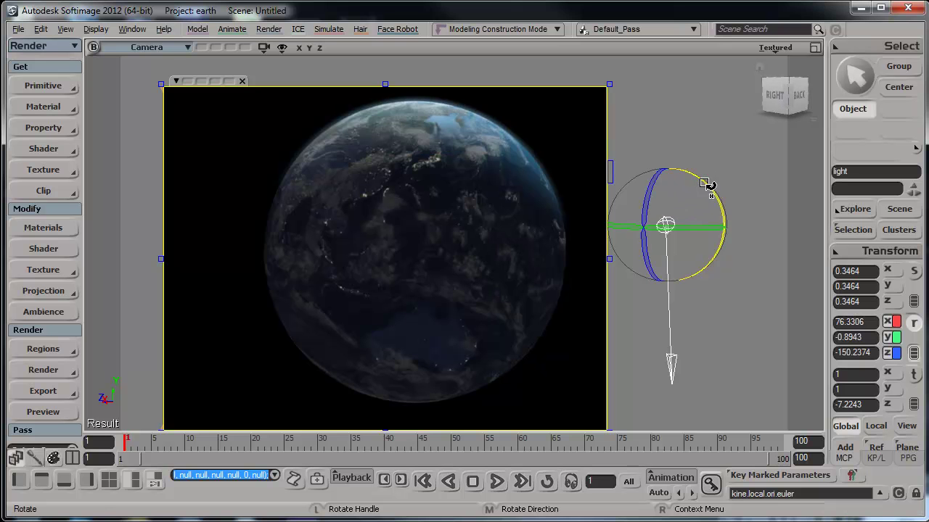
key(s)
right_drag(464, 205, 663, 228)
key(r)
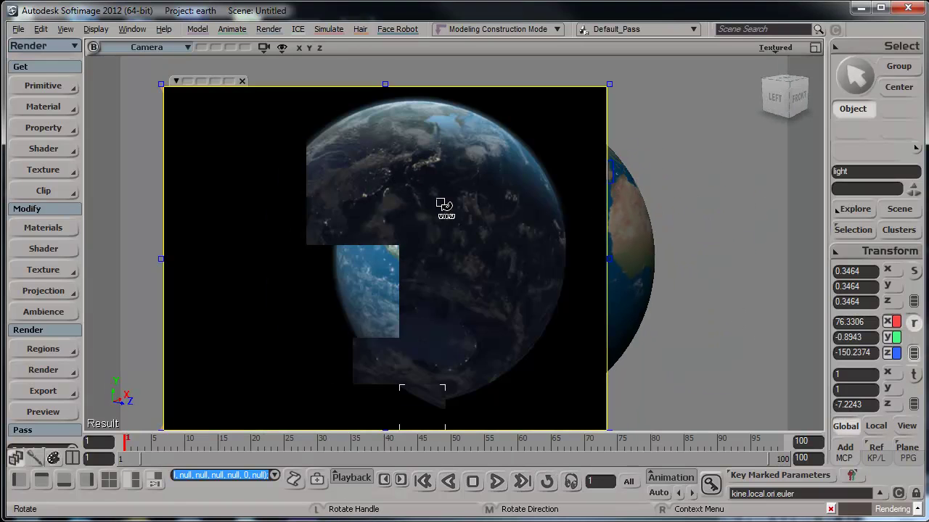
key(s)
right_drag(447, 196, 502, 201)
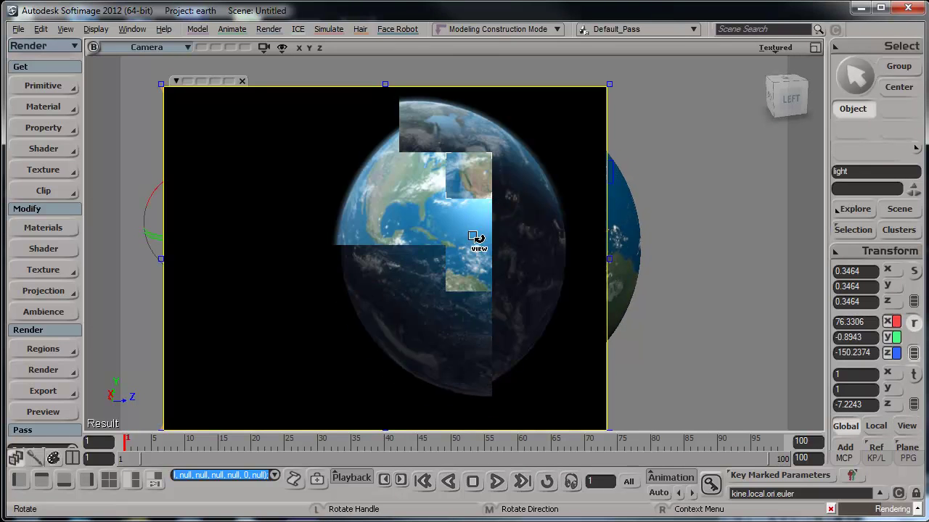
click(18, 29)
click(33, 53)
click(520, 280)
click(463, 274)
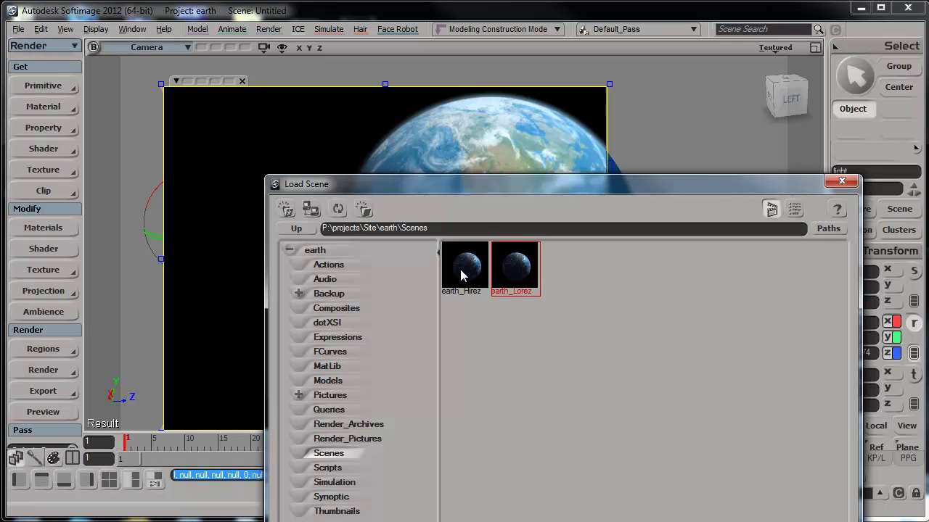
click(840, 181)
Draw a new render region around the sphere seen from the back and orbit to inspect the Earth from below
drag(473, 207, 532, 201)
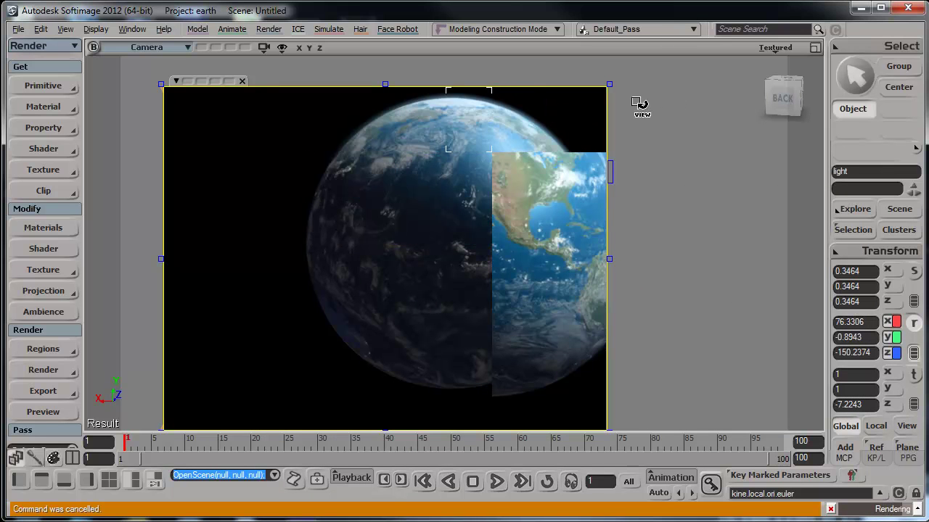
drag(669, 78, 293, 421)
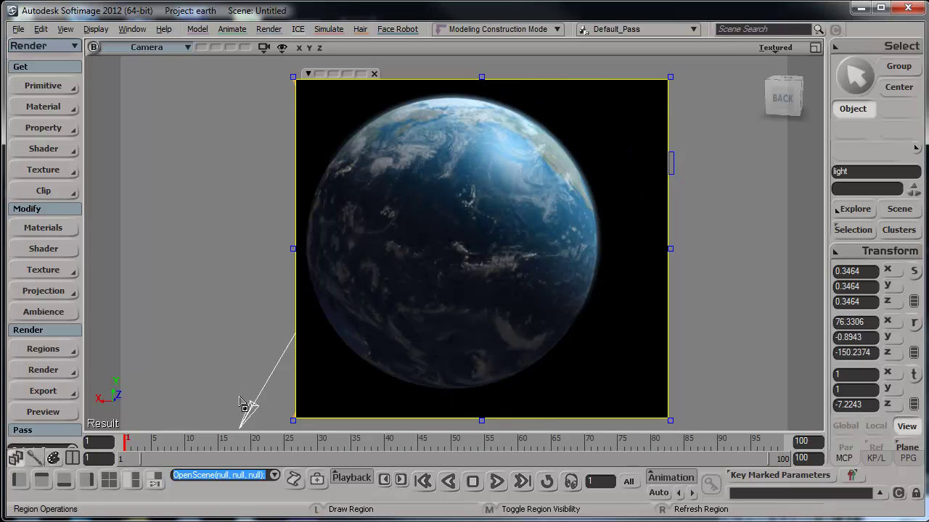
key(c)
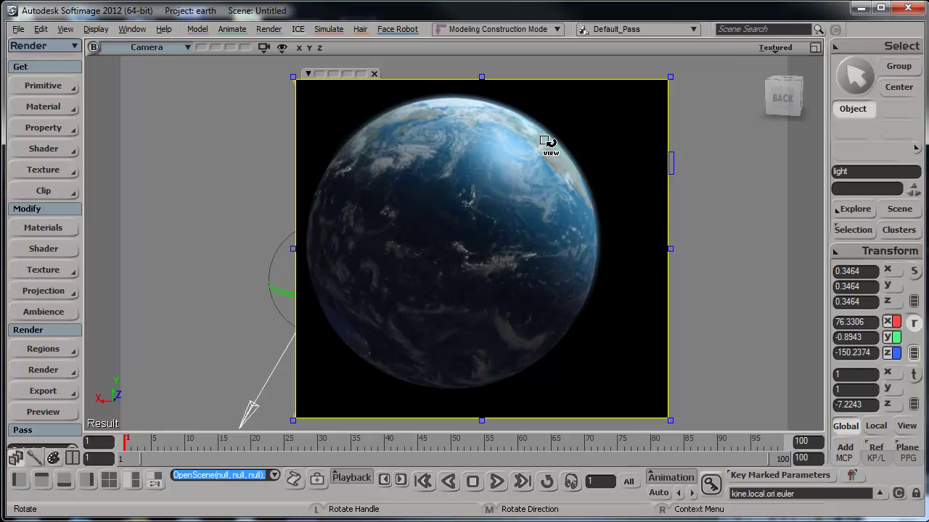
key(s)
right_drag(556, 207, 454, 119)
key(q)
key(c)
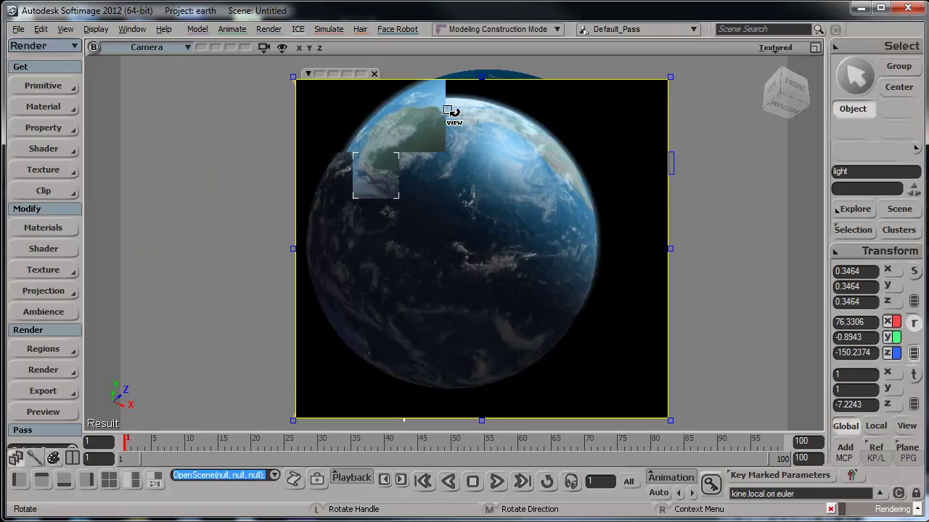